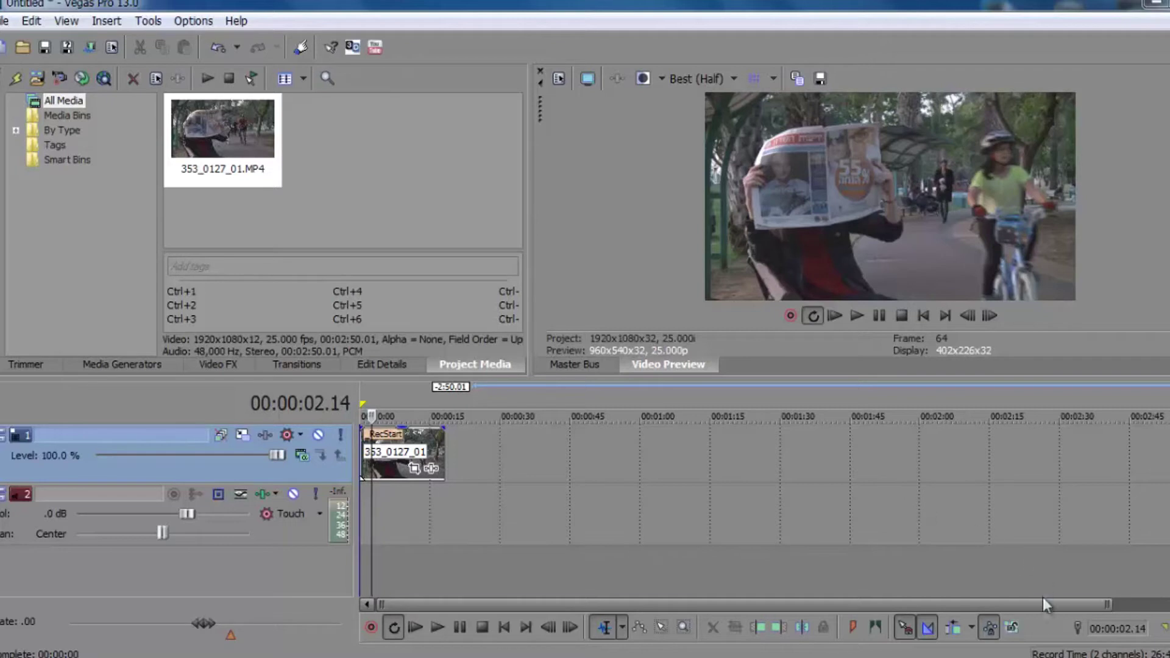
Switch to the browser and scroll through Red Giant's Universe What's New page and Latest Tools
click(1047, 655)
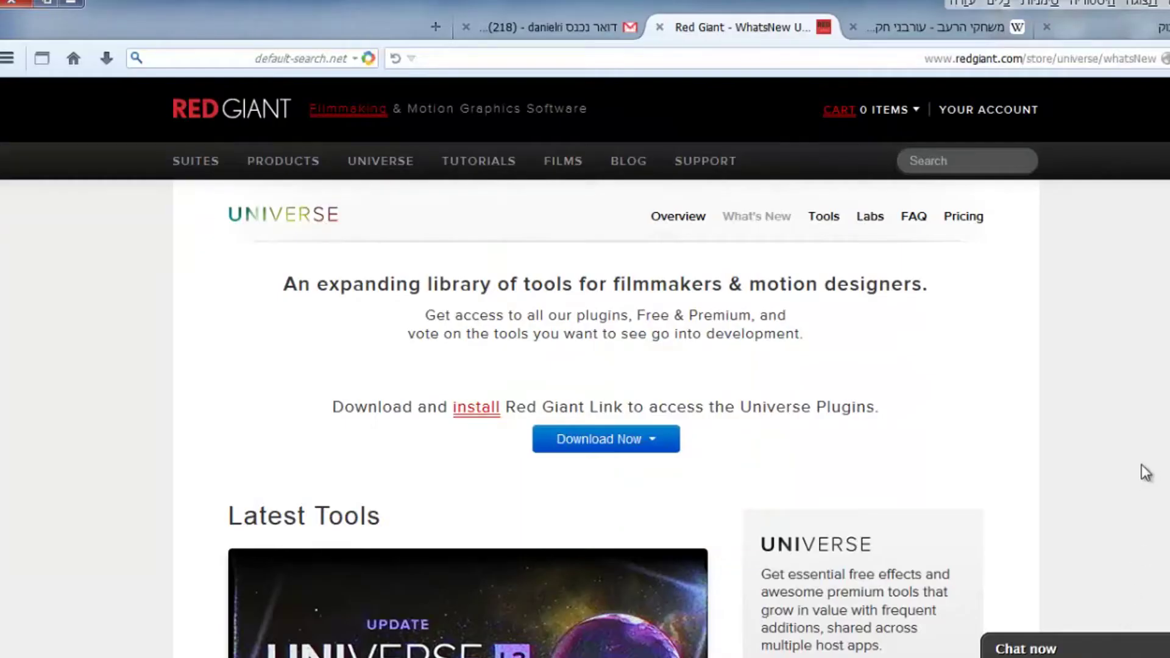
scroll(1149, 493, down, 4)
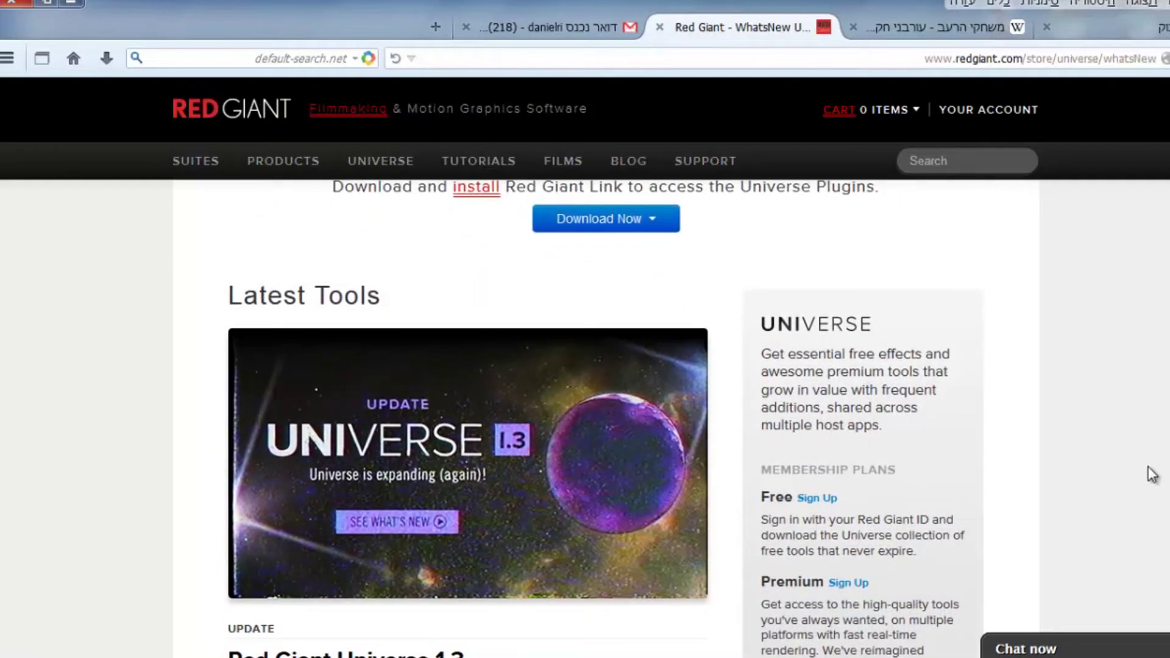
scroll(603, 420, up, 4)
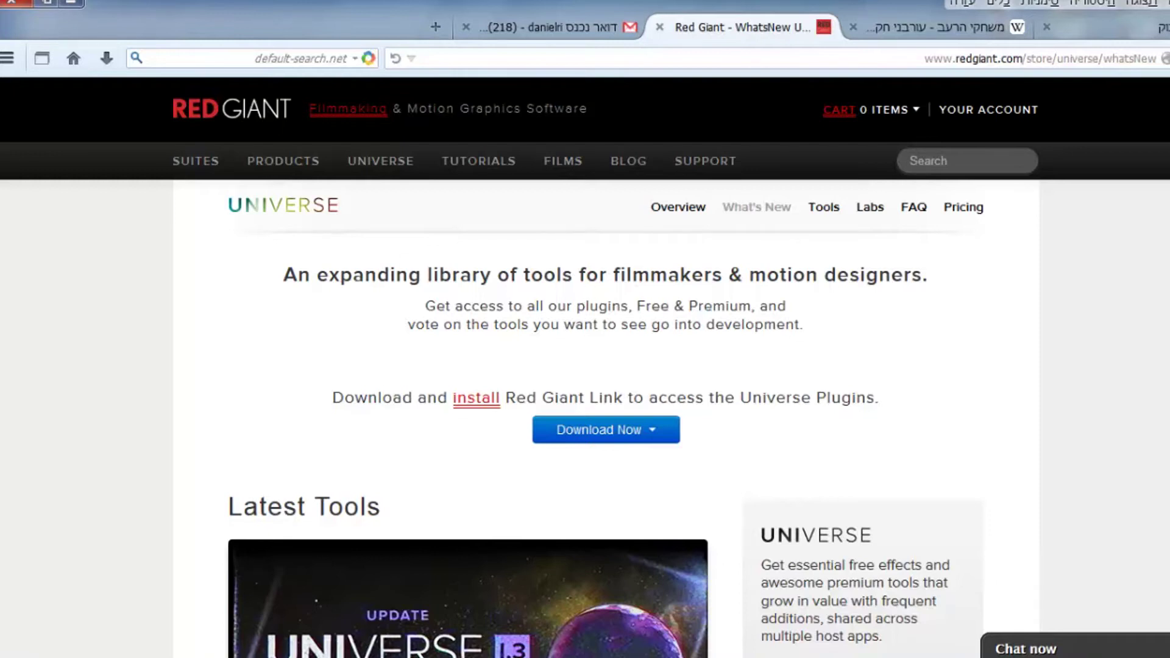
scroll(588, 286, down, 2)
scroll(603, 419, down, 2)
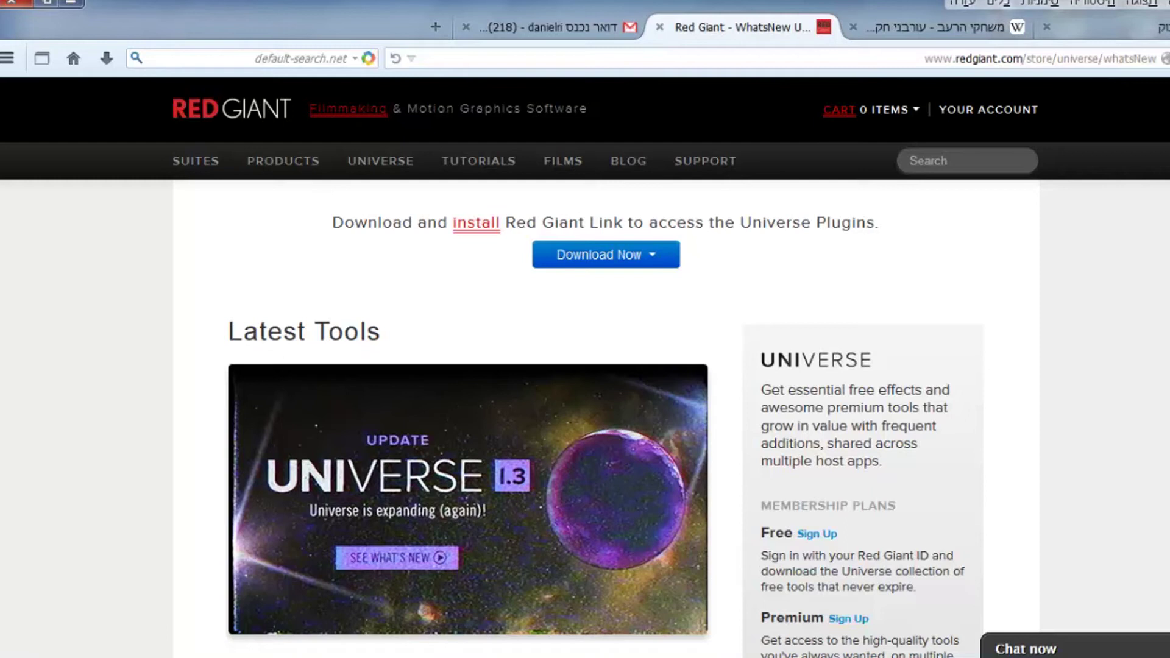
Scroll down to the Universe 1.3 update article and the Monthly/Annual membership pricing
scroll(584, 418, down, 3)
scroll(584, 418, down, 1)
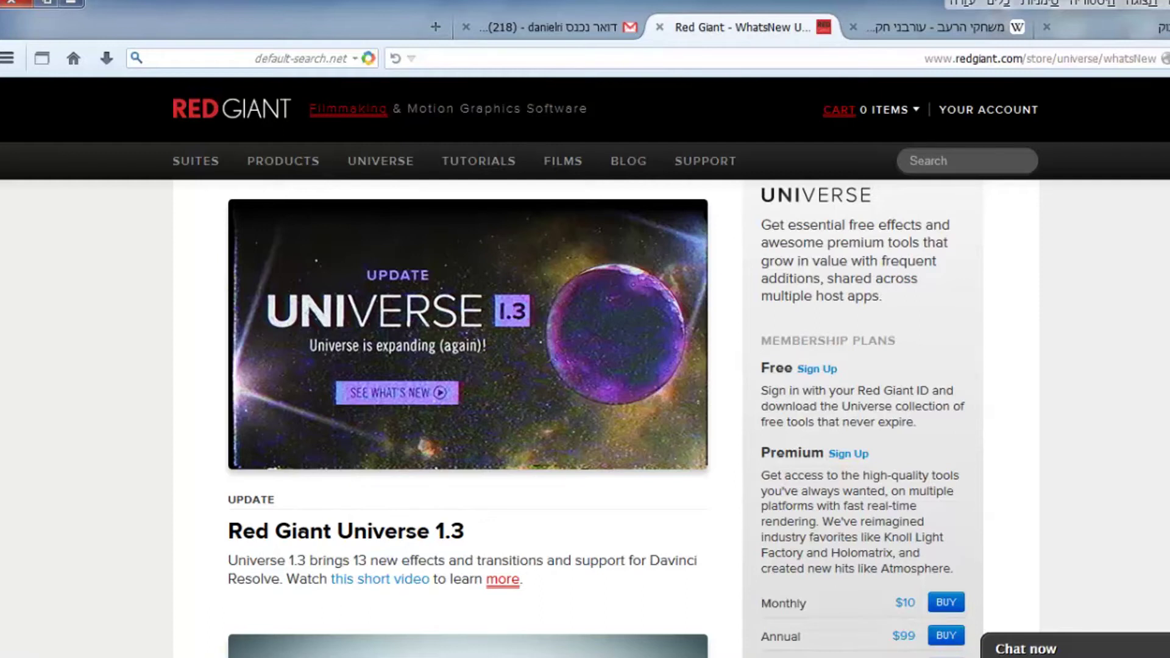
scroll(603, 417, down, 2)
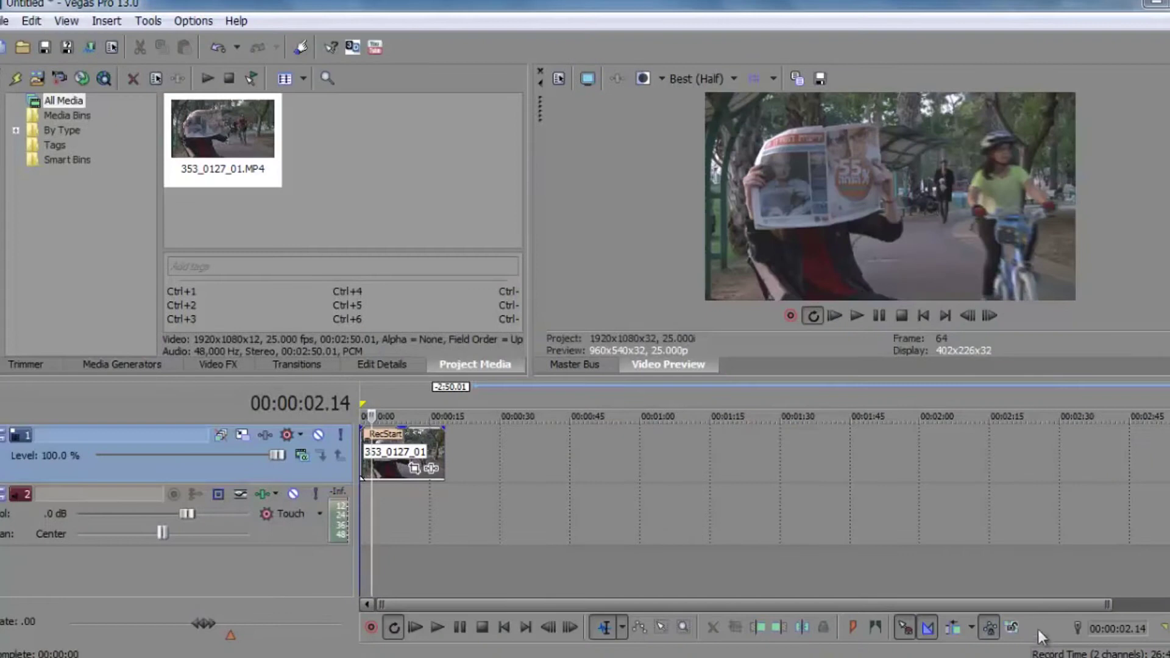
Play the clip, then expand Universe CrumplePop in Video FX and select Finisher
click(415, 627)
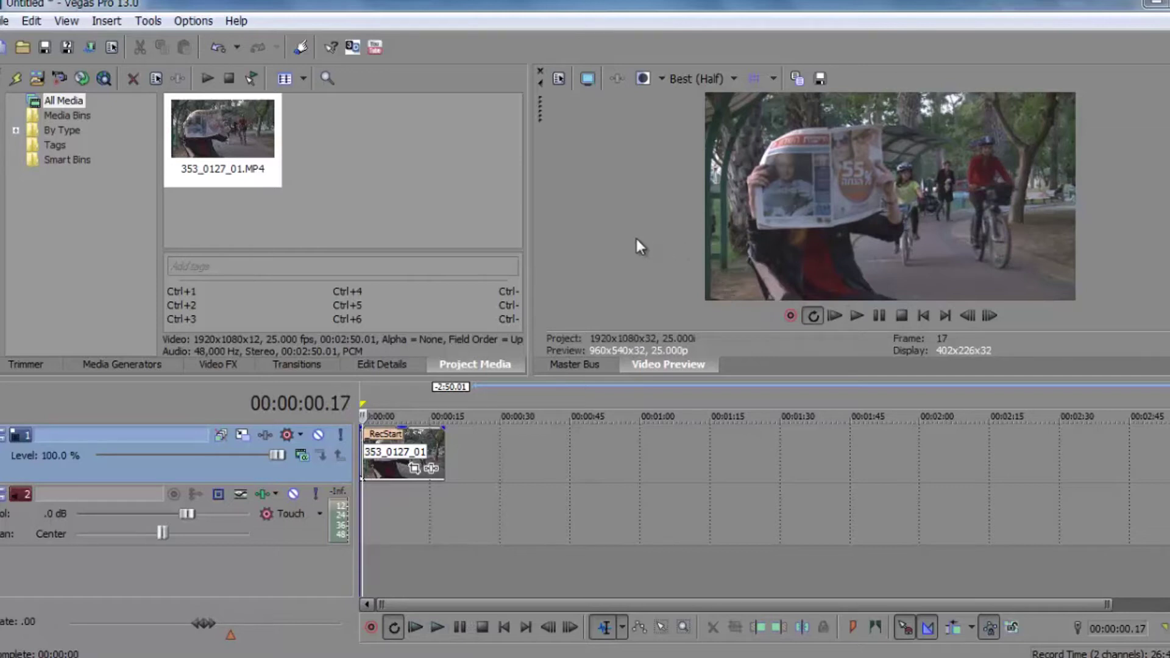
click(218, 365)
mouse_move(225, 116)
mouse_down()
mouse_move(213, 275)
mouse_move(223, 313)
mouse_up()
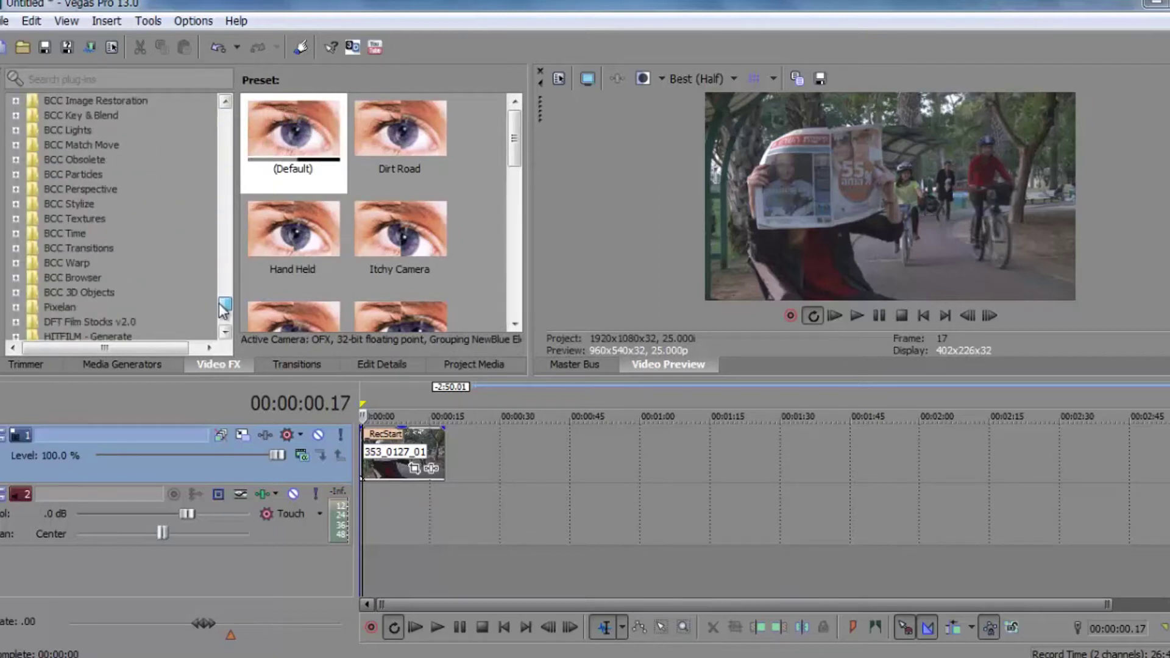
click(226, 332)
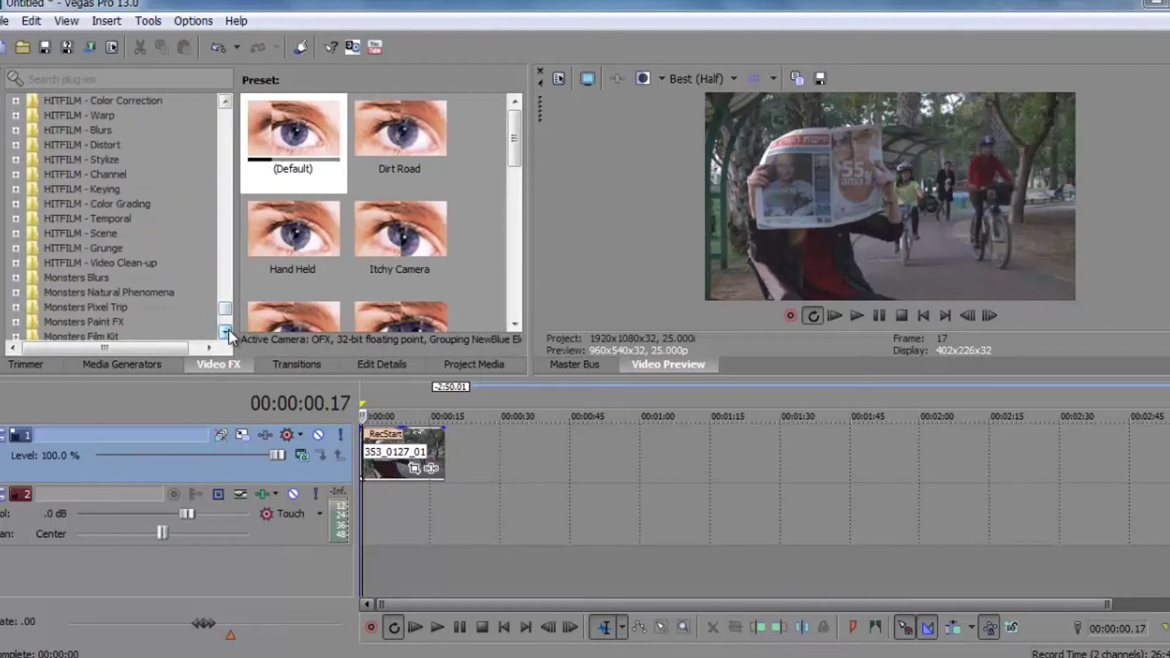
drag(228, 330, 229, 330)
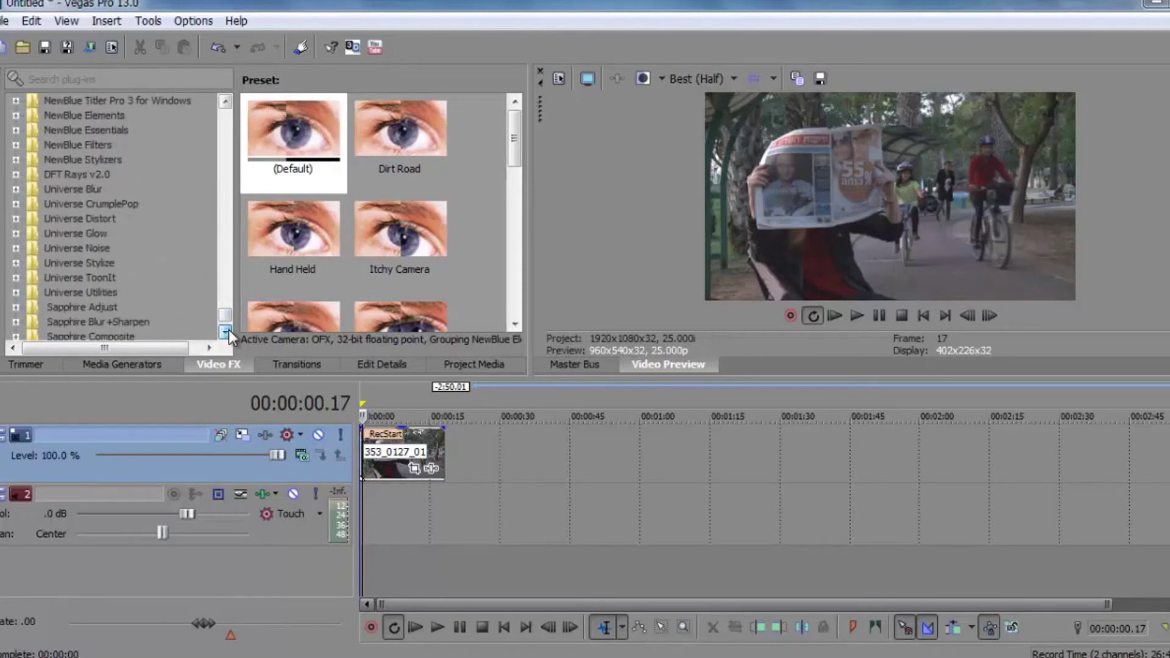
click(17, 204)
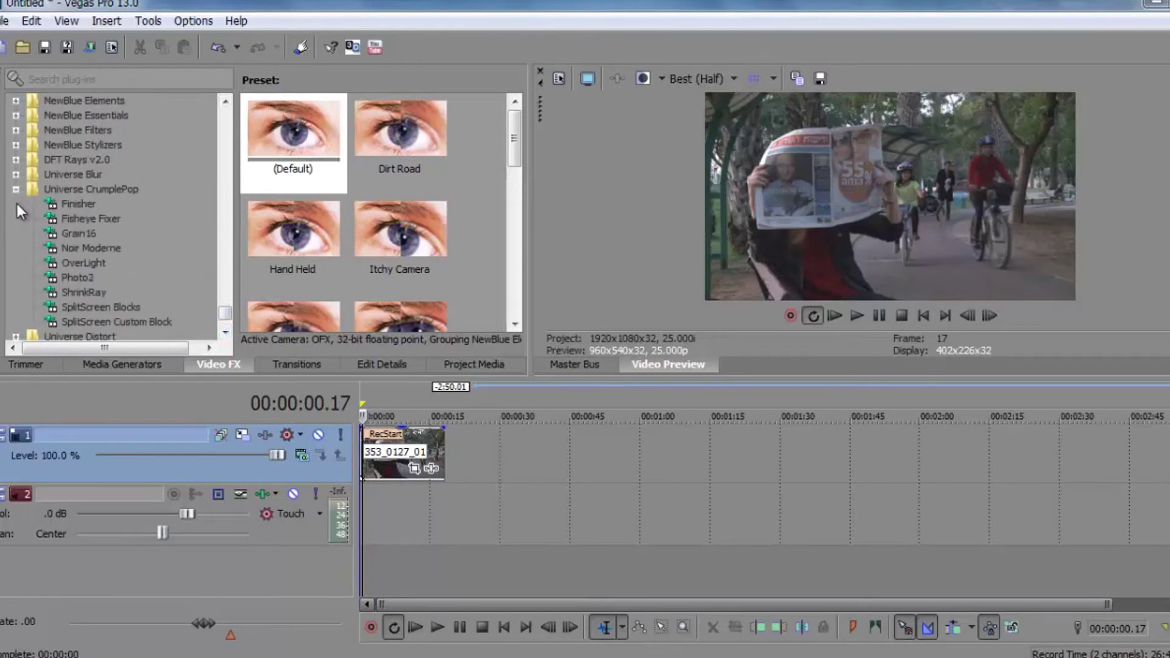
click(68, 204)
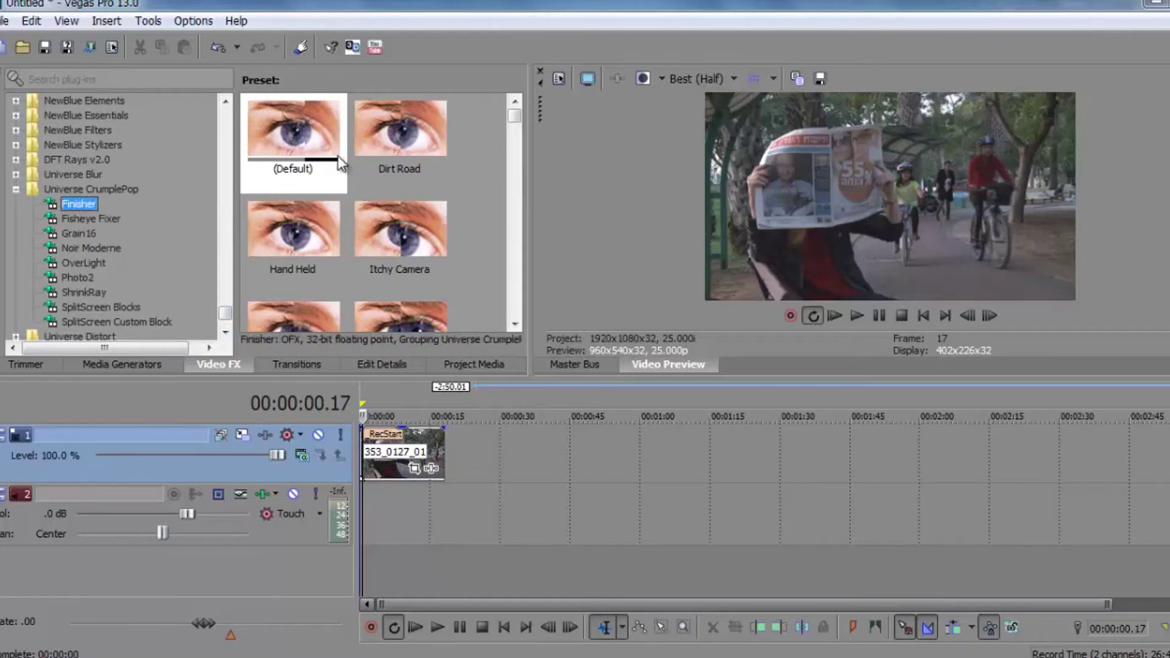
Apply Finisher's Default preset to the newspaper clip and raise Enhanced Contrast to 100
mouse_move(337, 155)
mouse_down()
mouse_move(402, 369)
mouse_move(410, 457)
mouse_up()
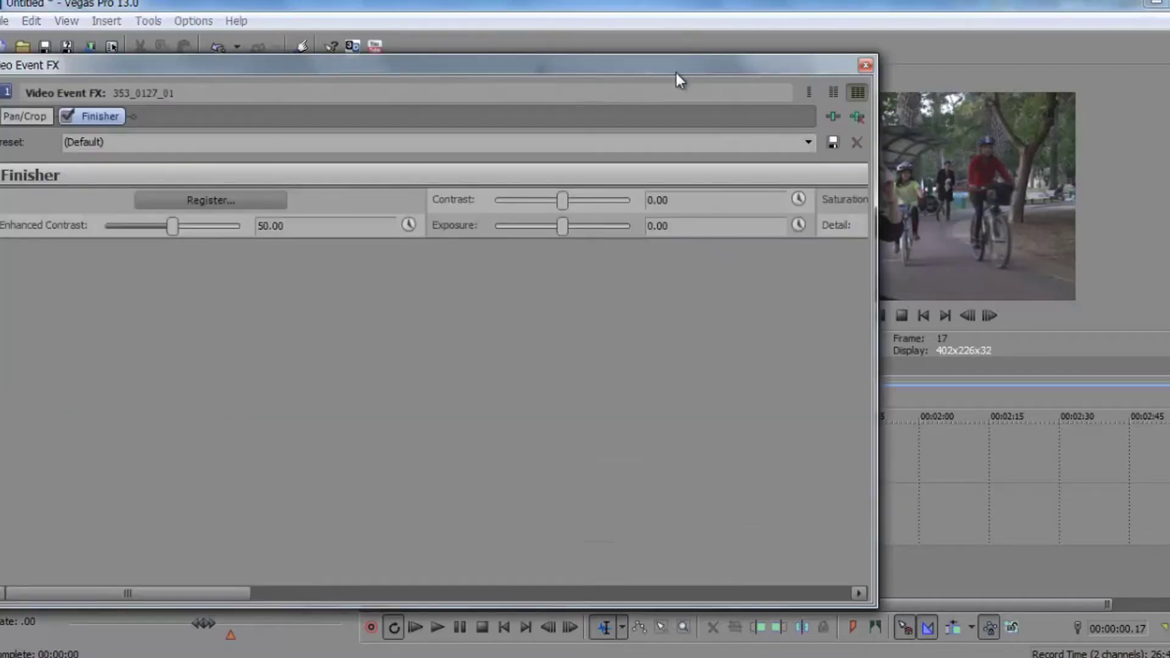
drag(675, 71, 867, 301)
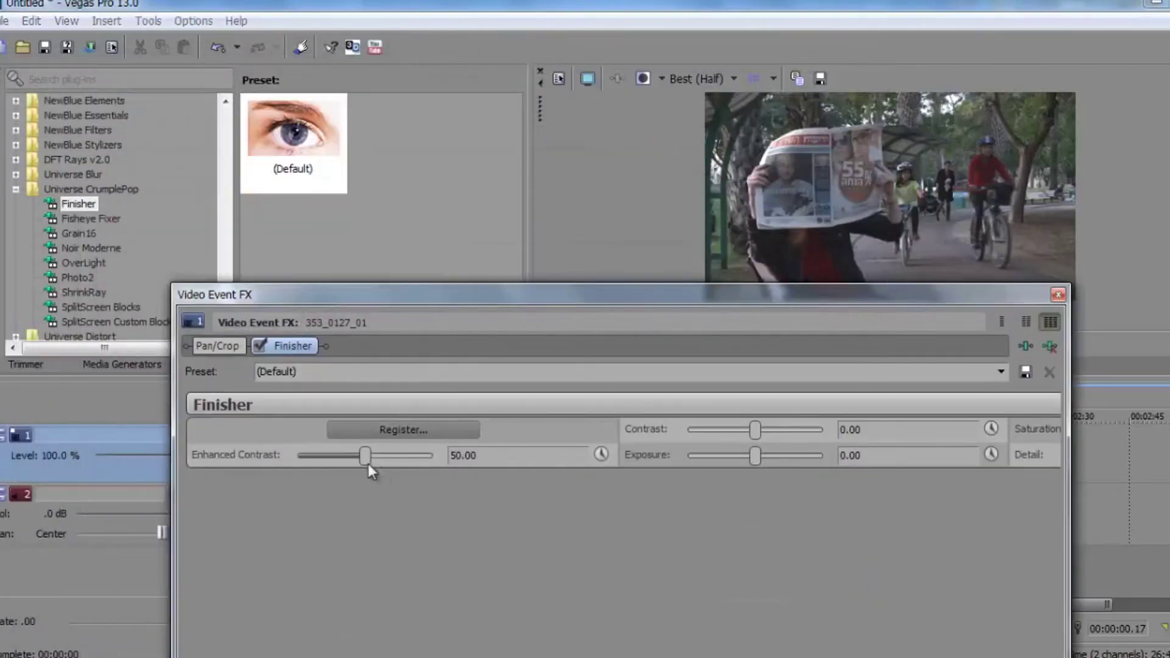
drag(373, 466, 484, 448)
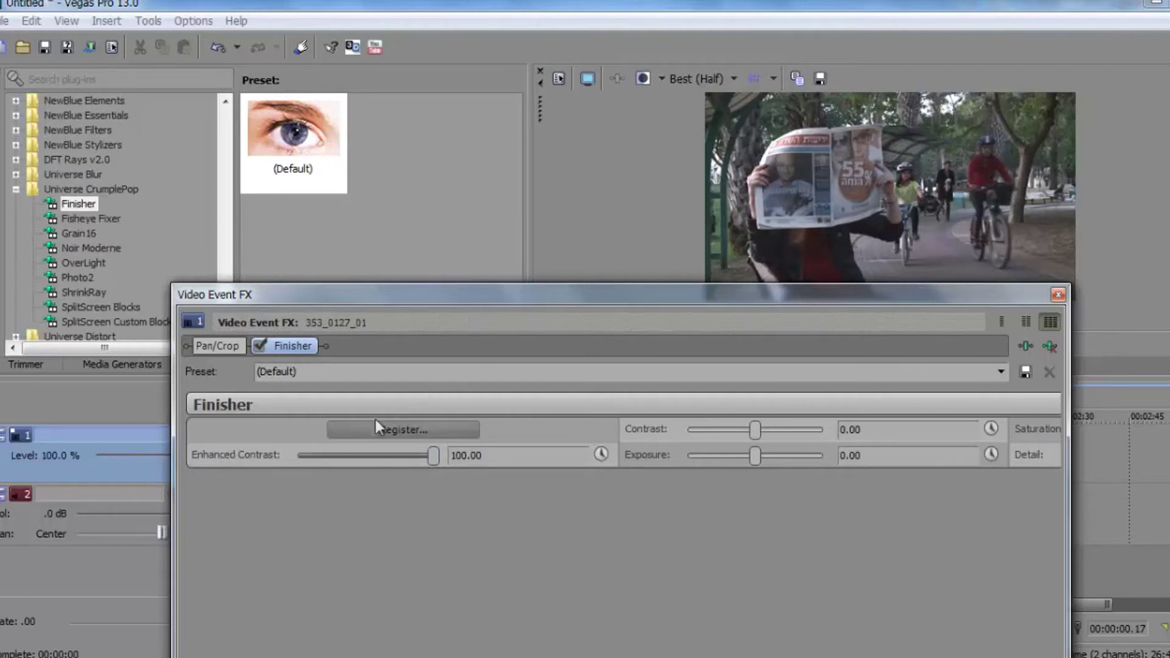
mouse_move(432, 455)
mouse_down()
mouse_move(246, 473)
mouse_move(545, 459)
mouse_up()
Set Contrast 9.86, Exposure -0.61, Saturation 10, and bring Detail to about 66.67
mouse_move(777, 432)
mouse_down()
mouse_move(697, 466)
mouse_move(762, 464)
mouse_move(753, 456)
mouse_up()
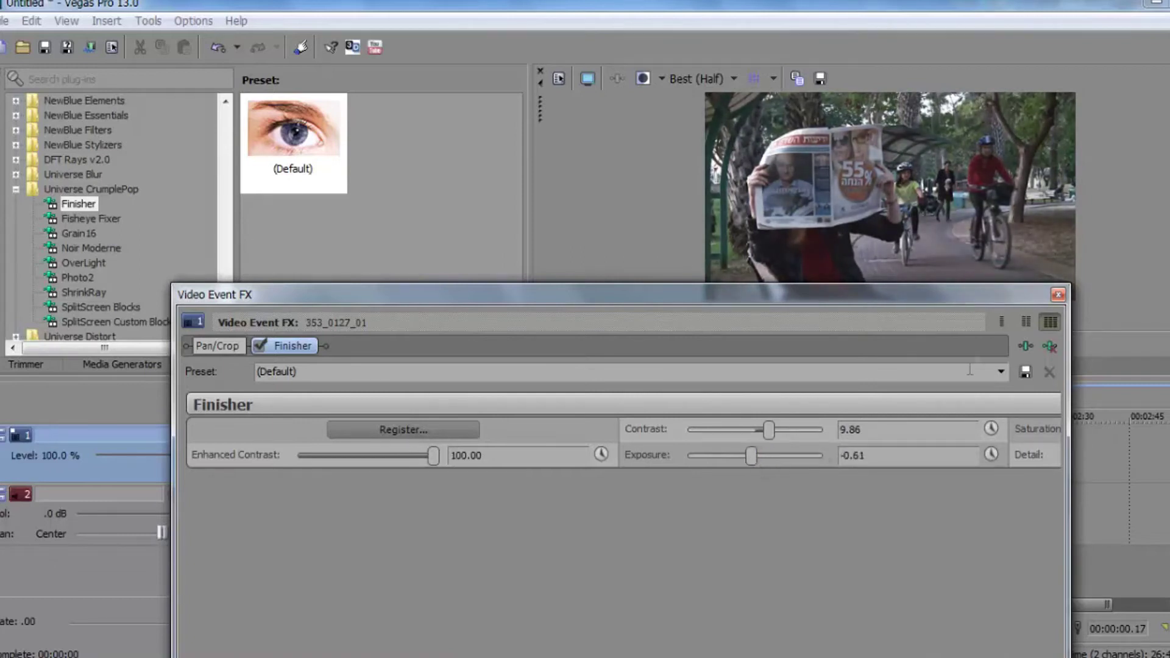
drag(1045, 294, 742, 276)
drag(762, 436, 1129, 436)
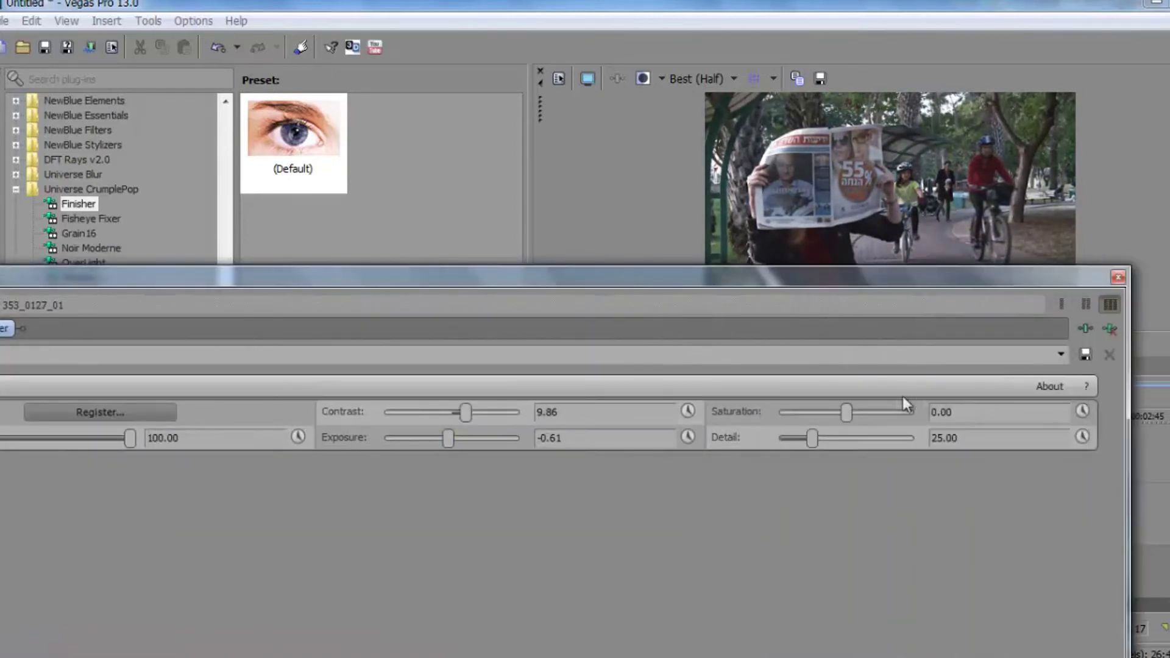
drag(884, 415, 987, 412)
drag(812, 437, 1044, 449)
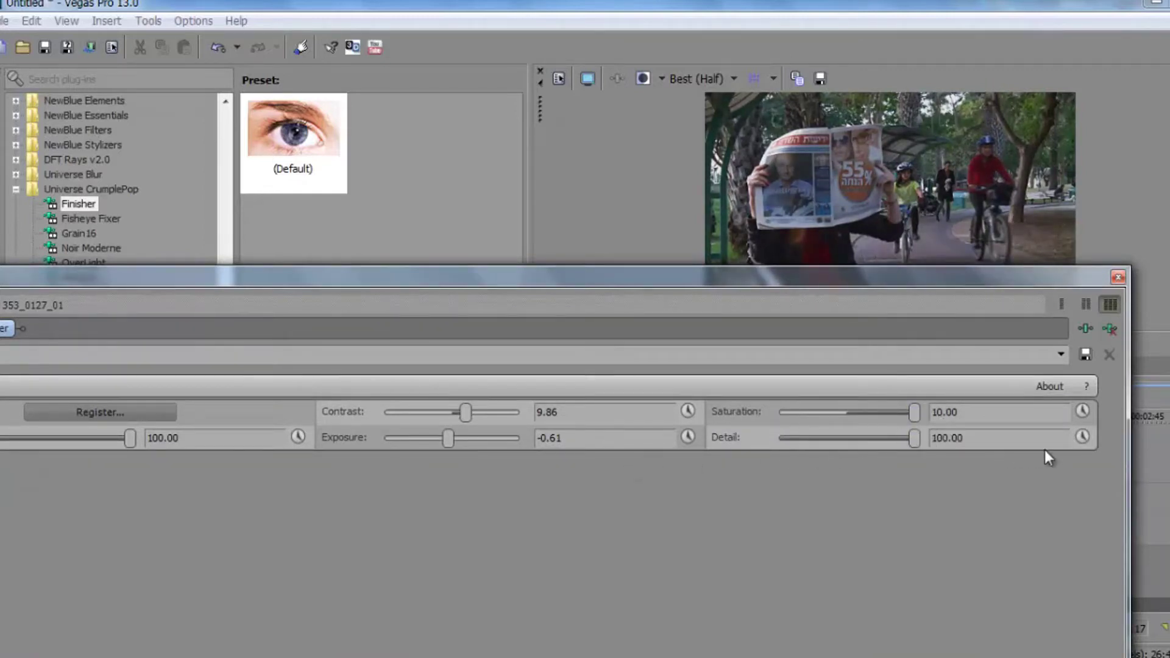
mouse_move(1046, 451)
mouse_down()
mouse_move(740, 466)
mouse_move(877, 455)
mouse_up()
Lower the timeline splitter to enlarge the preview and set Finisher's Detail to 48.30
click(1118, 276)
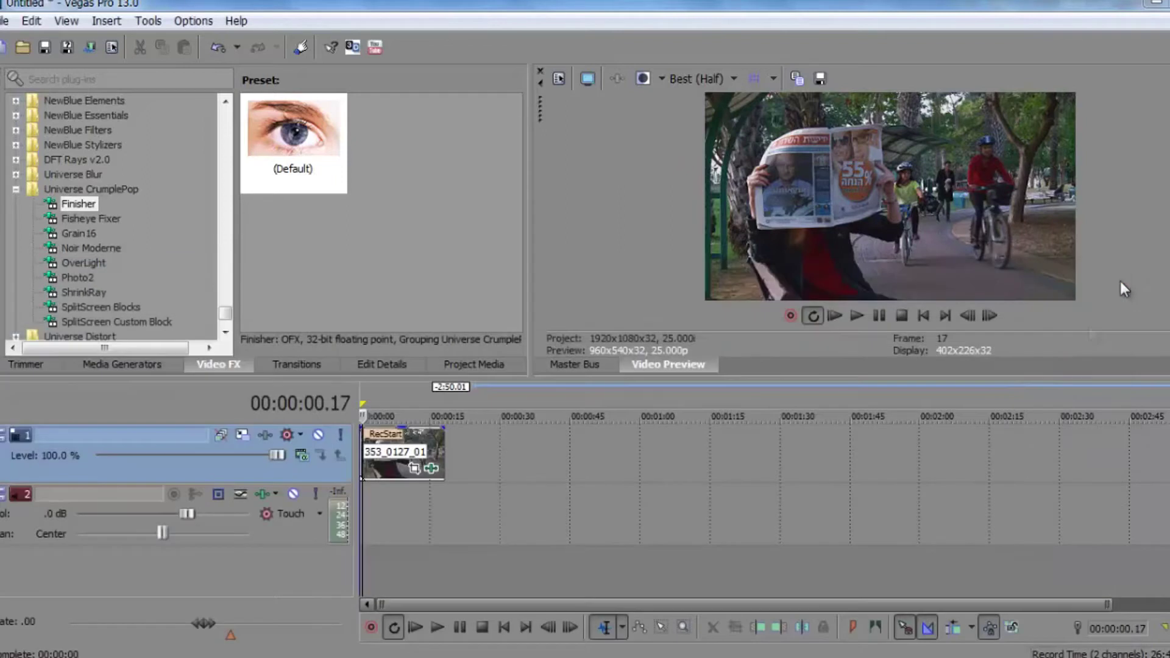
mouse_move(1004, 378)
mouse_down()
mouse_move(1015, 596)
mouse_move(1005, 433)
mouse_up()
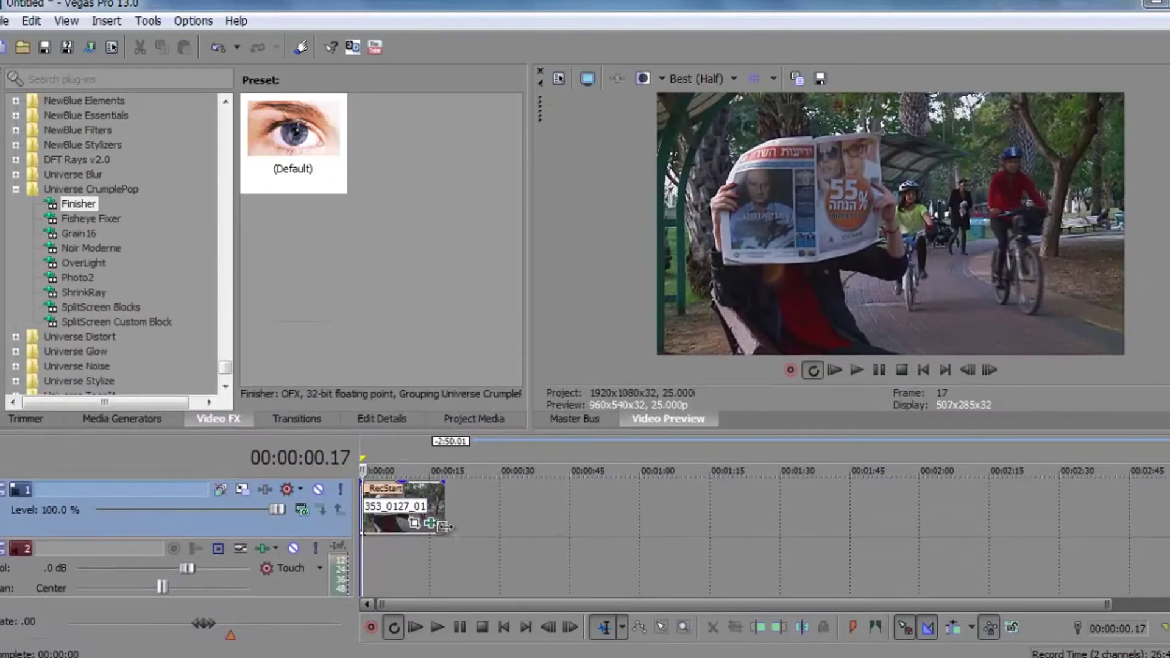
click(443, 525)
drag(72, 289, 221, 325)
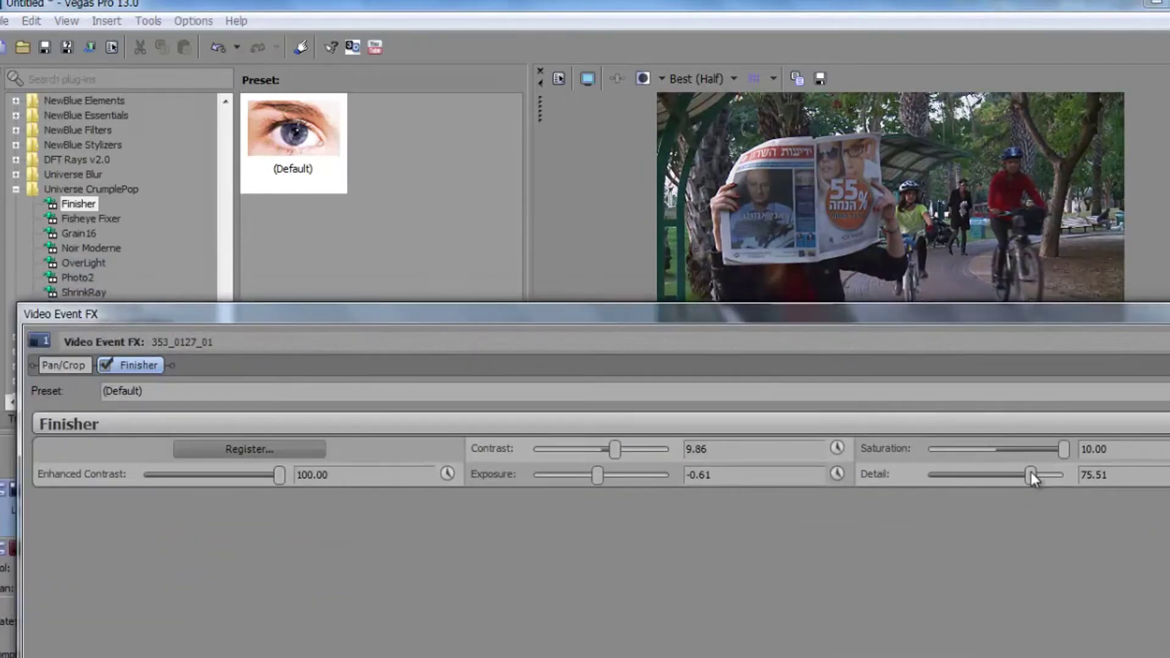
drag(1135, 319, 996, 333)
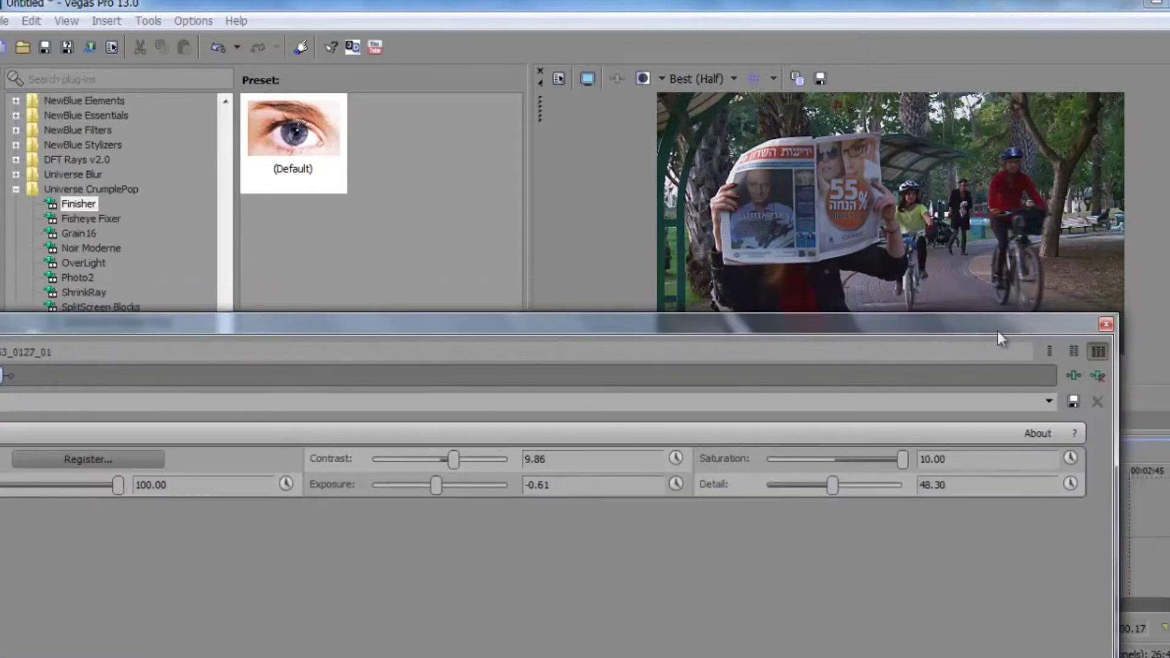
click(1104, 326)
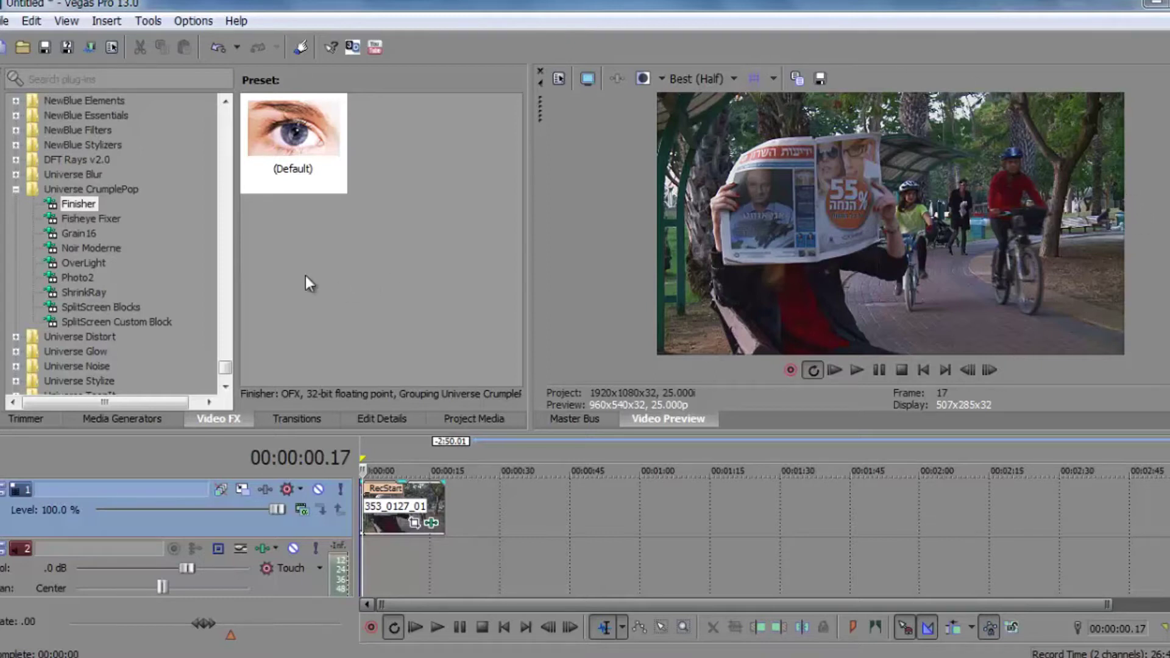
Apply Grain16 to the clip, raise grain saturation to 28.57, and play to preview
click(84, 236)
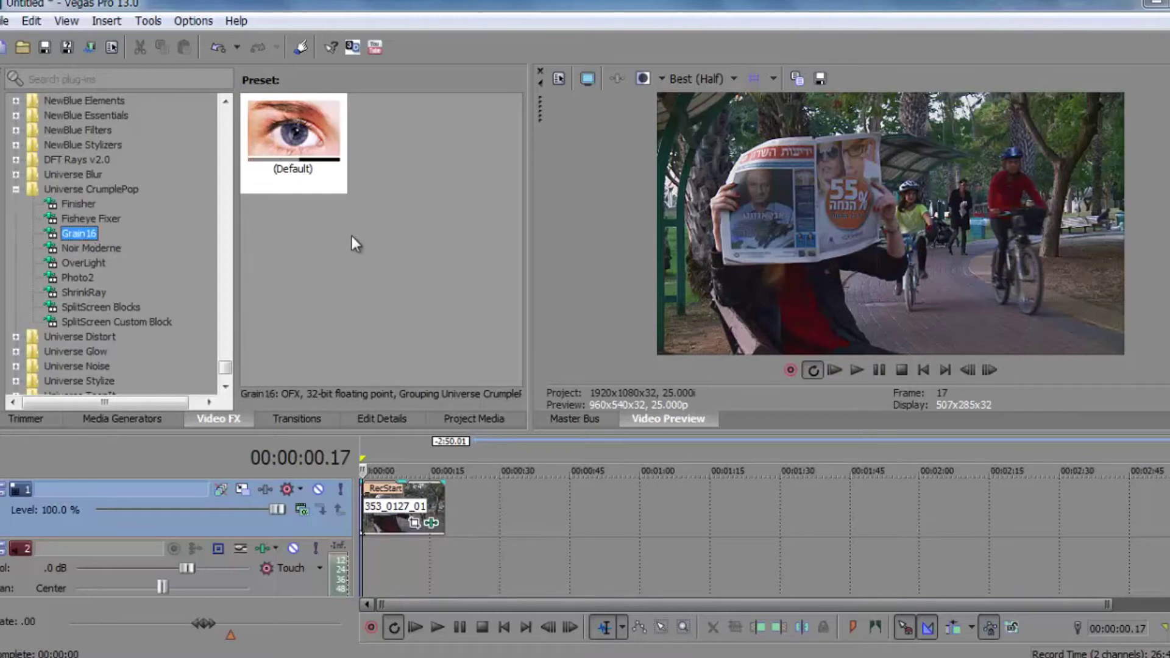
mouse_move(309, 141)
mouse_down()
mouse_move(402, 501)
mouse_move(566, 474)
mouse_up()
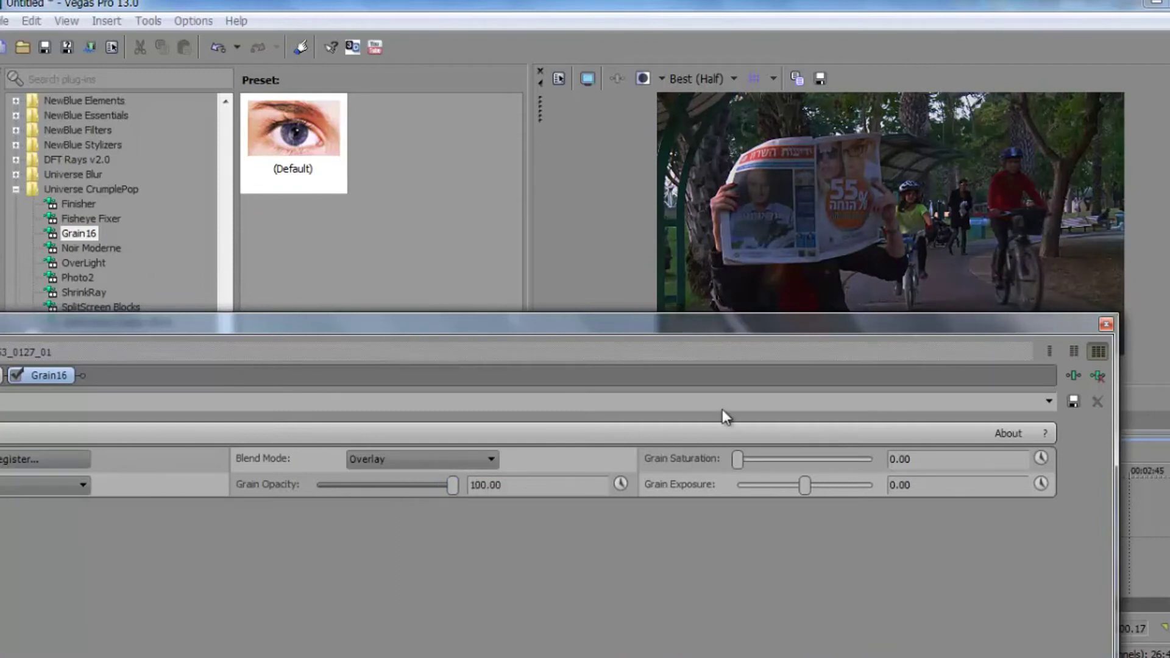
drag(755, 465, 775, 466)
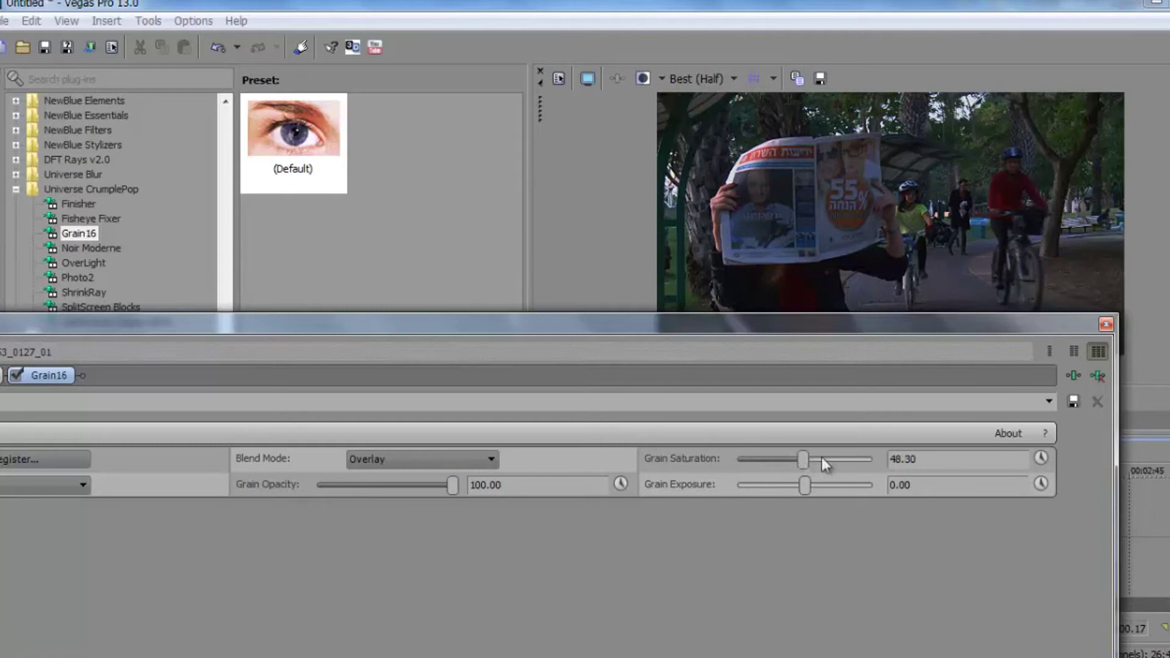
drag(865, 331, 850, 535)
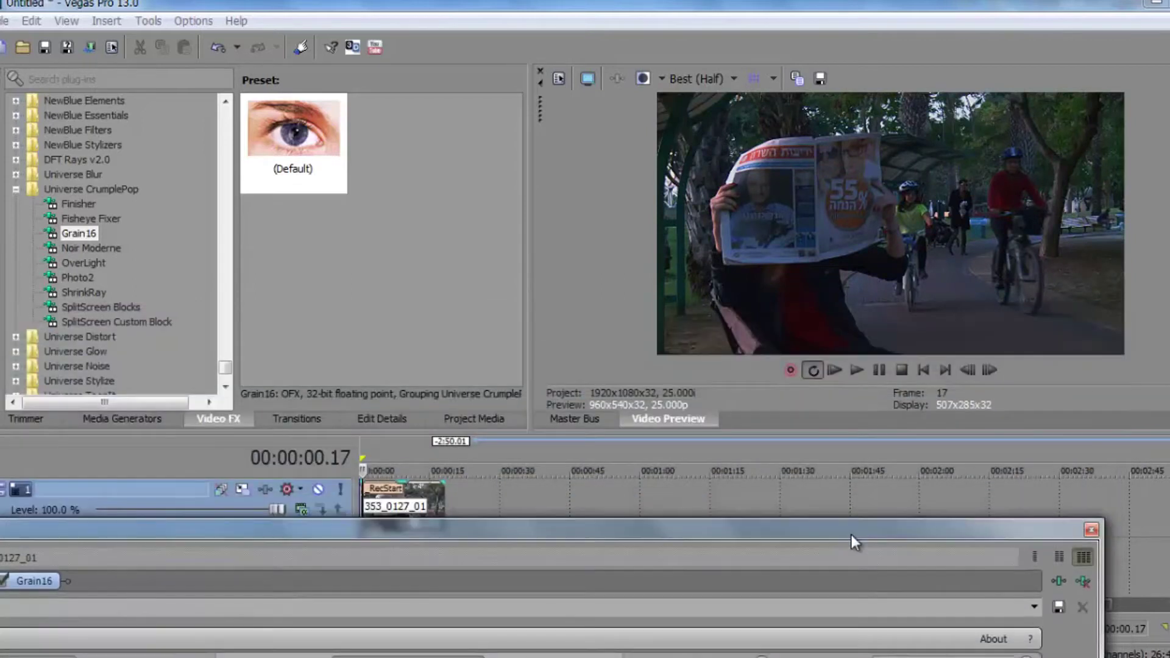
click(832, 369)
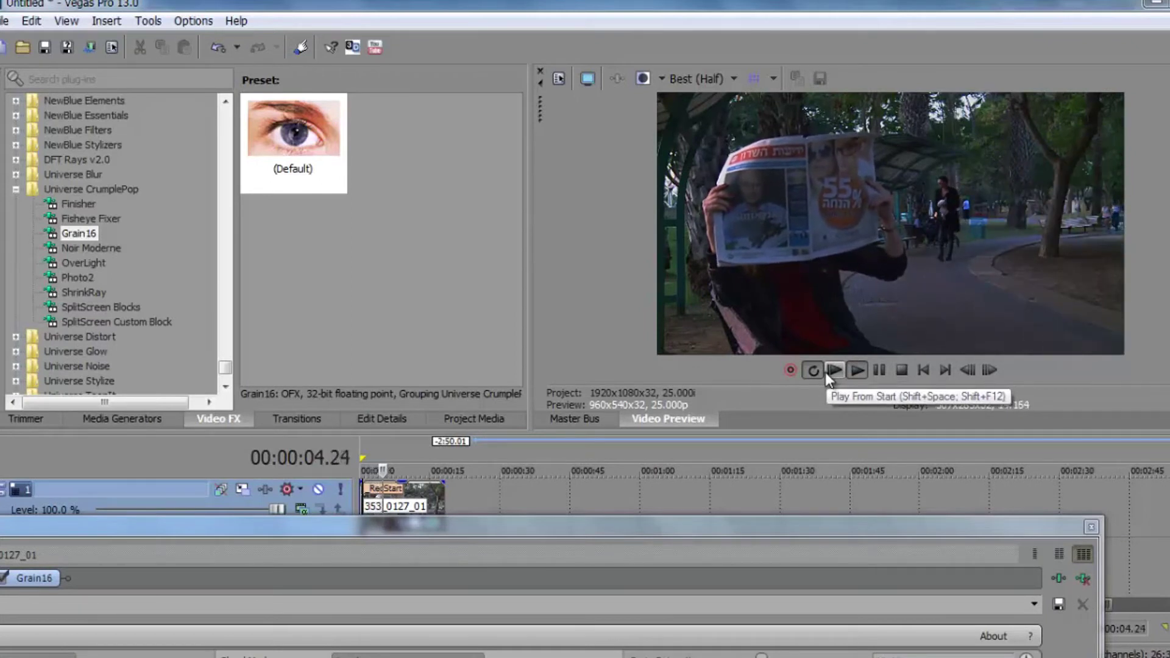
click(877, 371)
drag(813, 532, 972, 321)
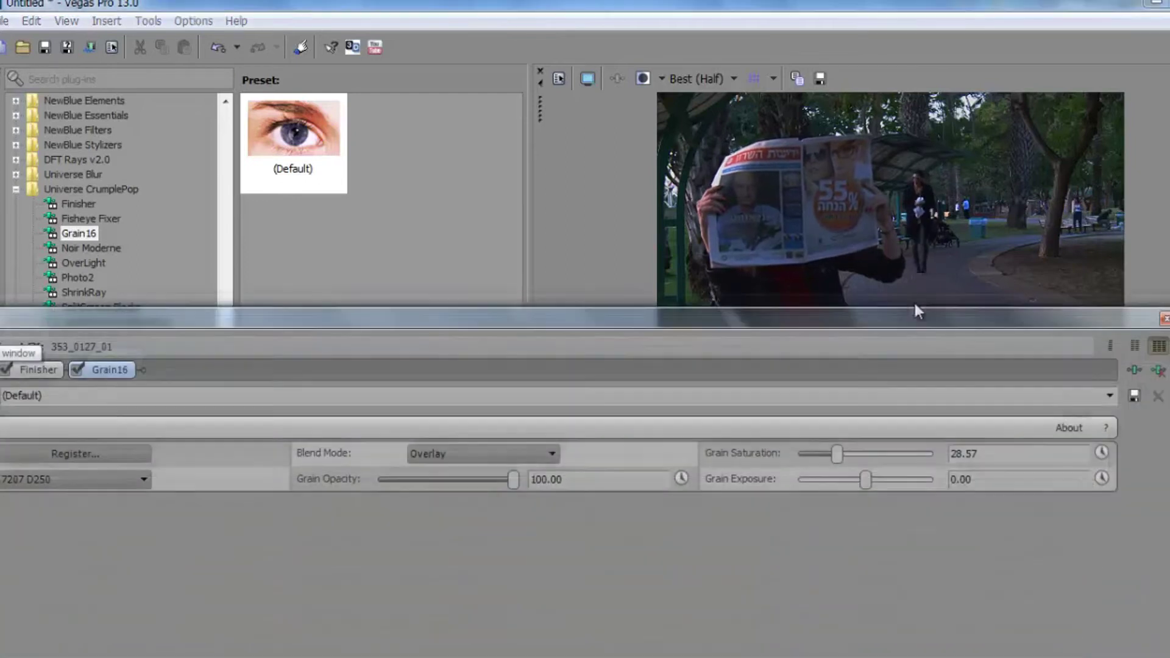
Set Grain Type 8653 T250, opacity 100, saturation about 69 and exposure about -0.5
click(177, 479)
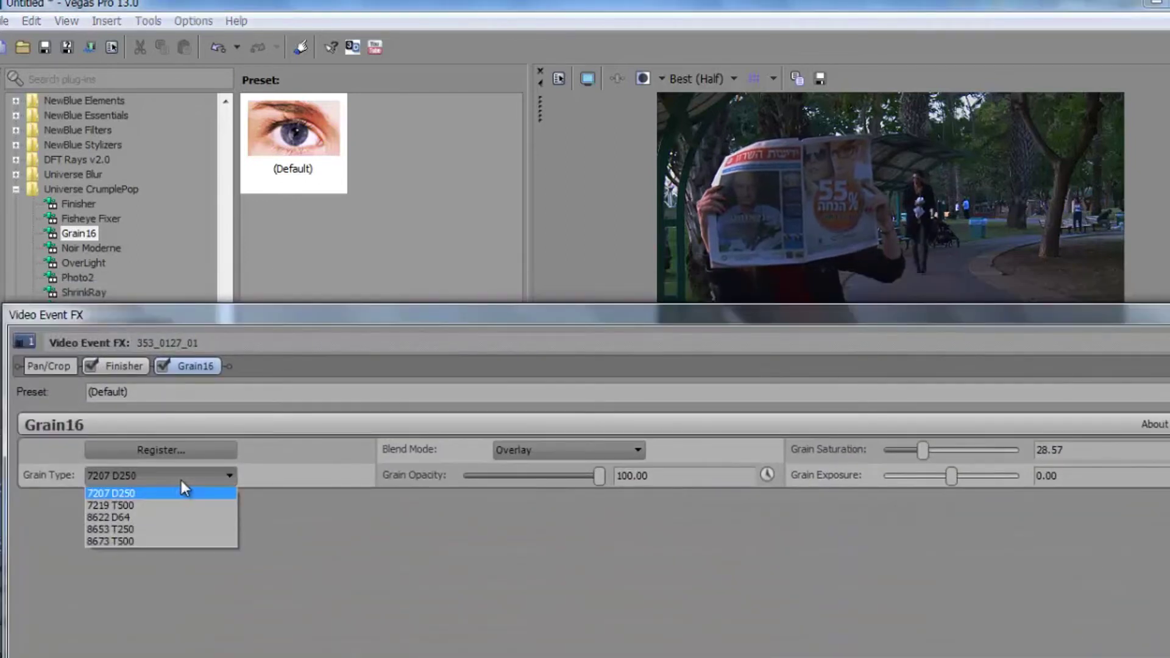
click(163, 508)
click(158, 486)
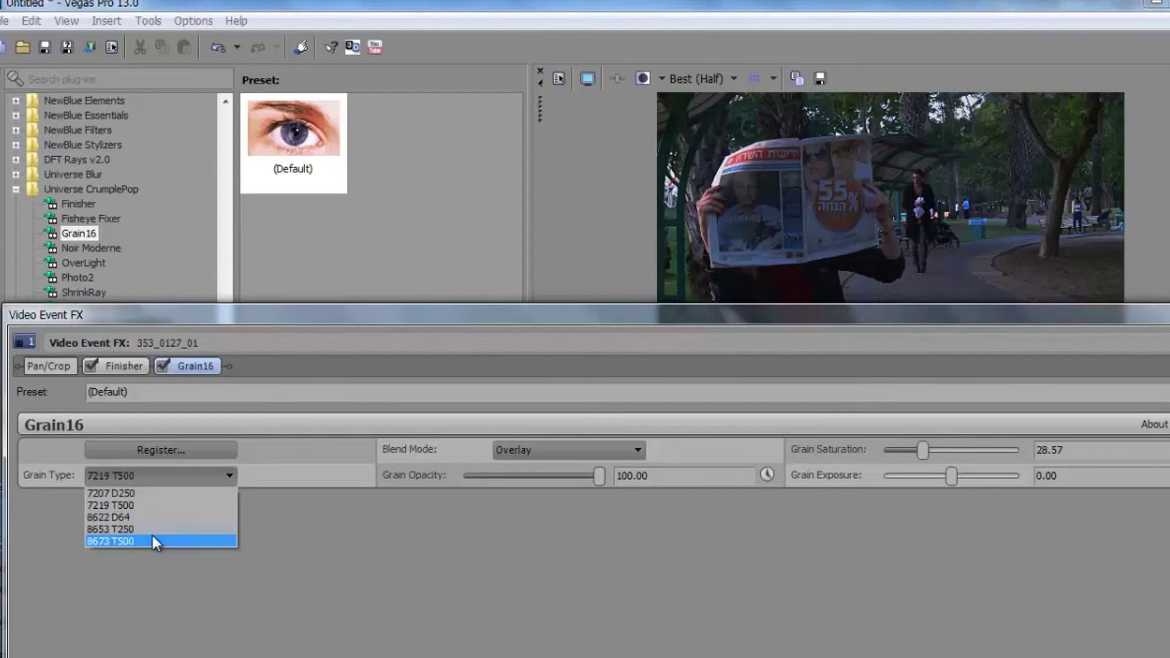
click(152, 527)
mouse_move(597, 480)
mouse_down()
mouse_move(353, 509)
mouse_move(932, 501)
mouse_up()
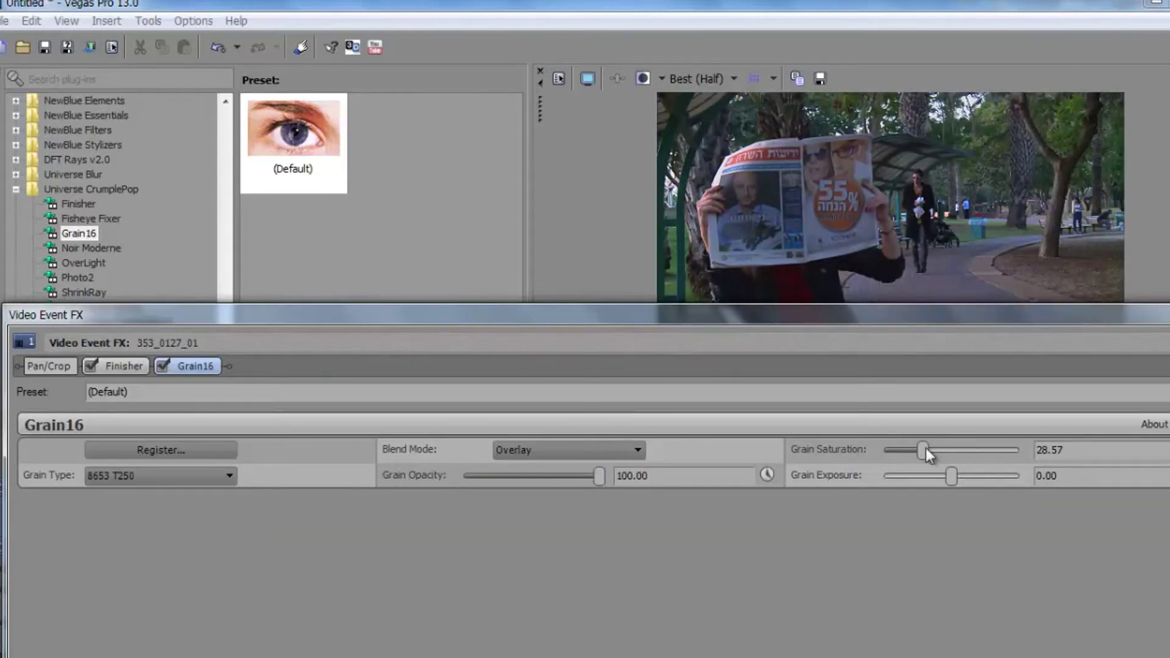
mouse_move(1019, 450)
mouse_down()
mouse_move(903, 455)
mouse_move(950, 476)
mouse_up()
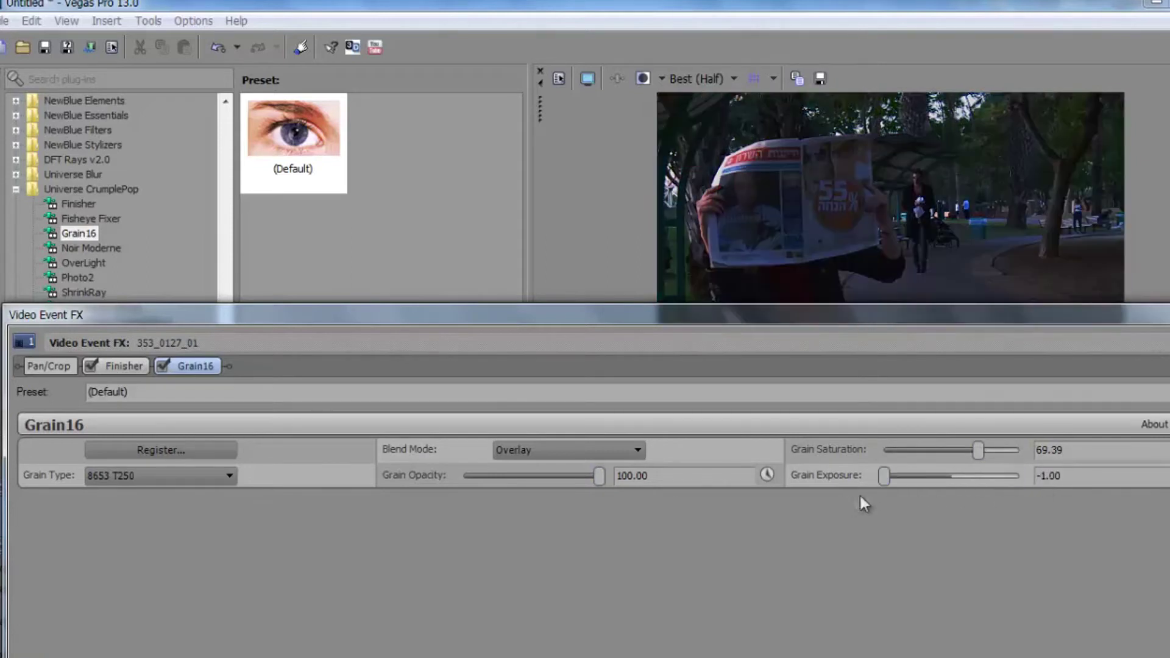
mouse_move(949, 476)
mouse_down()
mouse_move(918, 484)
mouse_move(1002, 468)
mouse_move(923, 482)
mouse_up()
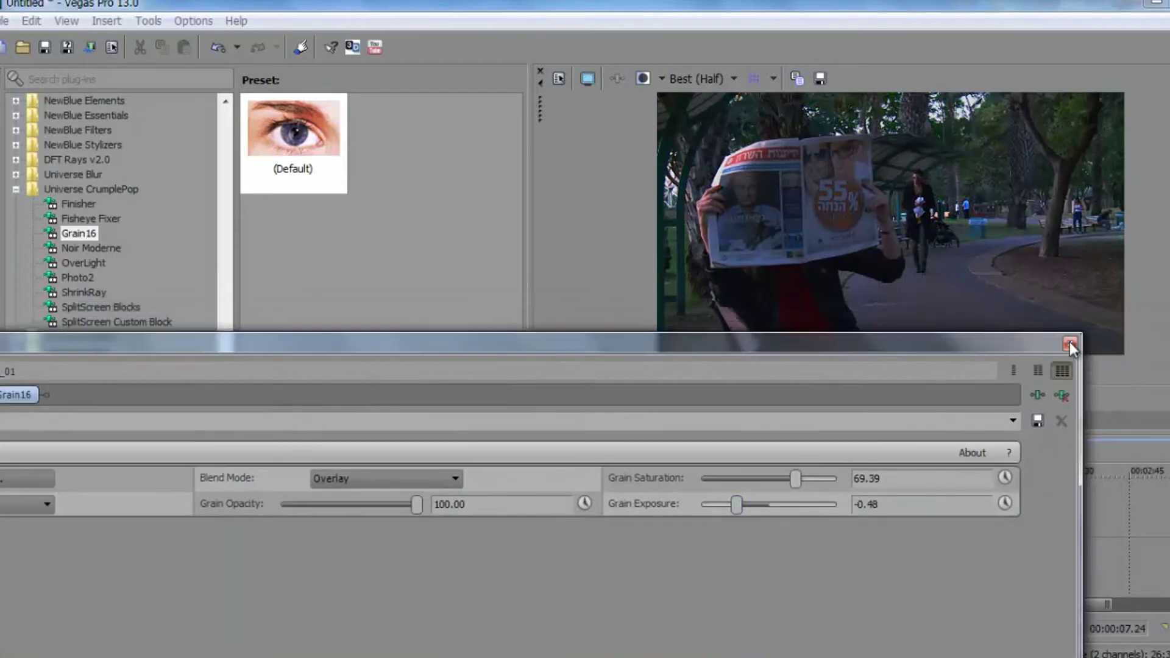
click(1069, 342)
Play the clip to review, then remove Grain16 from the clip's effect chain
click(412, 627)
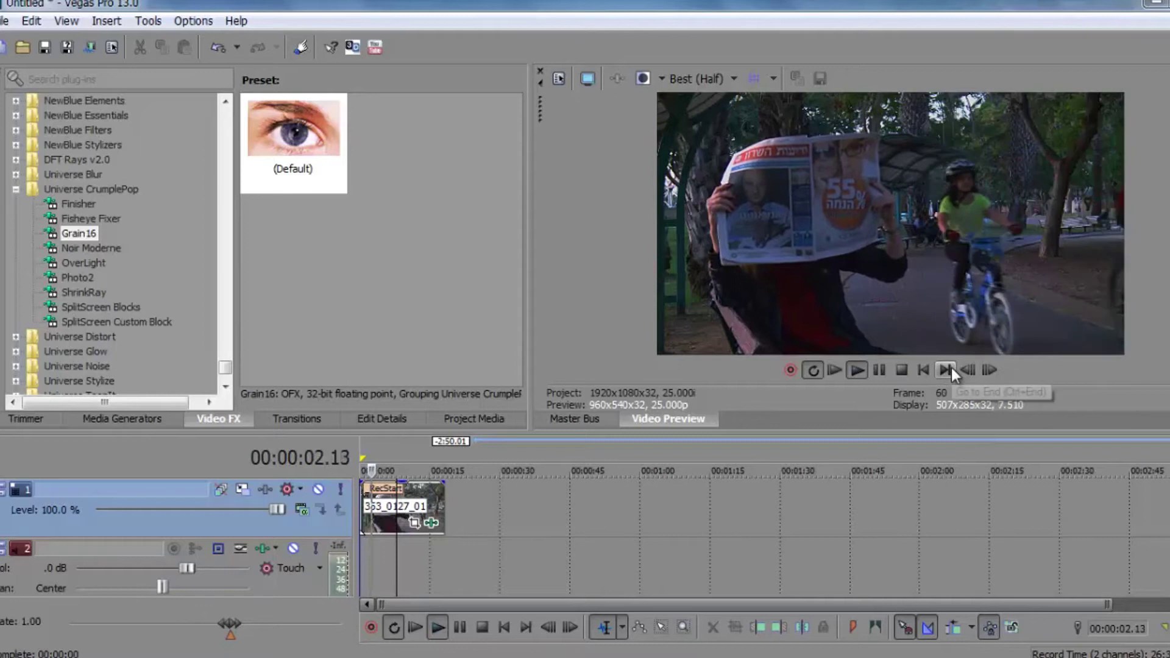
click(878, 370)
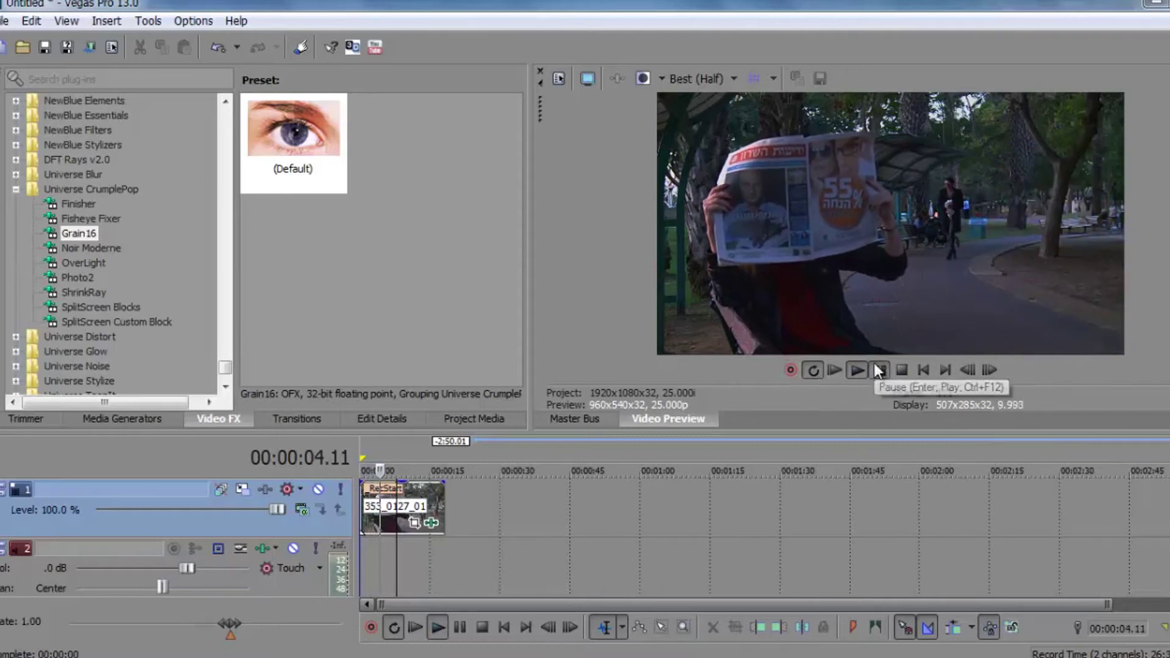
click(432, 522)
drag(248, 348, 363, 328)
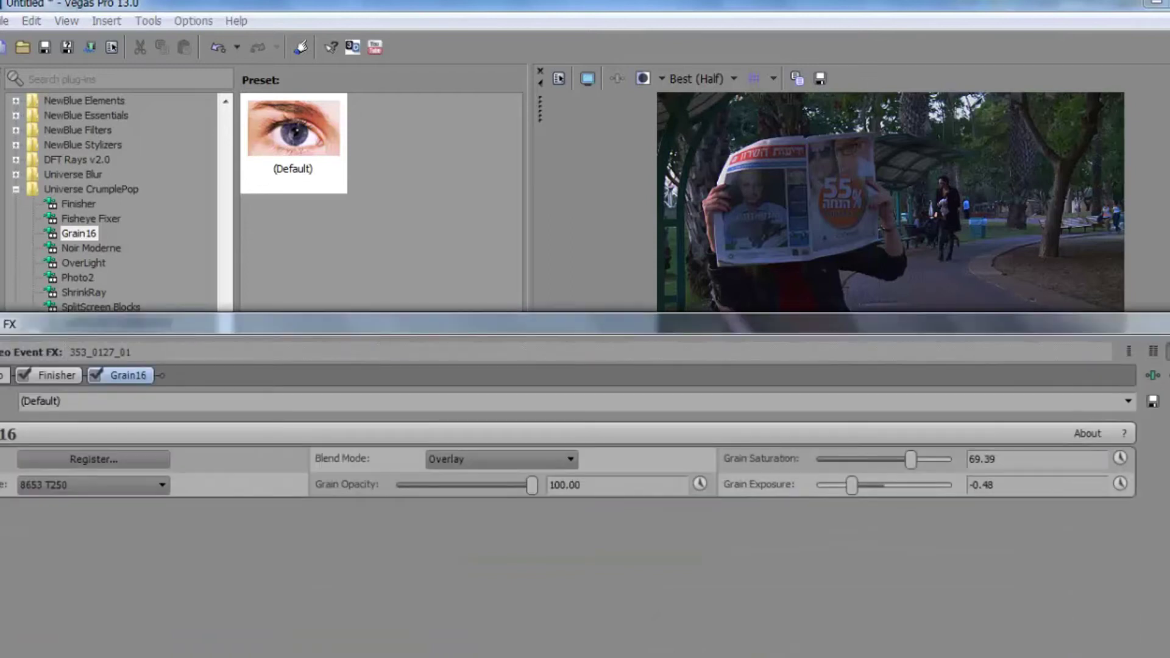
click(1164, 376)
click(1167, 323)
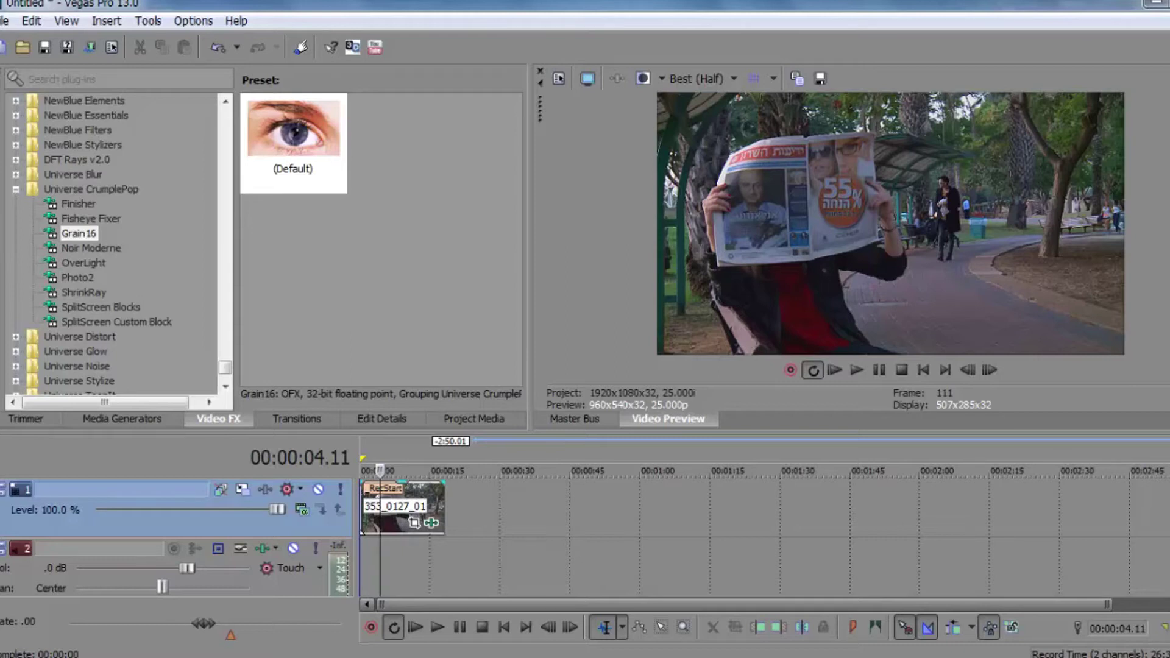
Apply Noir Moderne to the park clip and play it to review the black-and-white look
click(83, 247)
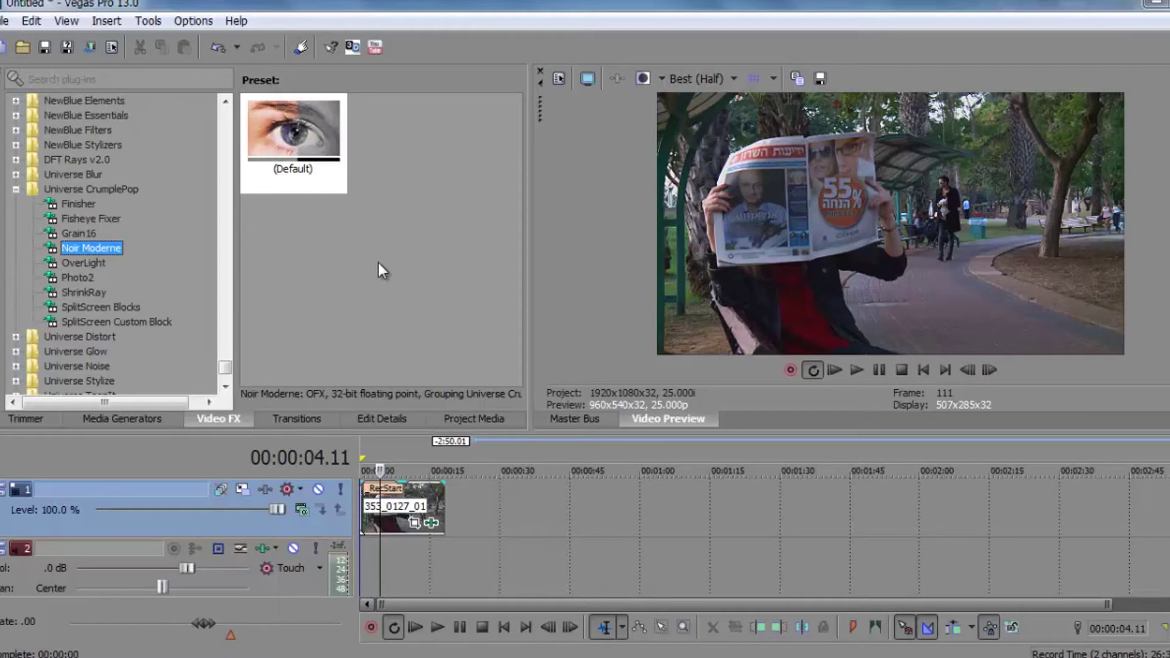
drag(293, 137, 407, 496)
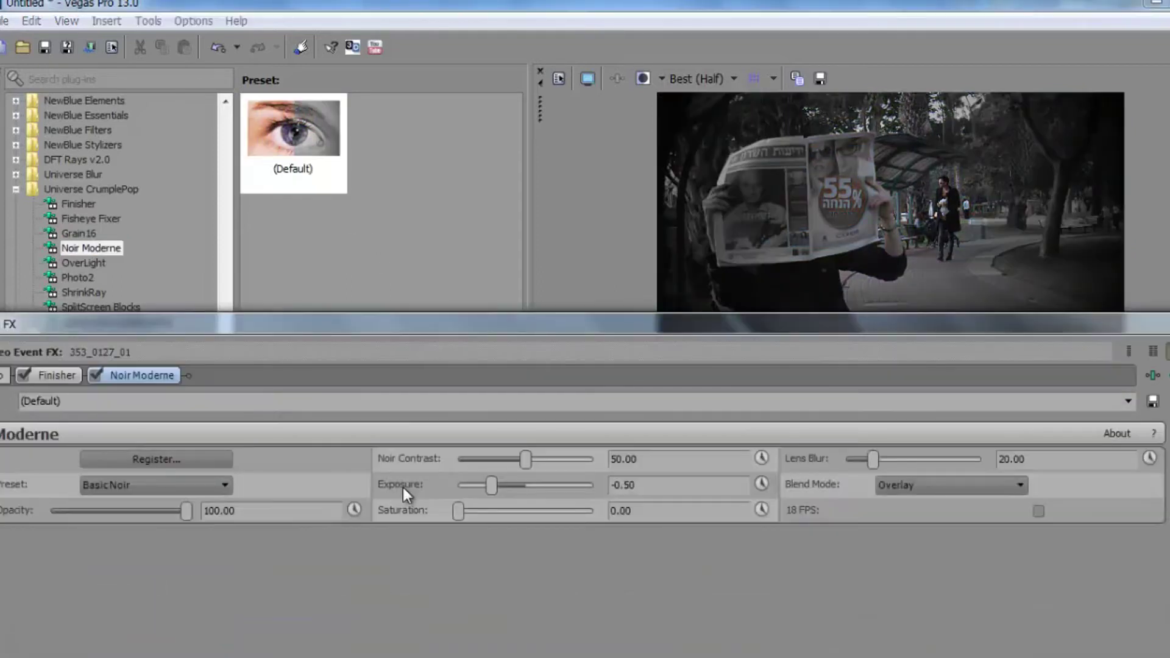
drag(905, 313, 911, 426)
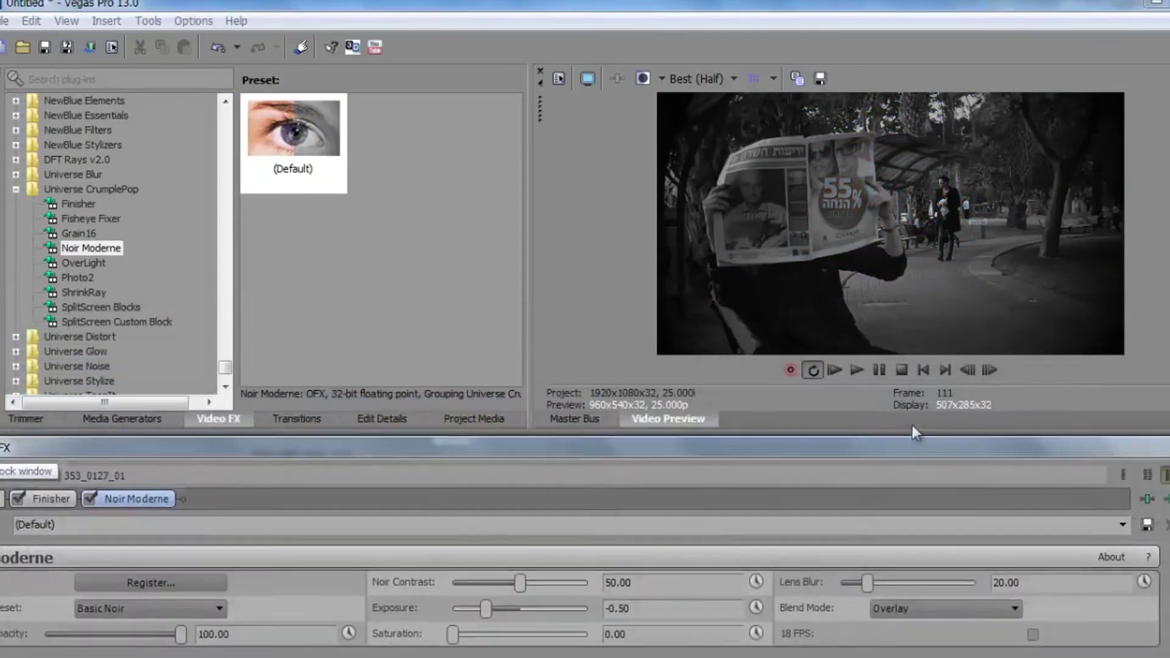
click(826, 365)
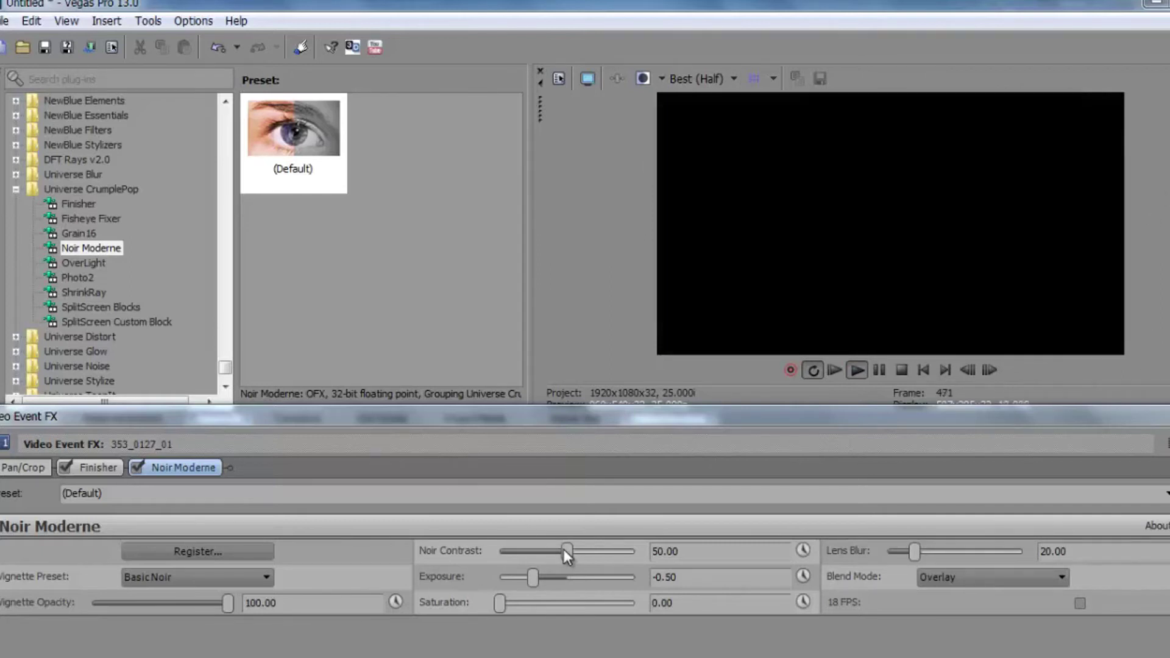
drag(556, 410, 558, 567)
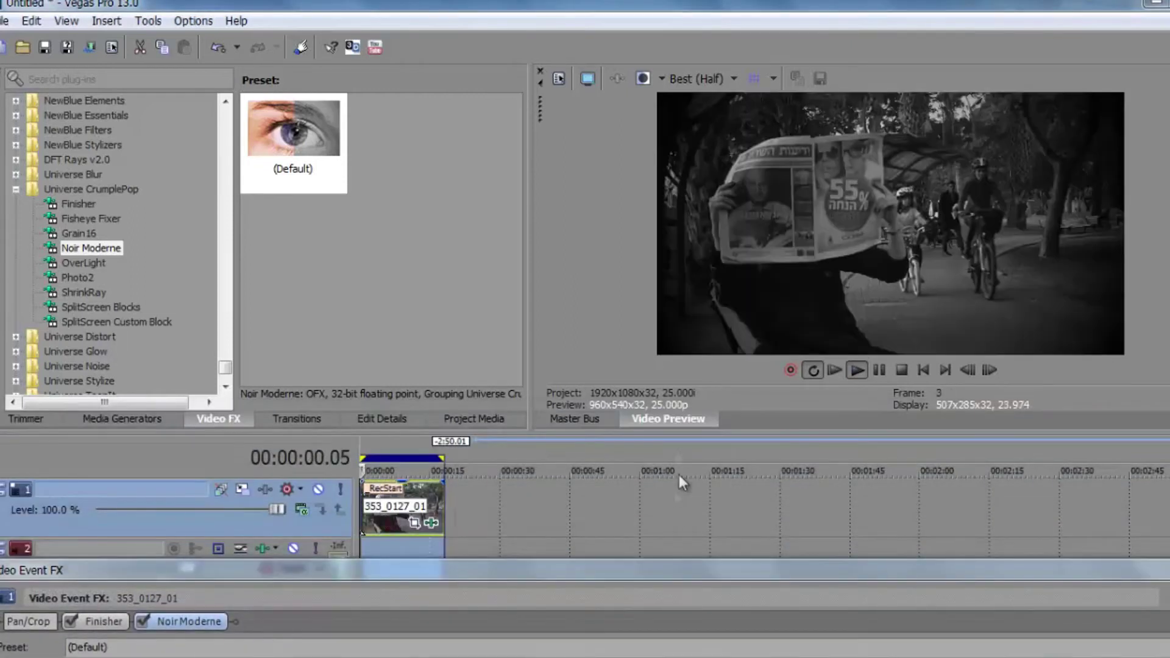
mouse_move(788, 570)
mouse_down()
mouse_move(672, 485)
mouse_move(578, 510)
mouse_move(675, 507)
mouse_up()
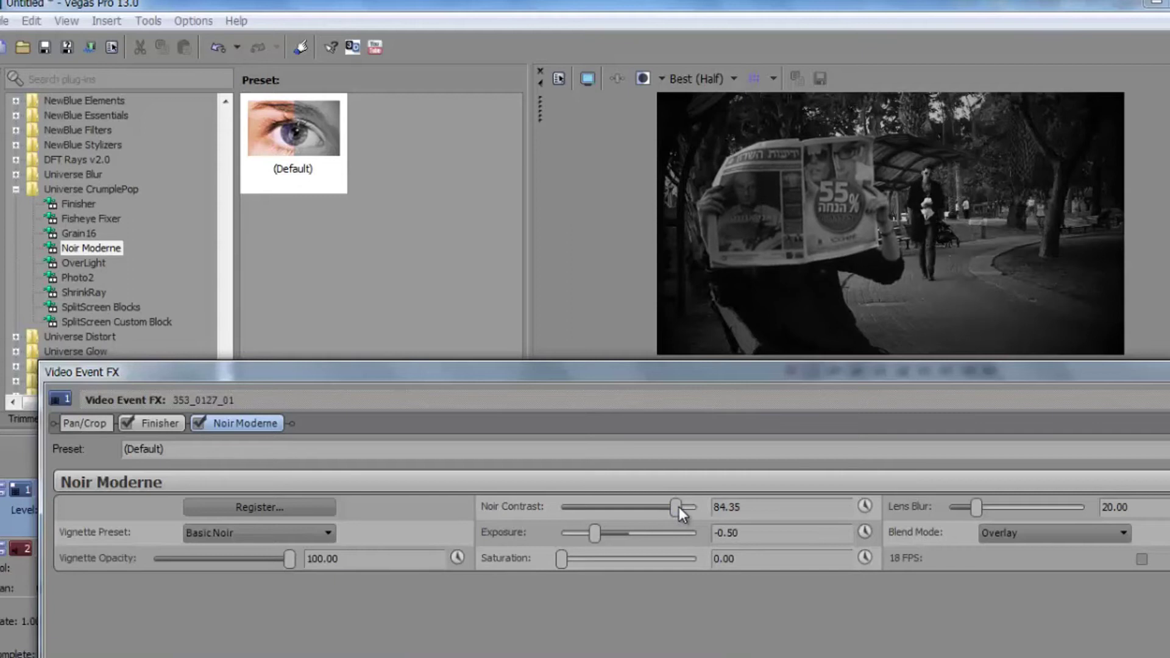
Set Noir Contrast to about 69, raise Exposure to -0.14, and compare Saturation amounts
mouse_move(679, 507)
mouse_down()
mouse_move(632, 522)
mouse_move(655, 508)
mouse_up()
click(656, 532)
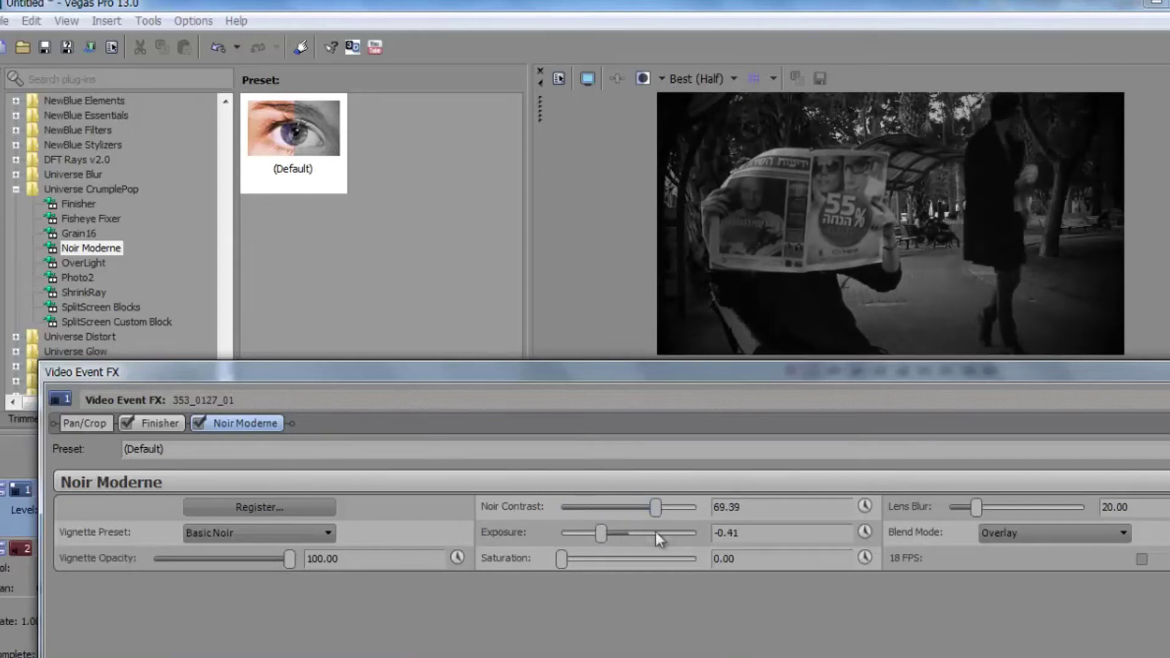
mouse_move(603, 532)
mouse_down()
mouse_move(664, 532)
mouse_move(619, 532)
mouse_up()
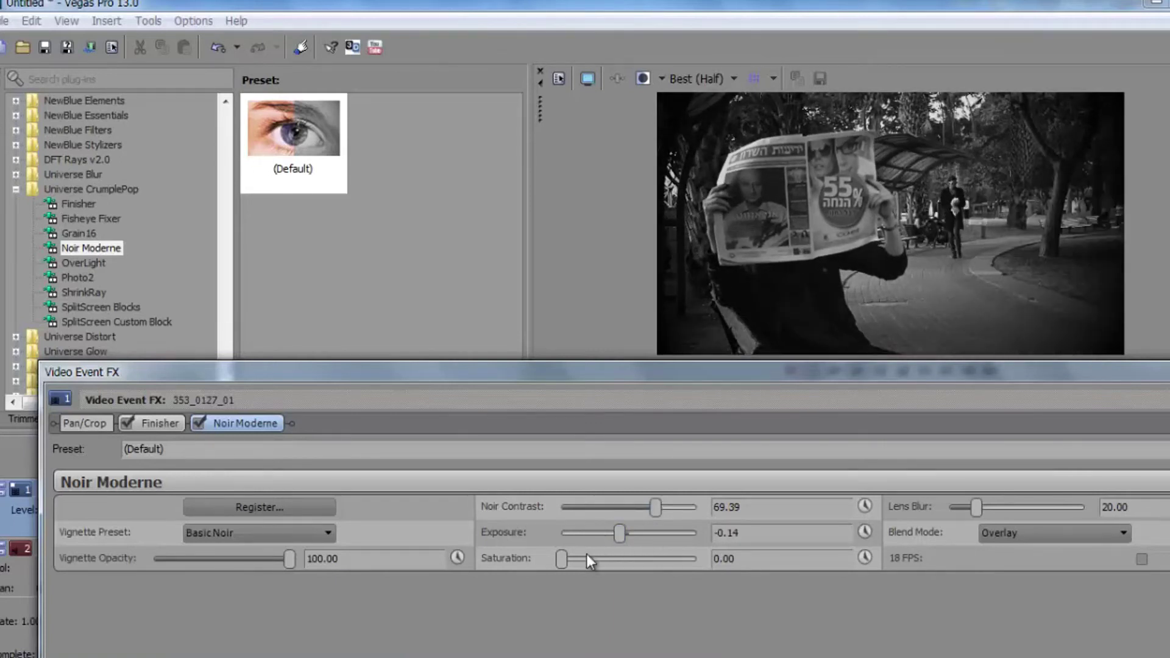
drag(561, 558, 699, 575)
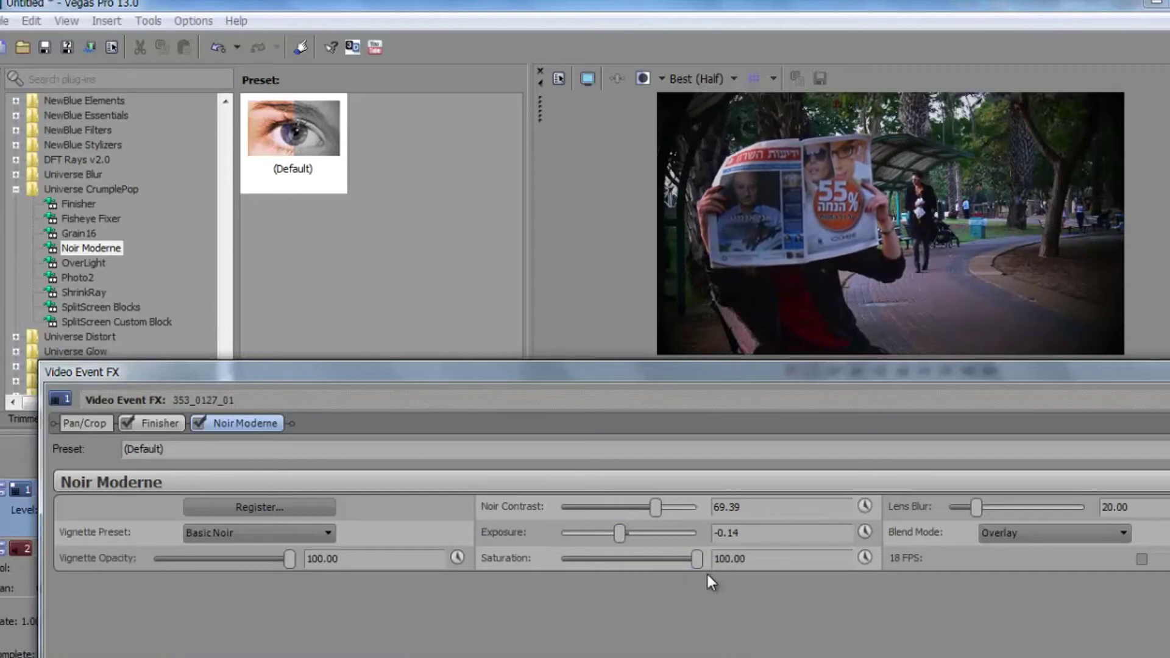
drag(708, 575, 681, 586)
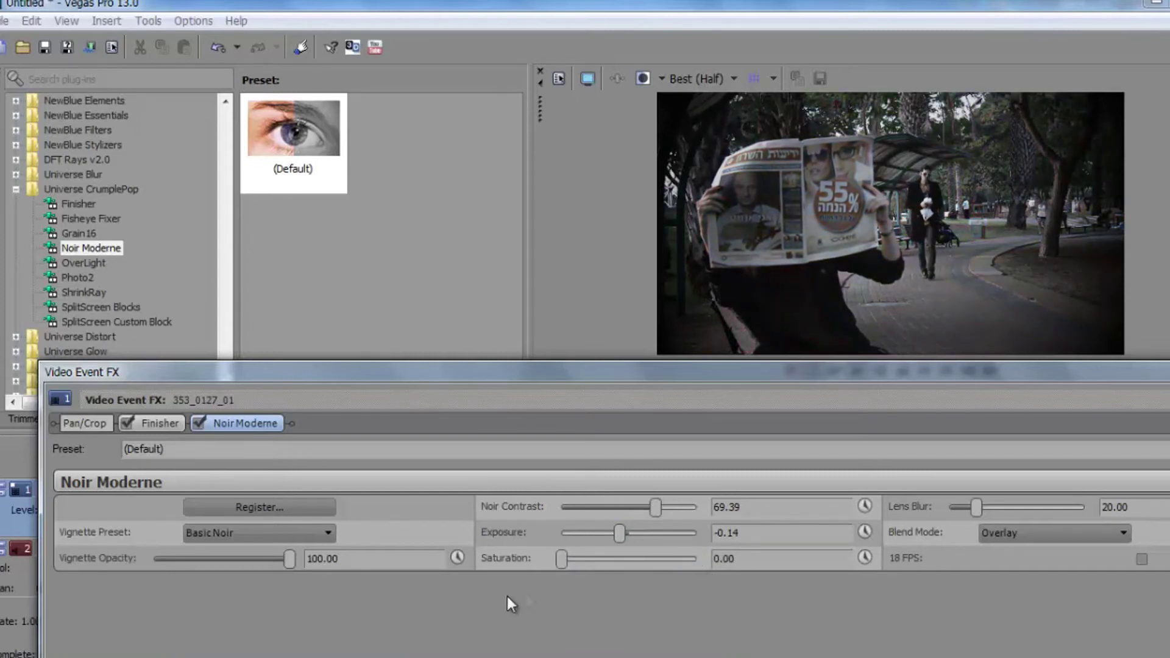
mouse_move(561, 595)
mouse_down()
mouse_move(638, 562)
mouse_move(532, 568)
mouse_up()
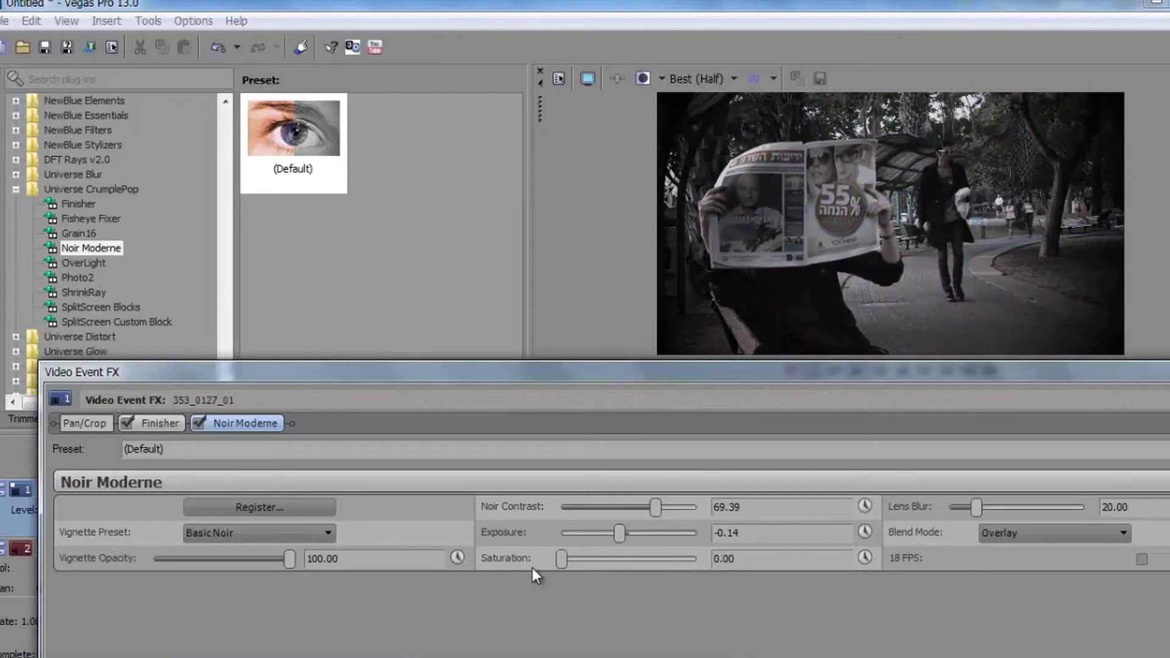
Set Lens Blur to 15.65, toggle 18 FPS, and choose the Street Light vignette preset
drag(975, 506, 832, 532)
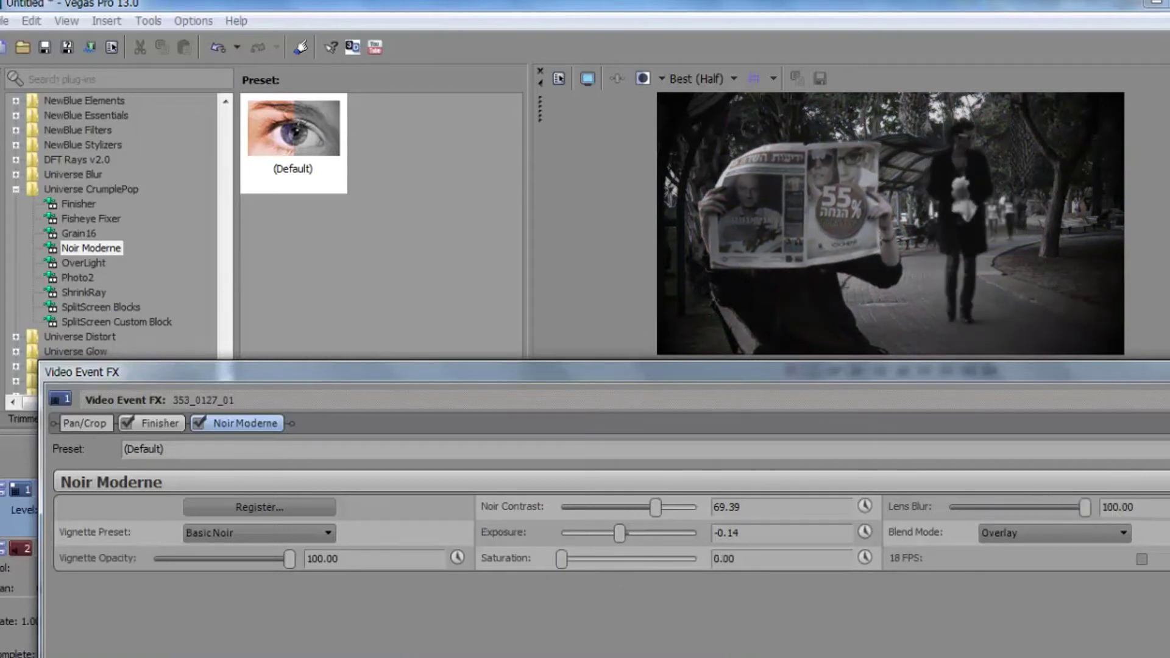
mouse_move(950, 507)
mouse_down()
mouse_move(1098, 496)
mouse_move(970, 513)
mouse_up()
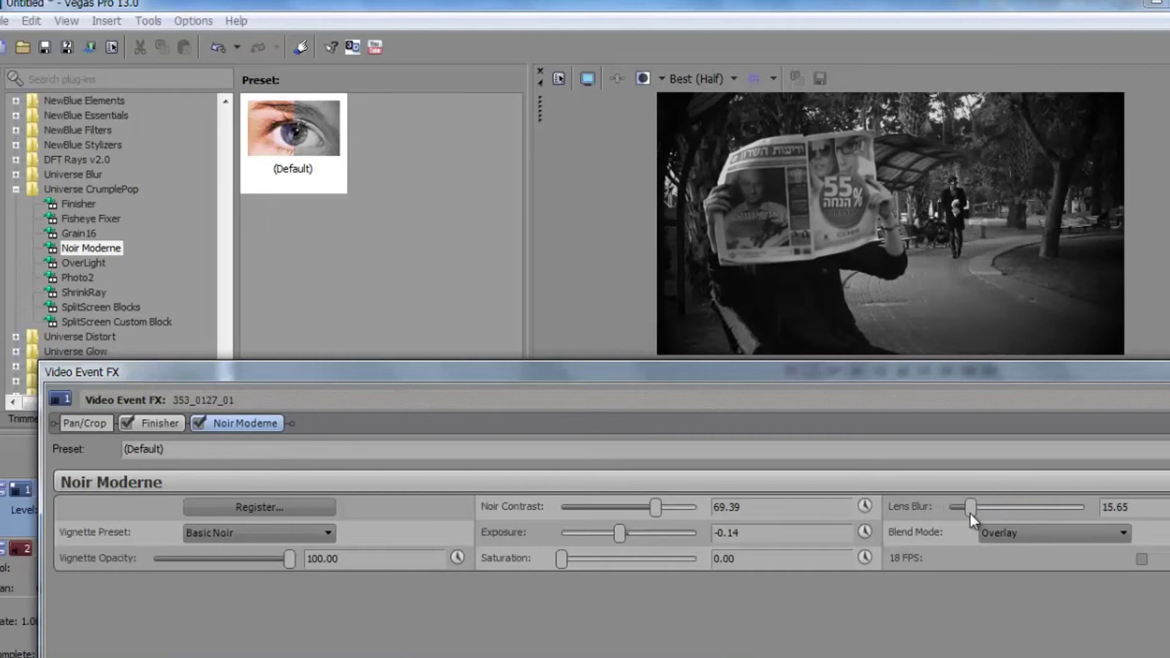
click(1139, 559)
click(288, 536)
click(282, 605)
click(291, 533)
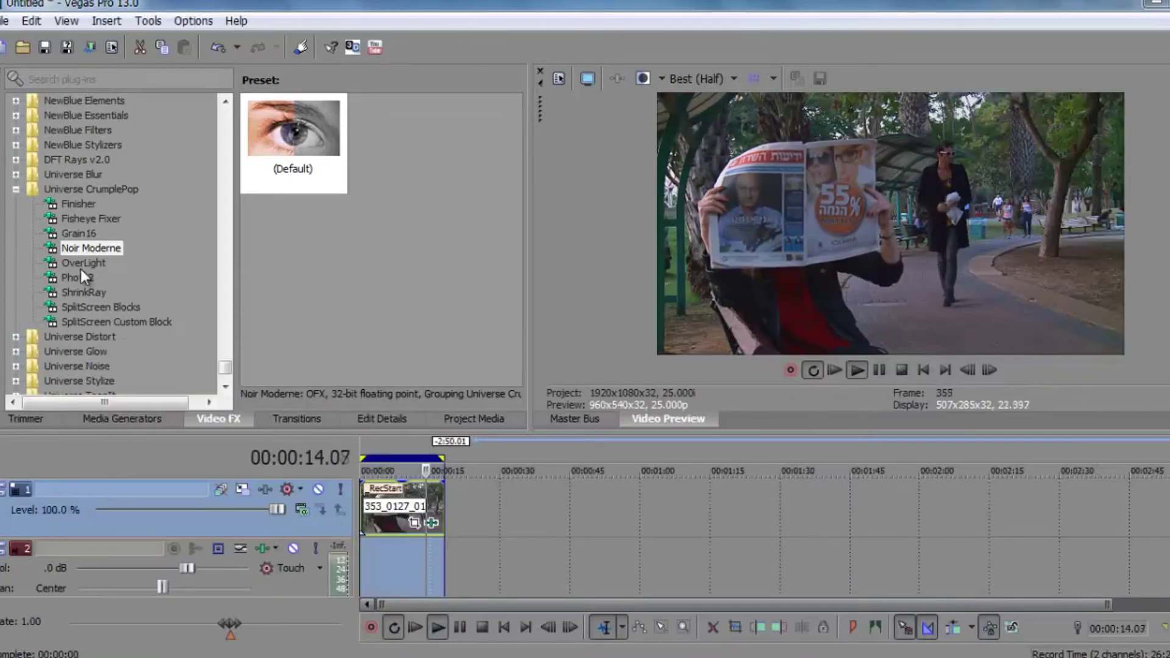
click(82, 267)
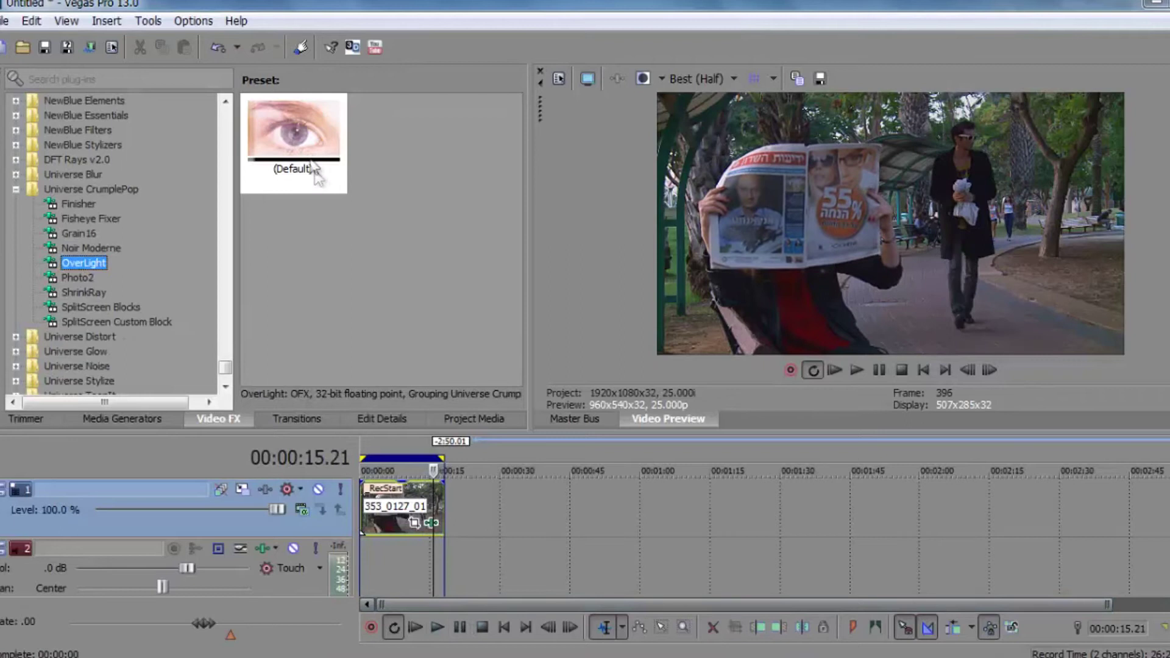
Apply OverLight's Default preset to the clip, play it, and switch to the Side Sparkle preset
drag(311, 157, 408, 509)
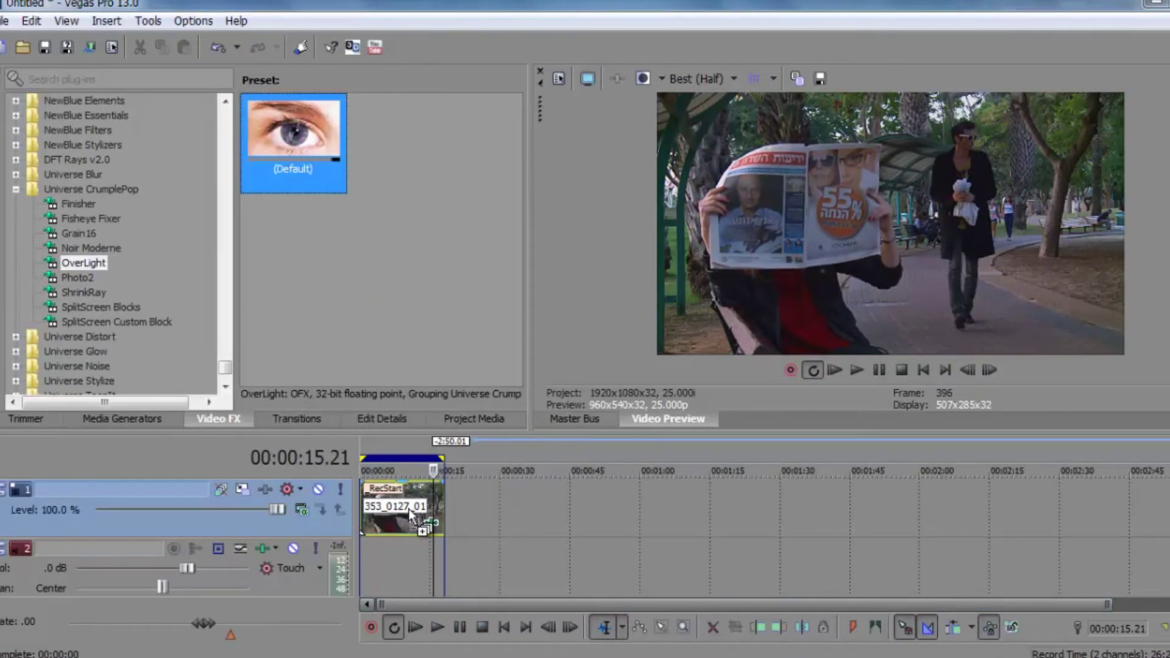
mouse_move(817, 359)
mouse_down()
mouse_move(971, 455)
mouse_move(969, 446)
mouse_up()
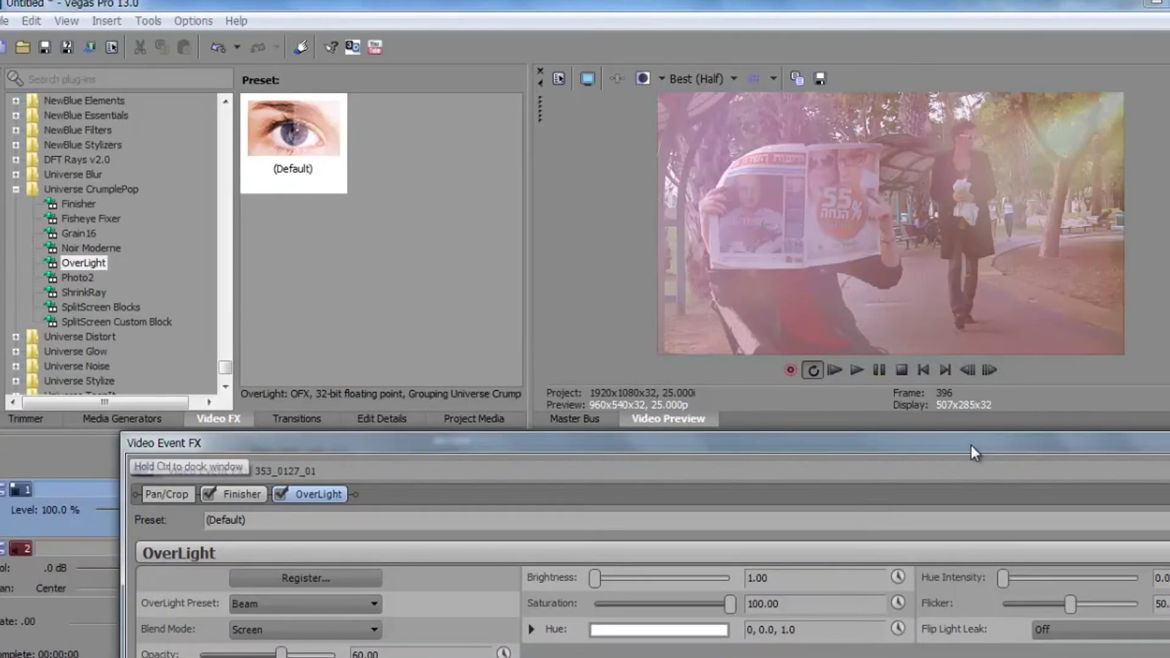
click(836, 370)
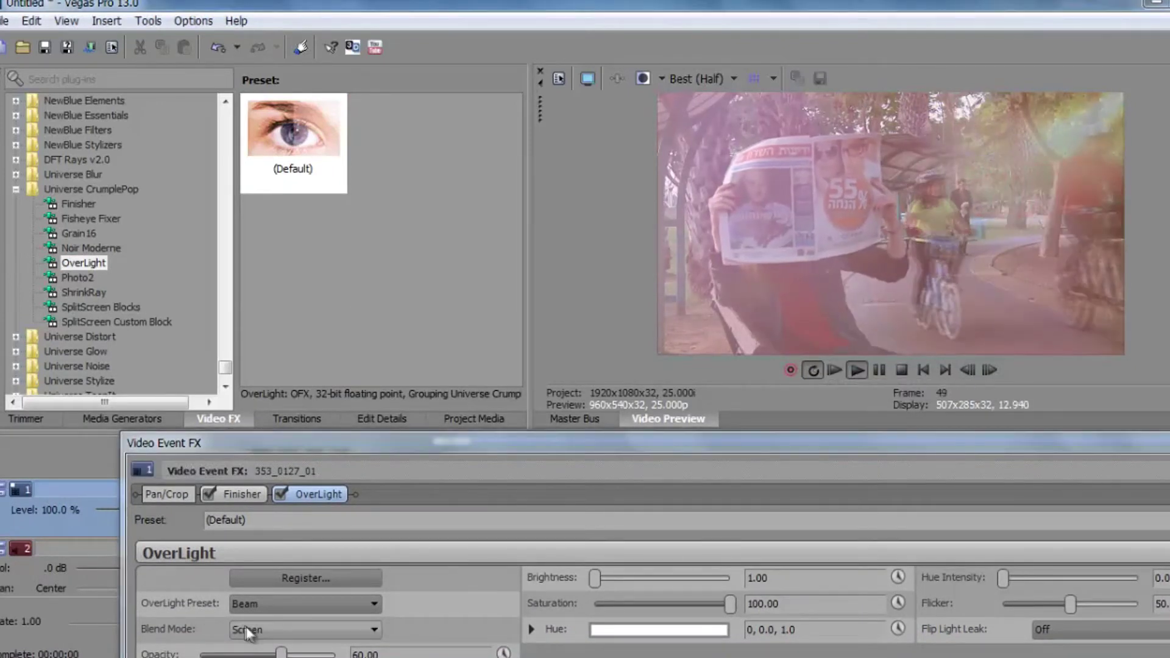
click(279, 604)
click(284, 542)
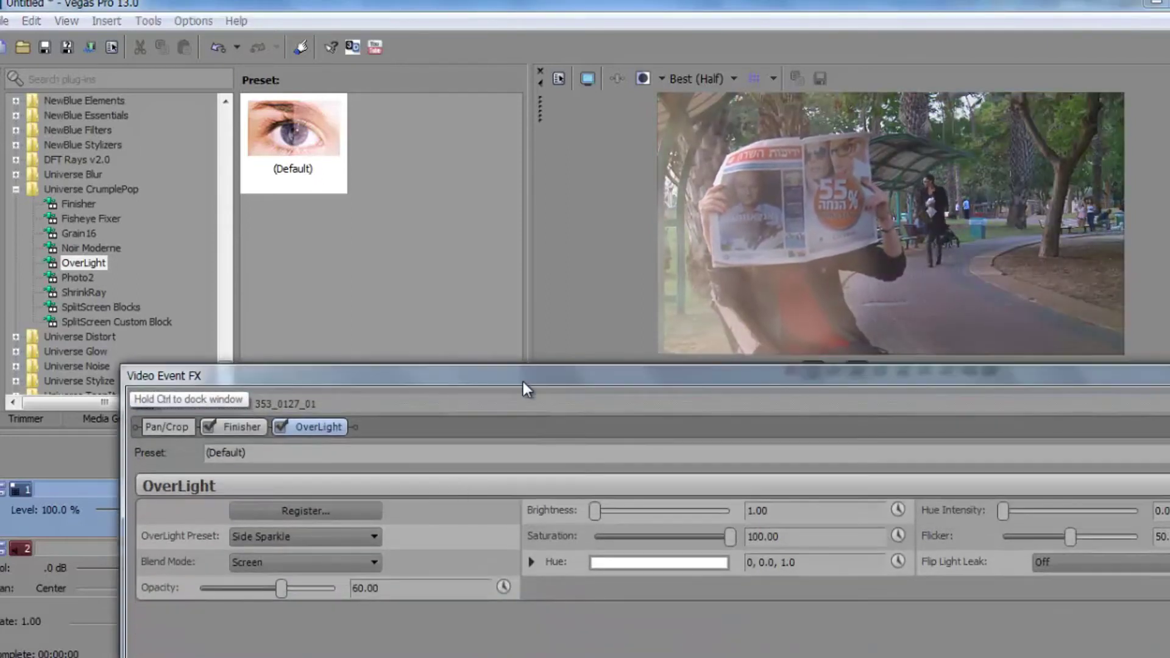
drag(528, 449, 523, 382)
Set OverLight opacity about 45, flicker 40, more hue intensity, brightness 19.18 and saturation 0
mouse_move(279, 588)
mouse_down()
mouse_move(273, 613)
mouse_move(254, 616)
mouse_up()
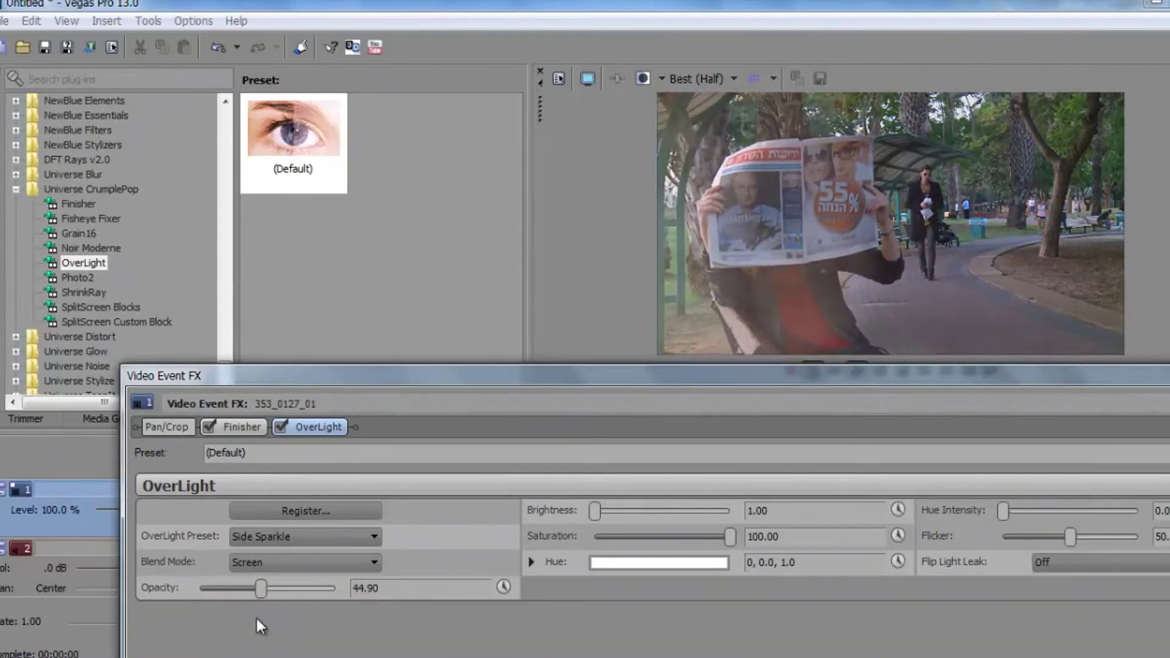
drag(1070, 542, 1058, 550)
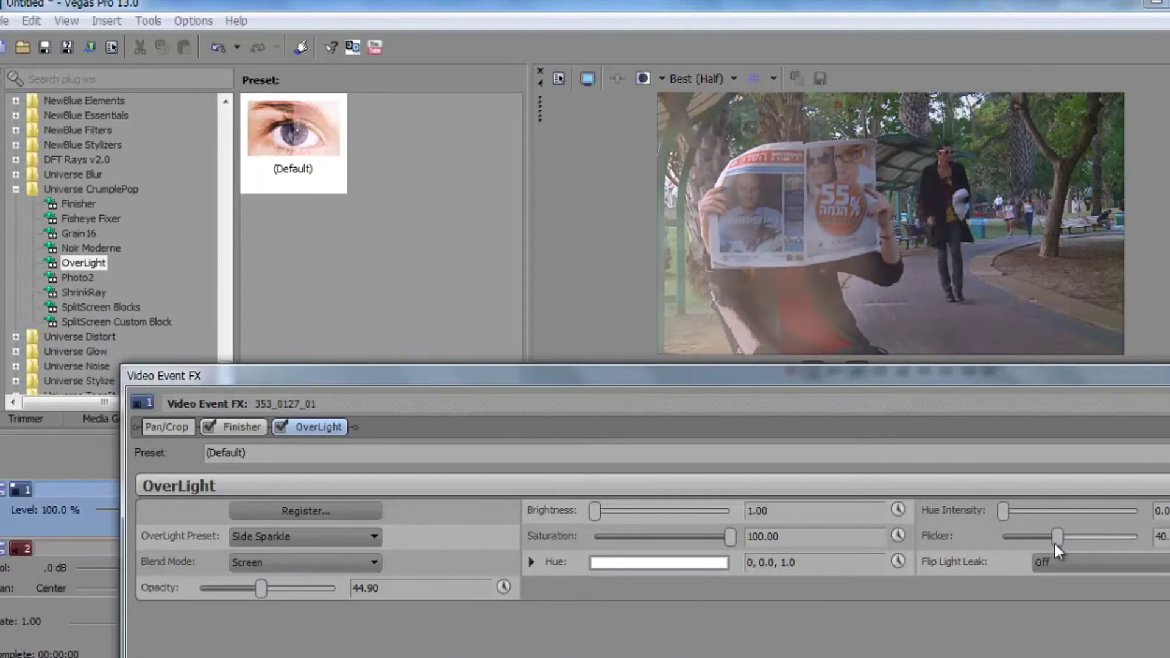
drag(1002, 509, 1068, 516)
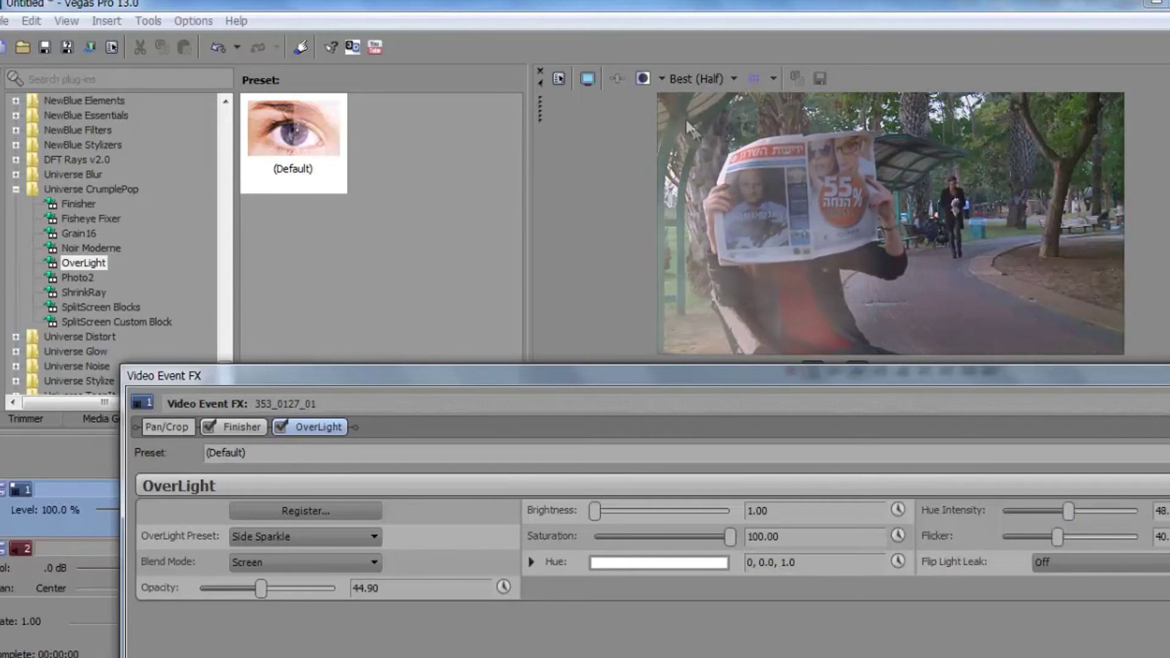
drag(594, 511, 731, 511)
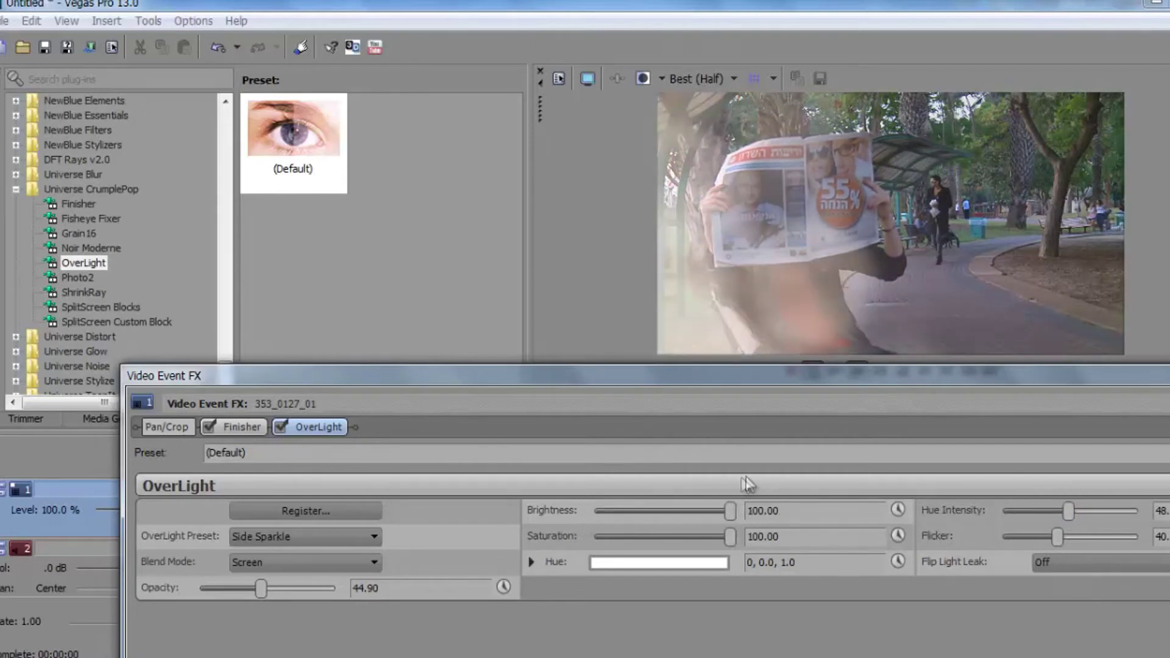
drag(631, 509, 619, 510)
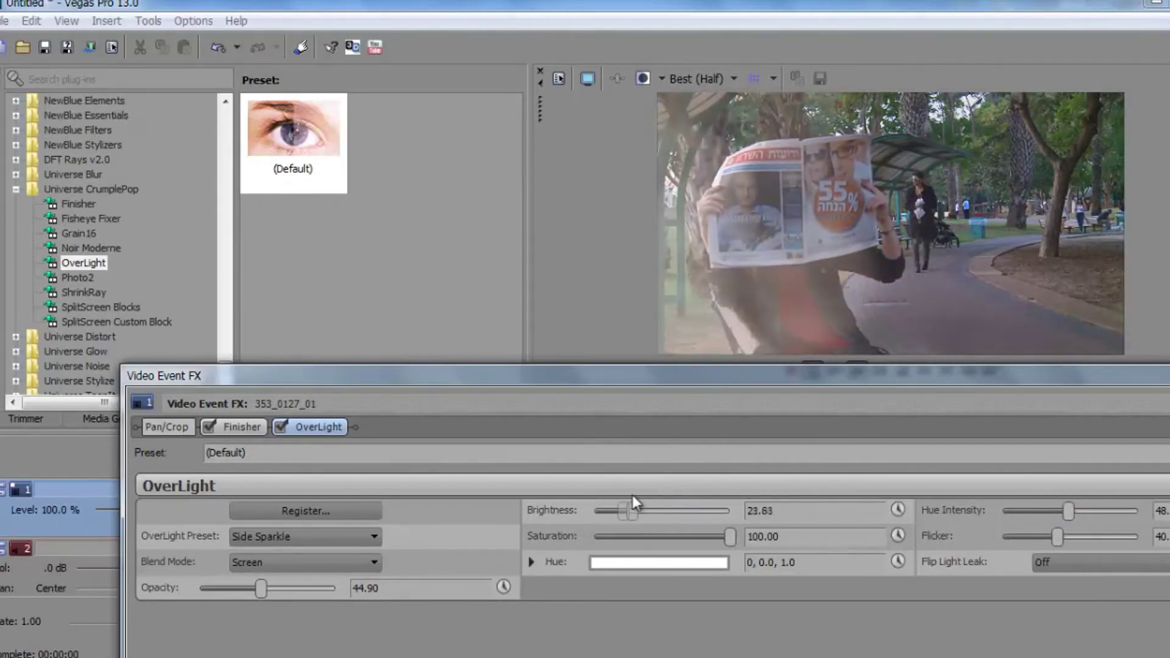
drag(728, 537, 616, 537)
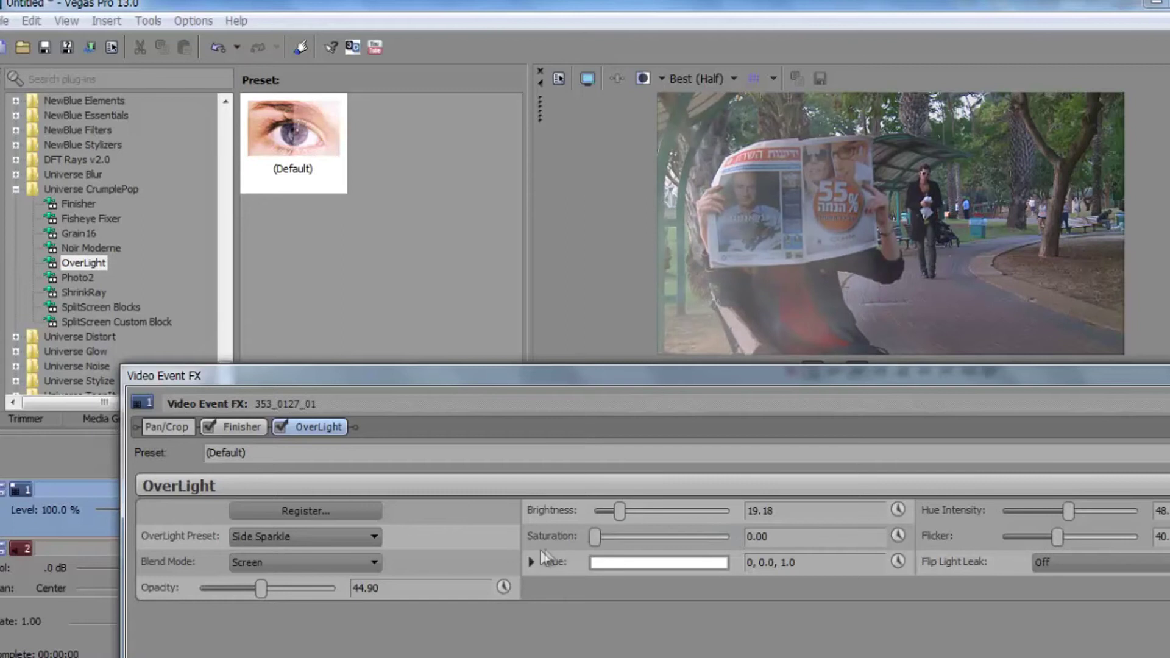
Tint the light green and try the Spikes, Ghost and Circles presets, settling on Circles
click(651, 563)
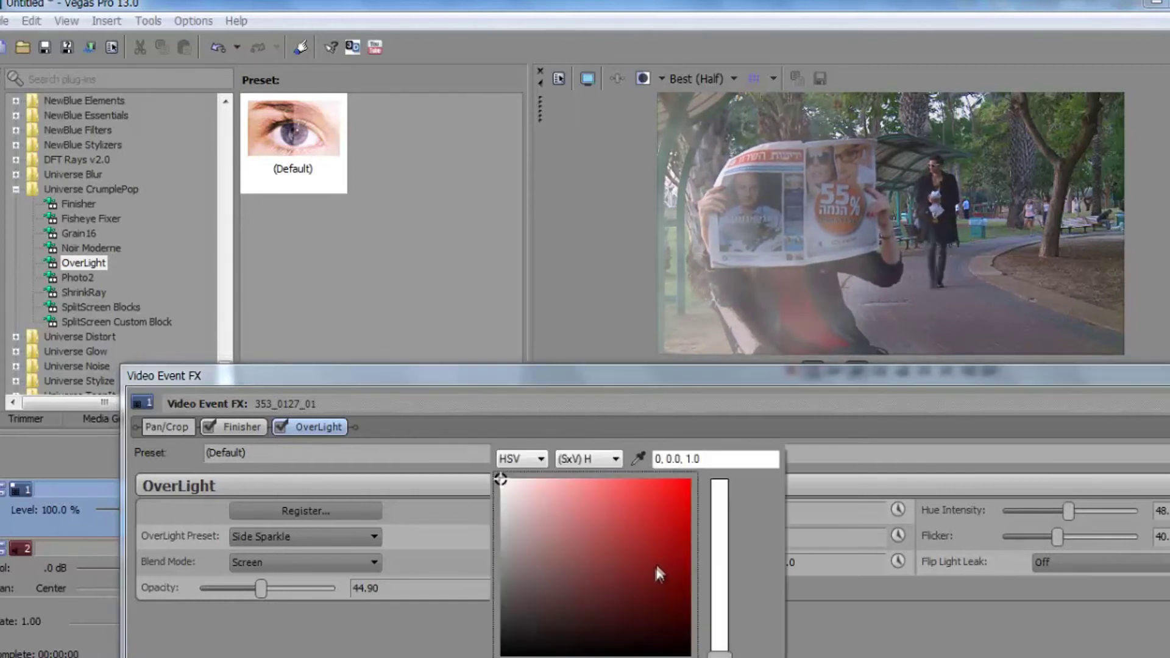
click(608, 524)
click(718, 603)
click(718, 601)
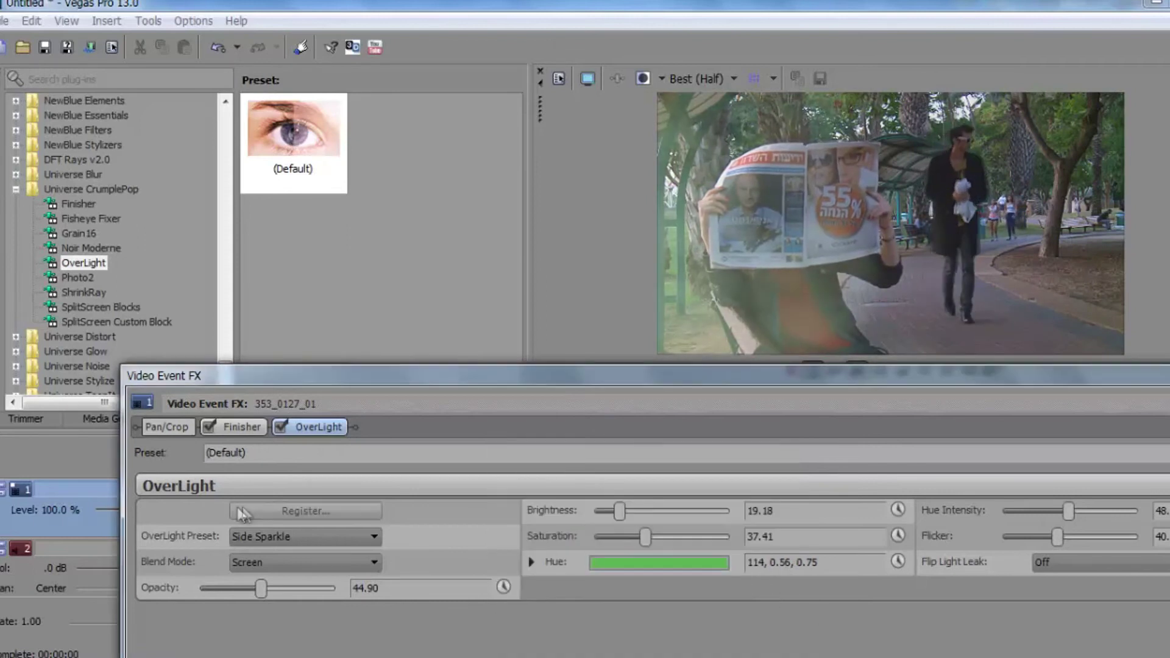
click(293, 544)
click(277, 496)
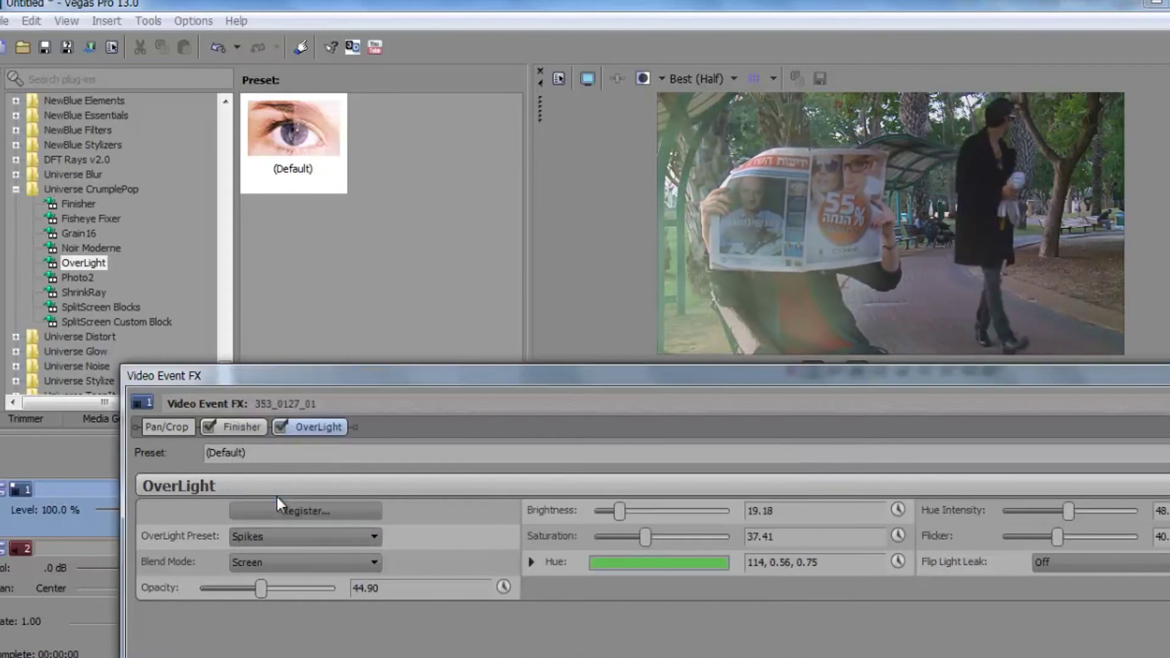
click(315, 540)
click(291, 418)
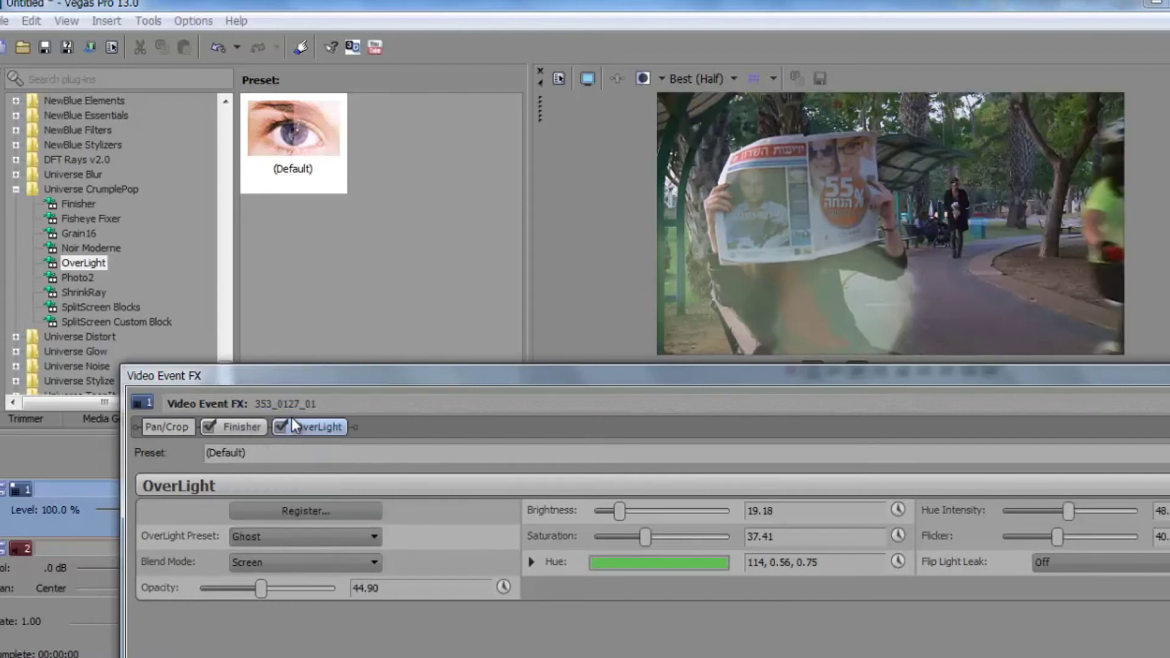
click(305, 536)
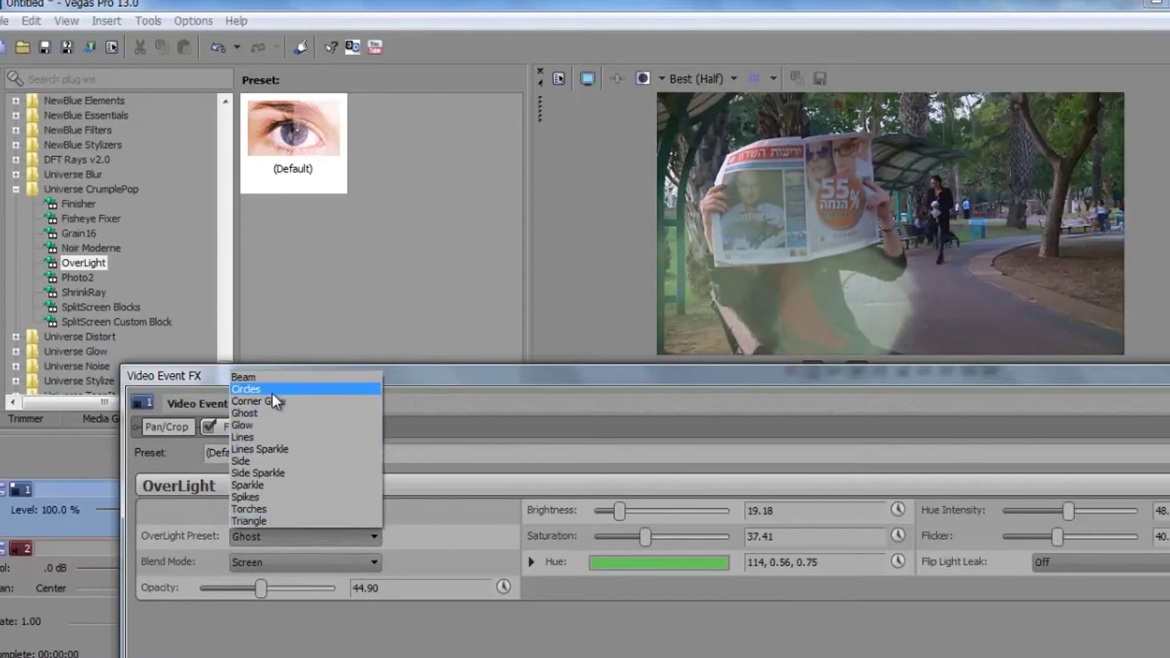
click(272, 394)
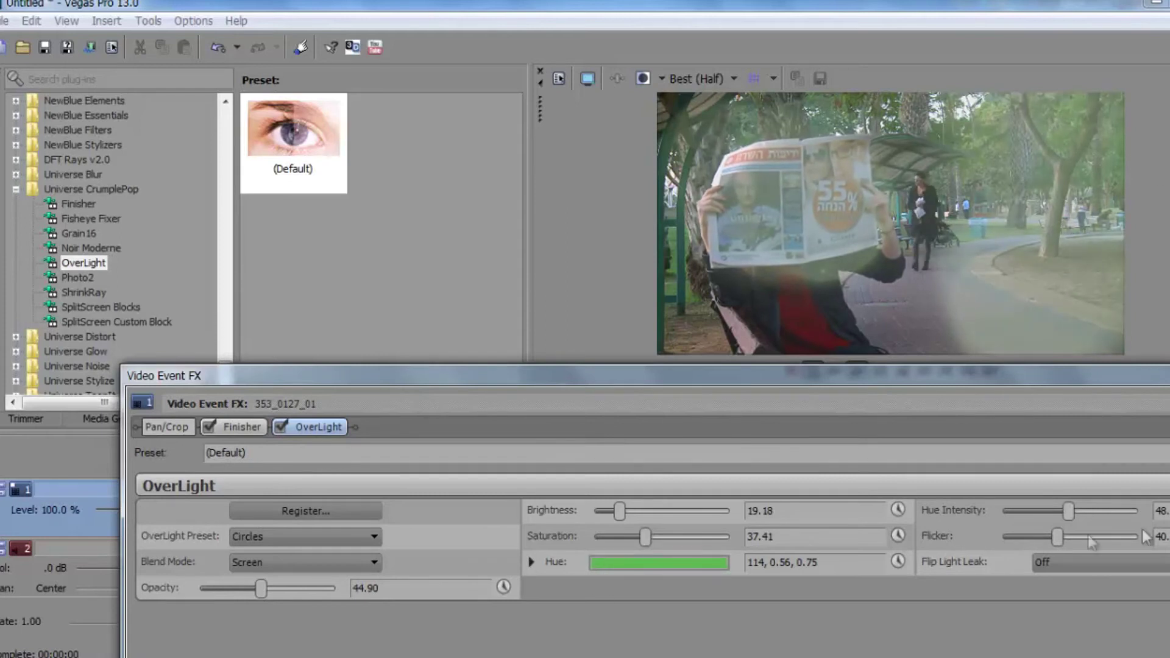
Shift the Circles light colour to yellow and lower its opacity to about 22
click(660, 561)
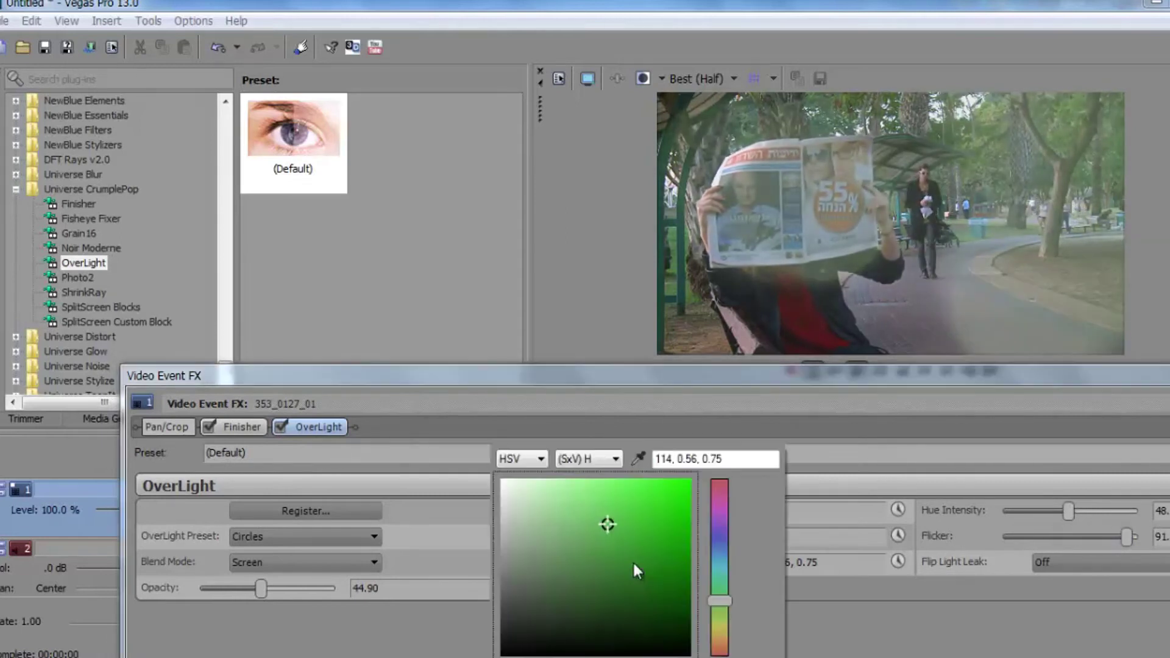
drag(720, 619, 720, 630)
click(848, 635)
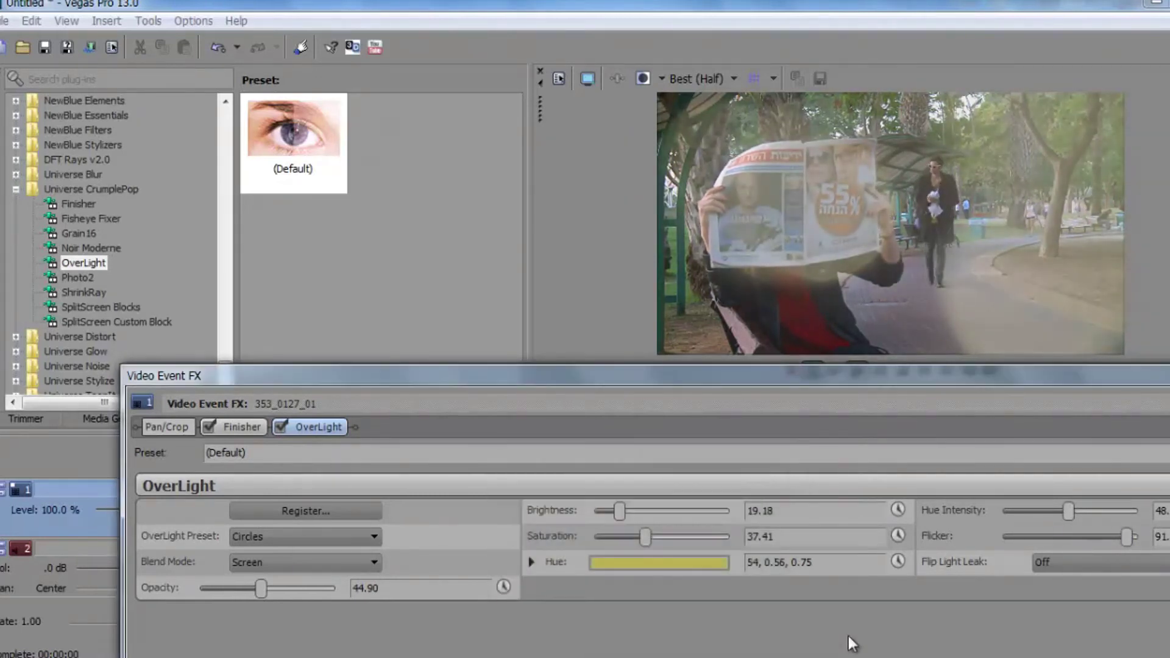
mouse_move(255, 587)
mouse_down()
mouse_move(251, 605)
mouse_move(232, 611)
mouse_up()
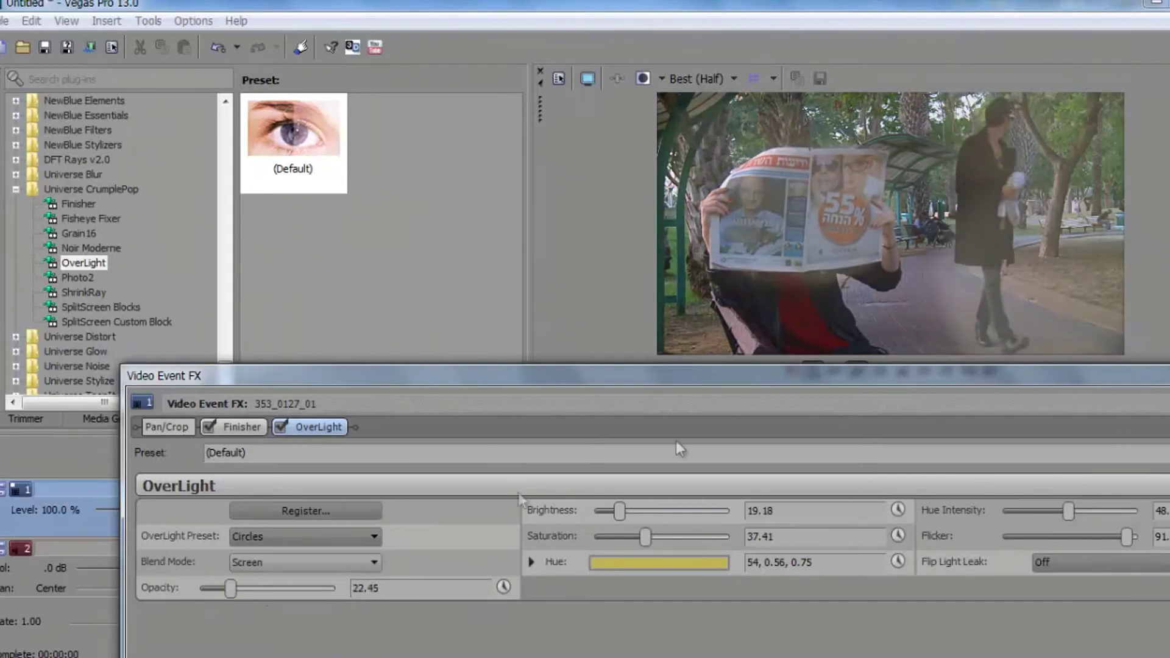
drag(1166, 381, 896, 411)
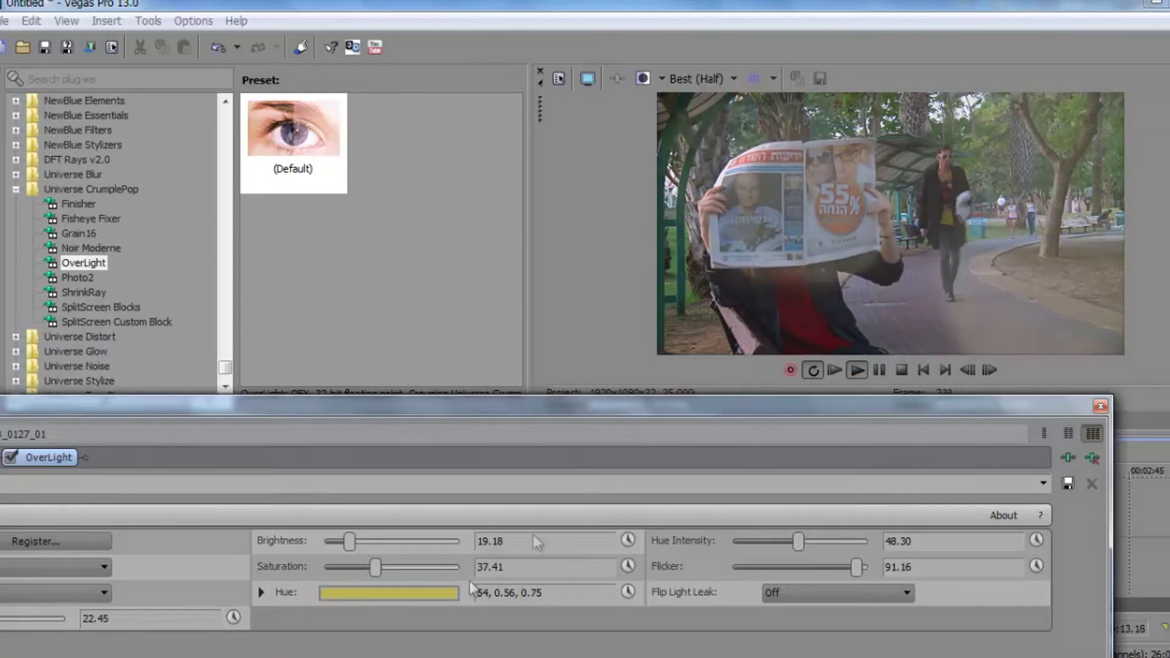
Change the light colour to a vivid orange-red, then to pure red
click(426, 597)
scroll(426, 603, down, 5)
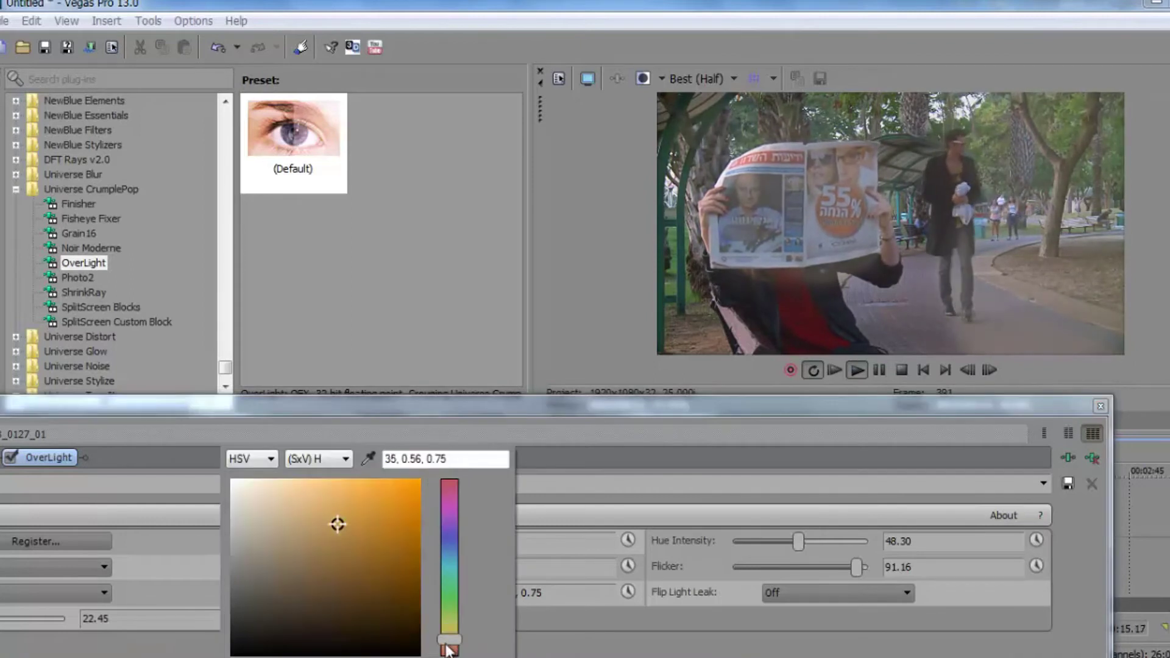
scroll(426, 605, down, 5)
drag(410, 527, 415, 484)
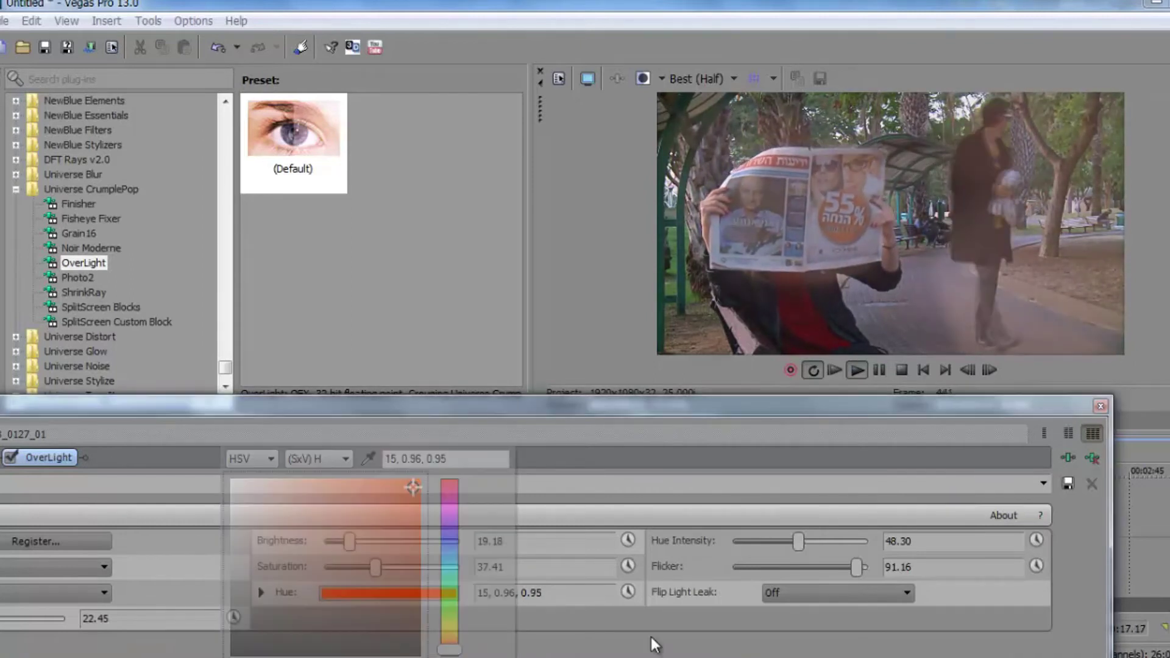
drag(116, 431, 251, 364)
click(487, 528)
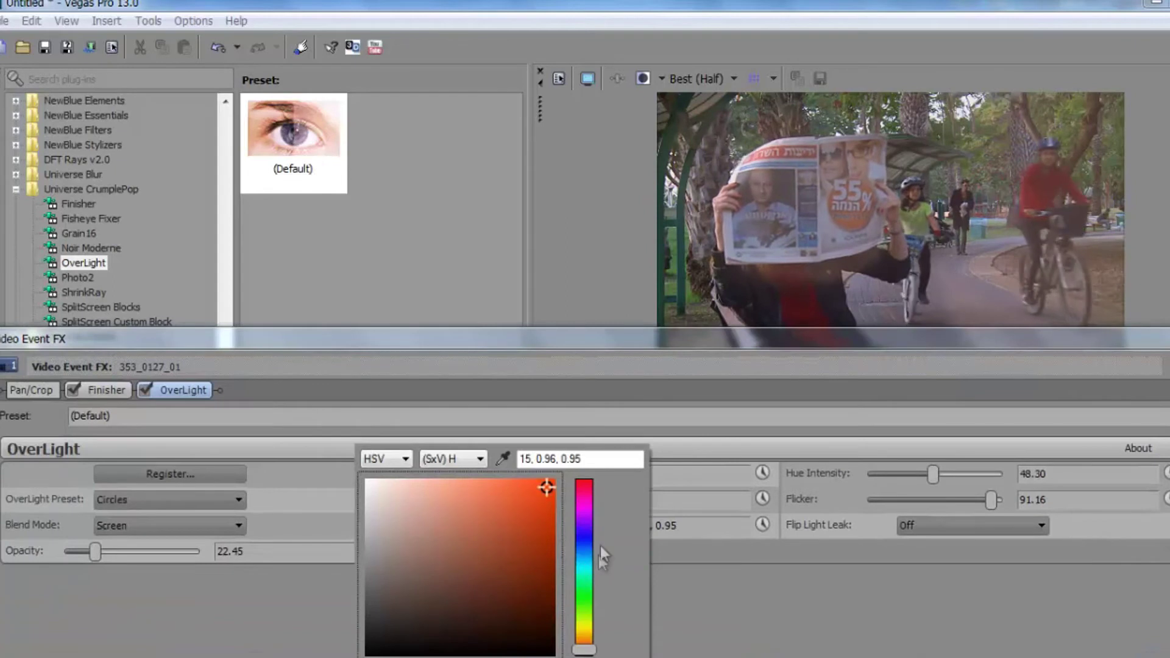
click(581, 481)
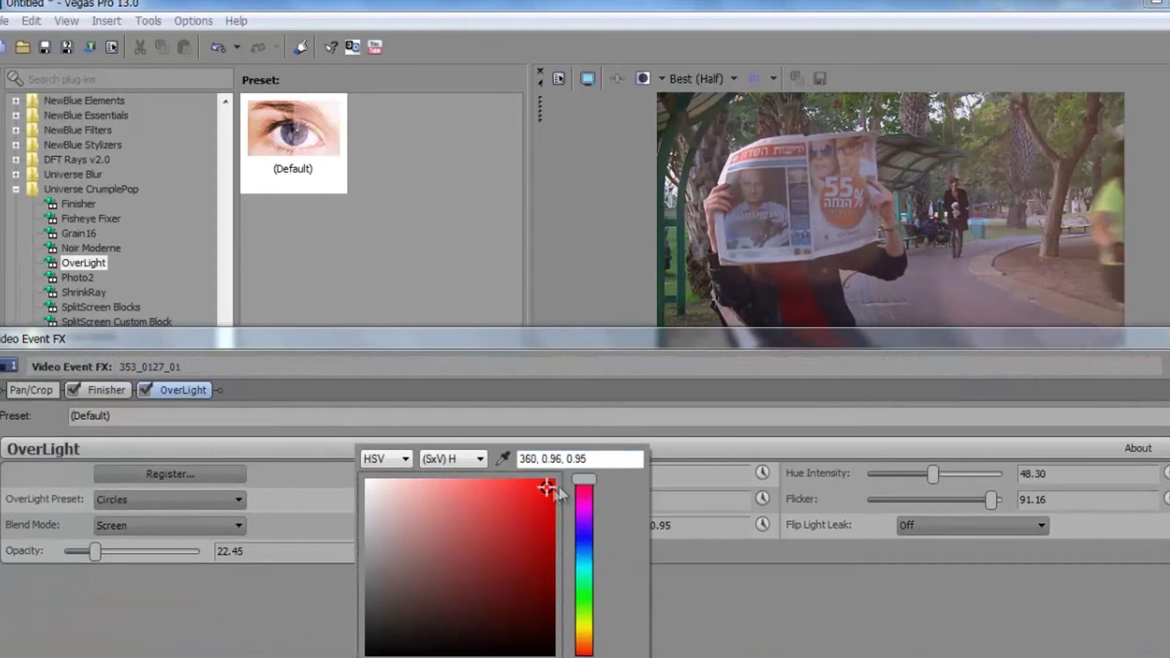
Raise opacity to about 45, brightness to 59.59, saturation to 100 and hue intensity to 68.03
drag(97, 553, 129, 550)
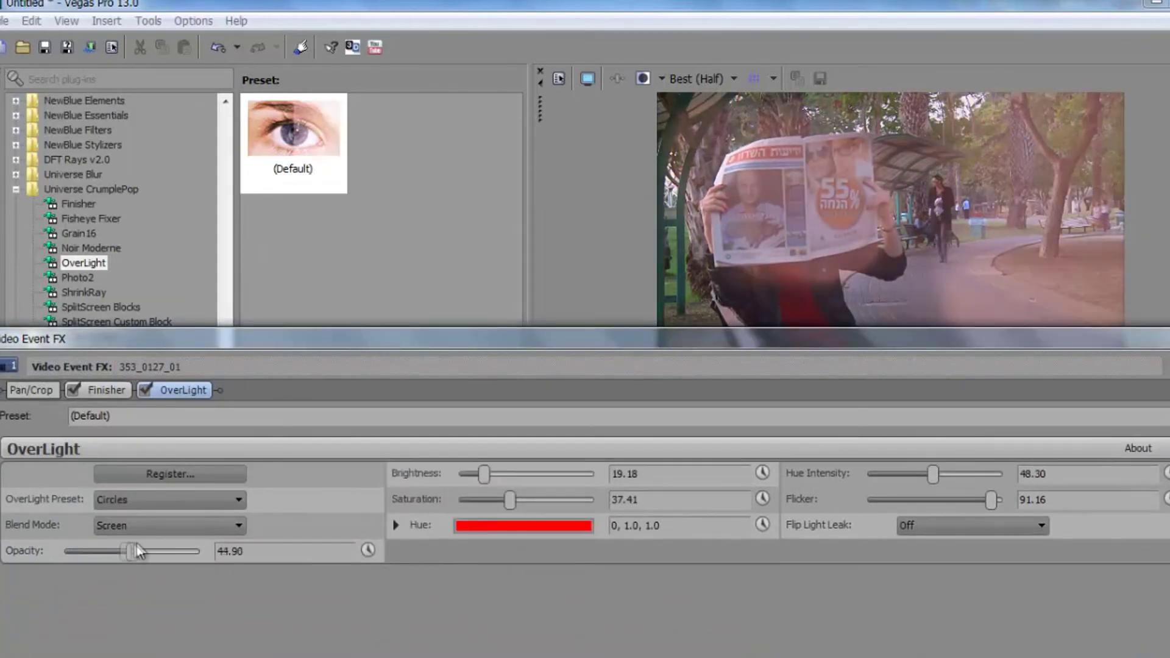
mouse_move(485, 474)
mouse_down()
mouse_move(541, 474)
mouse_move(619, 498)
mouse_move(368, 531)
mouse_up()
drag(460, 500, 645, 514)
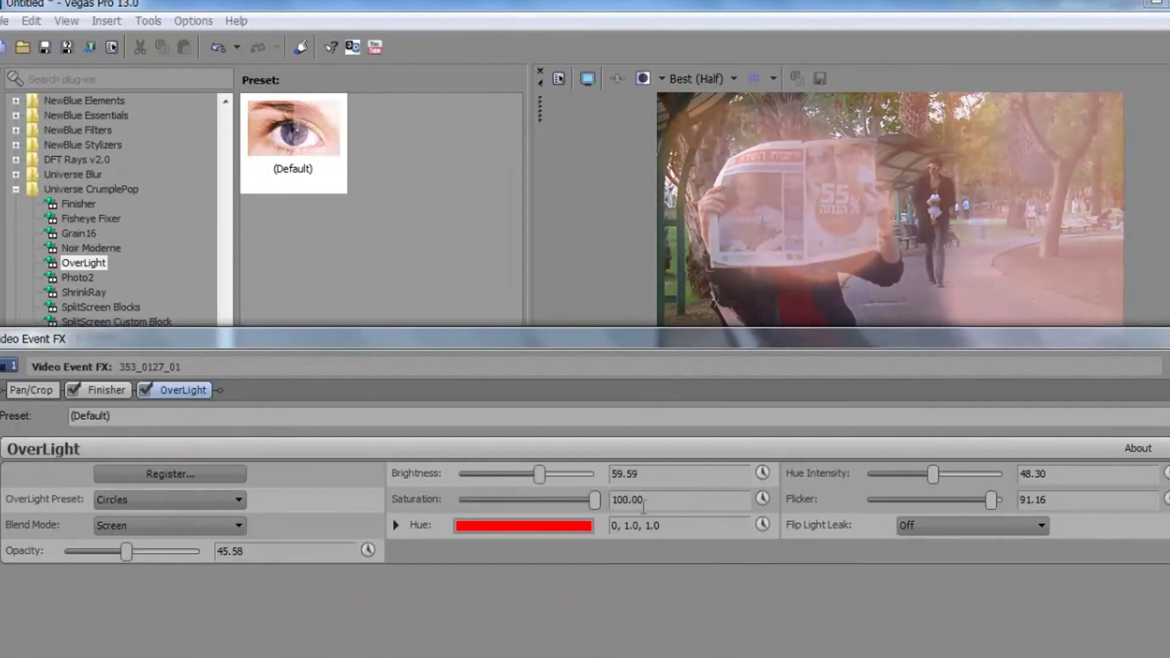
mouse_move(933, 473)
mouse_down()
mouse_move(991, 473)
mouse_move(904, 500)
mouse_up()
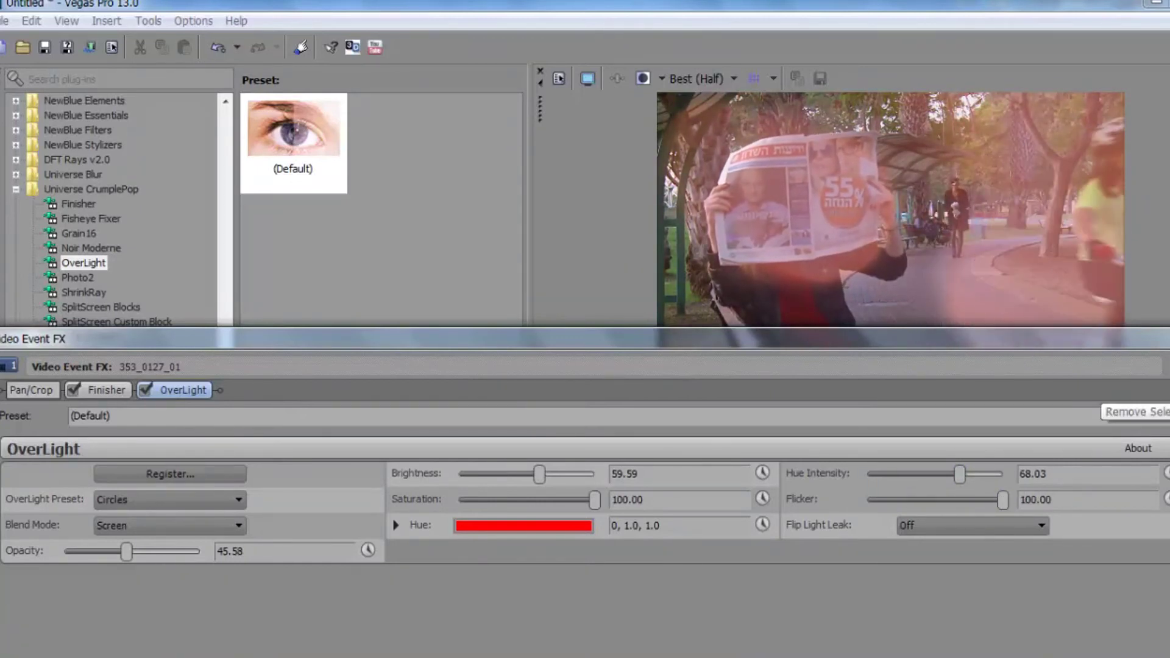
Replace OverLight on the newspaper clip with Photo2's (Default) instant-photo preset
click(1133, 412)
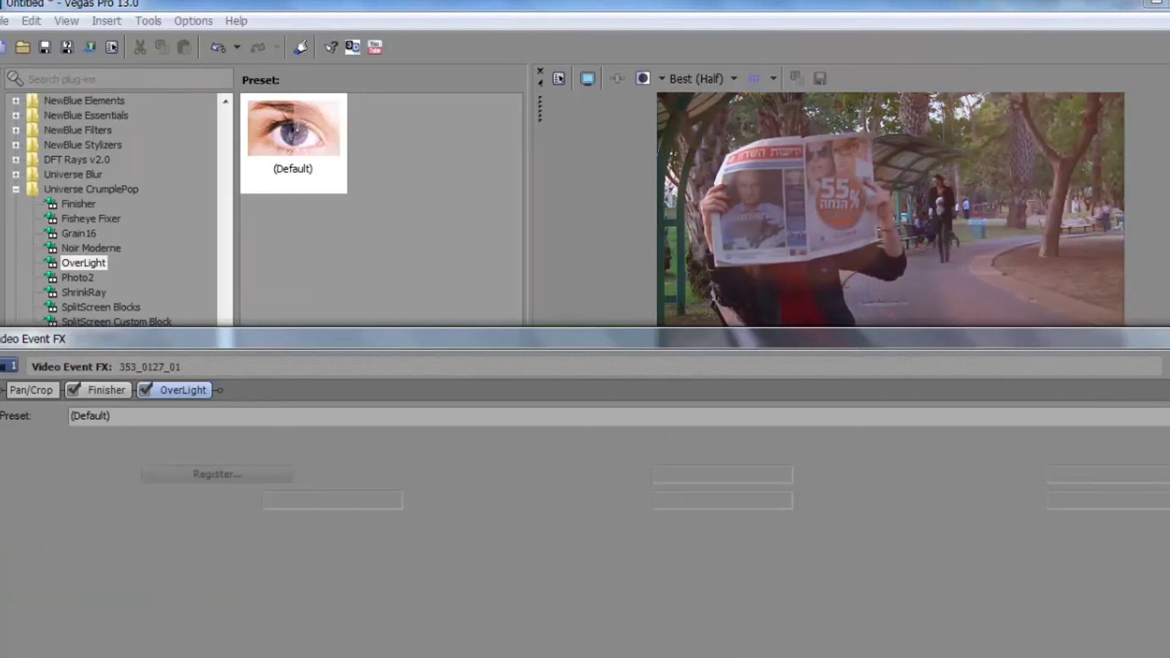
click(1160, 339)
click(87, 279)
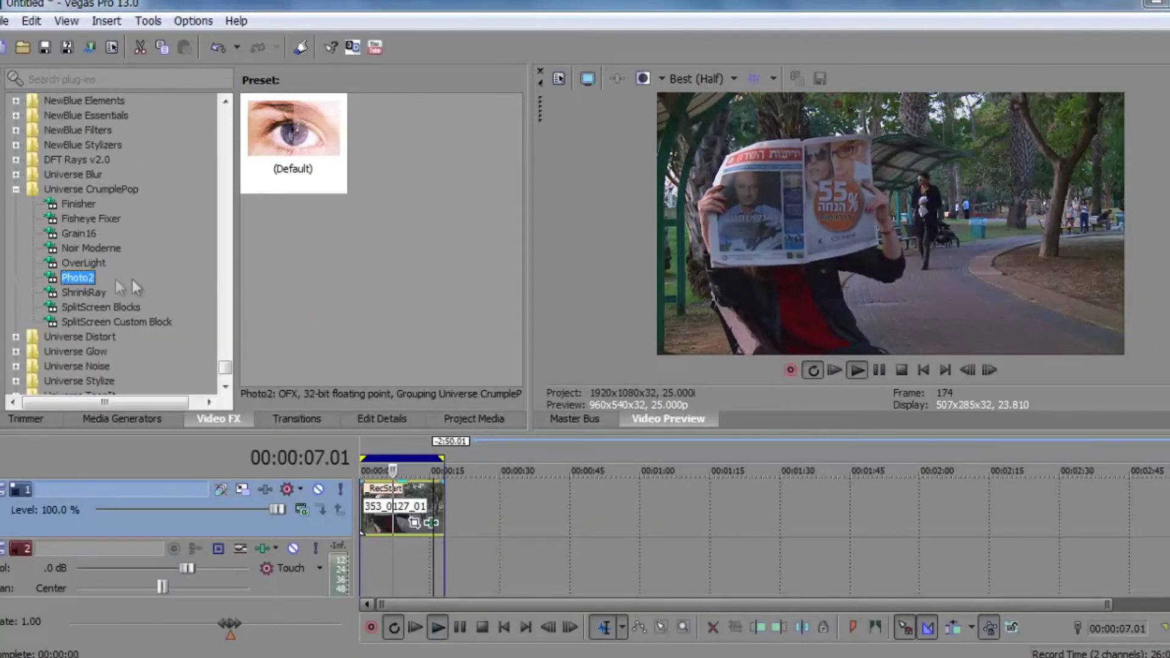
click(459, 628)
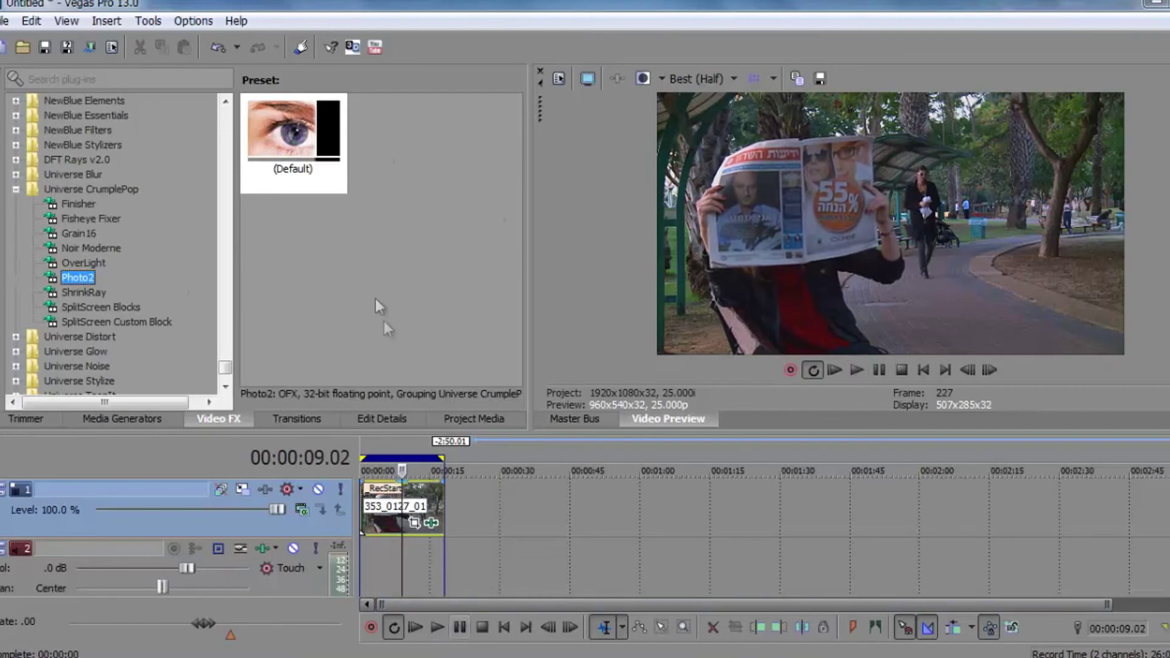
drag(293, 141, 406, 484)
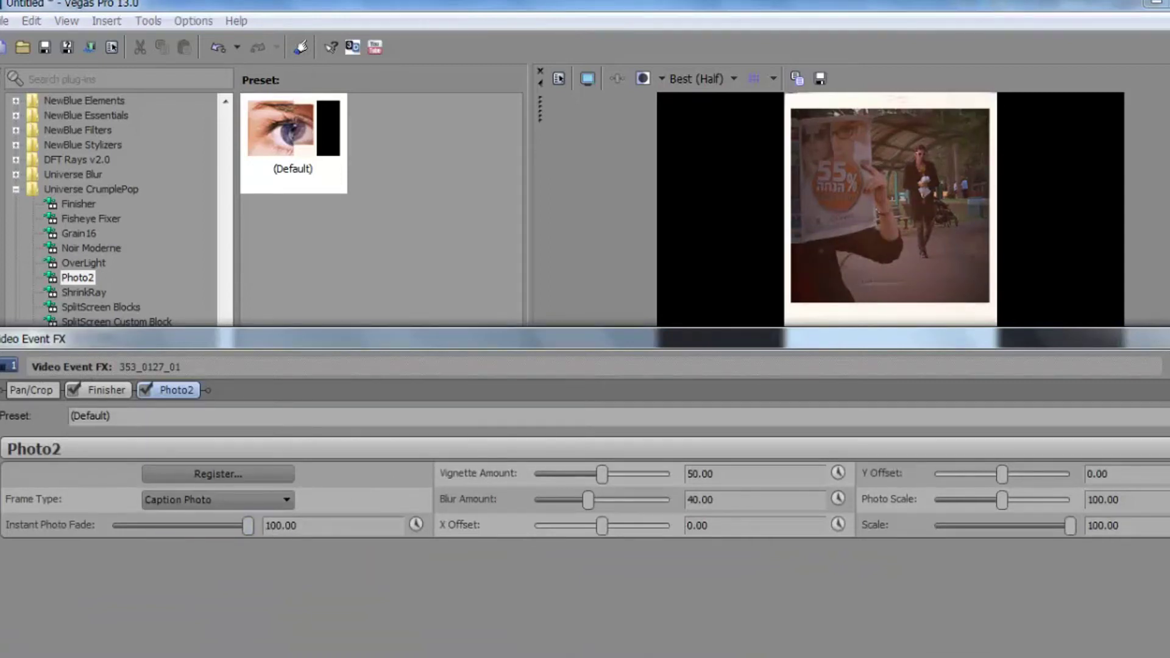
key(Escape)
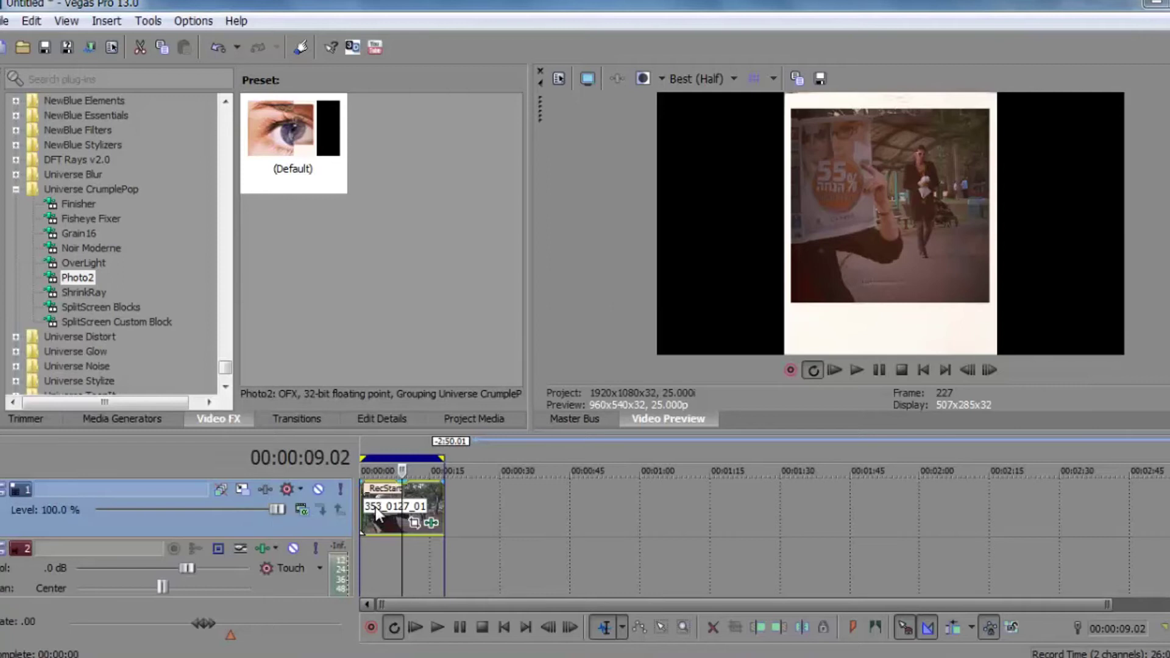
Delete the audio track, then preview the clip and jump to about 7 seconds
click(376, 511)
click(290, 580)
key(Delete)
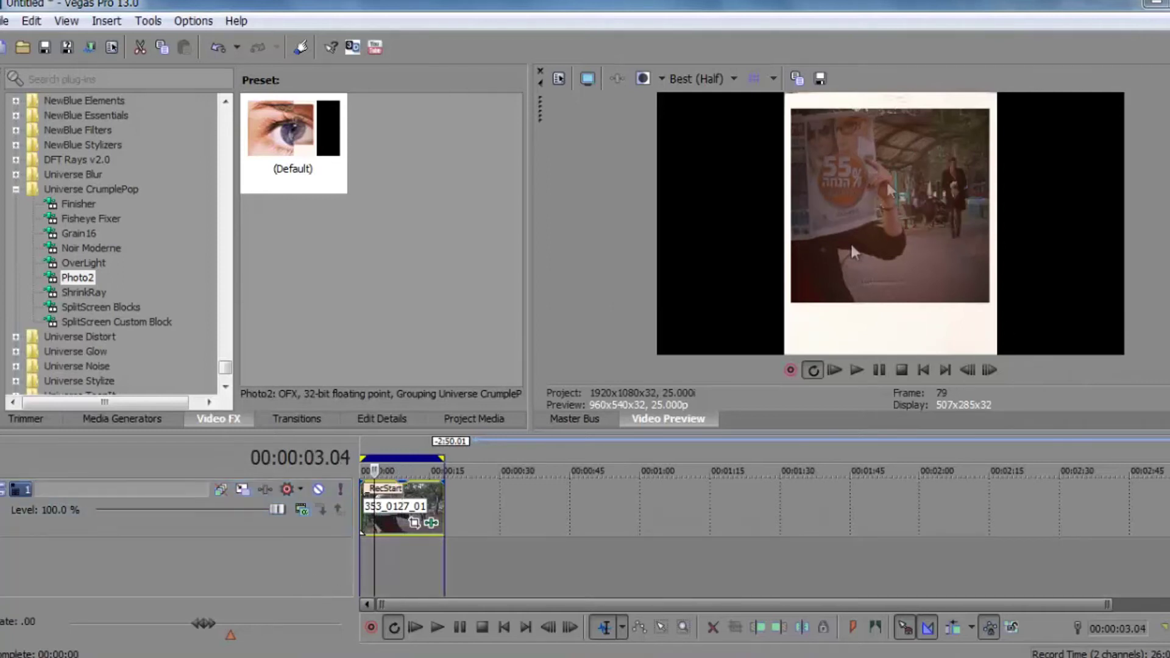
click(417, 630)
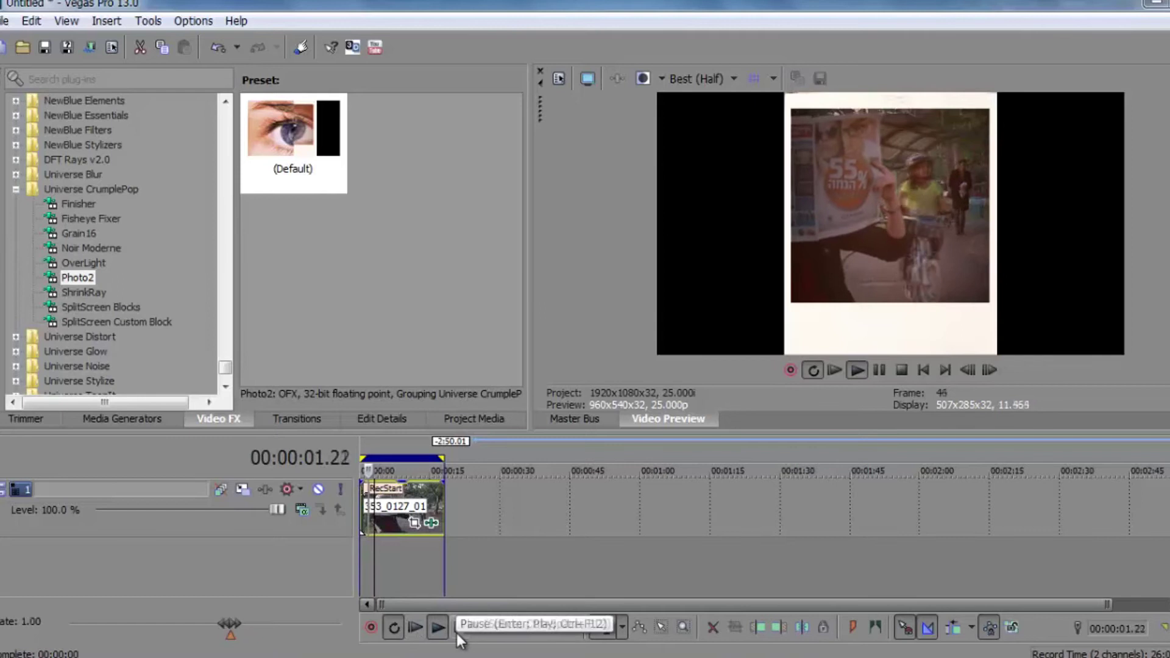
click(456, 633)
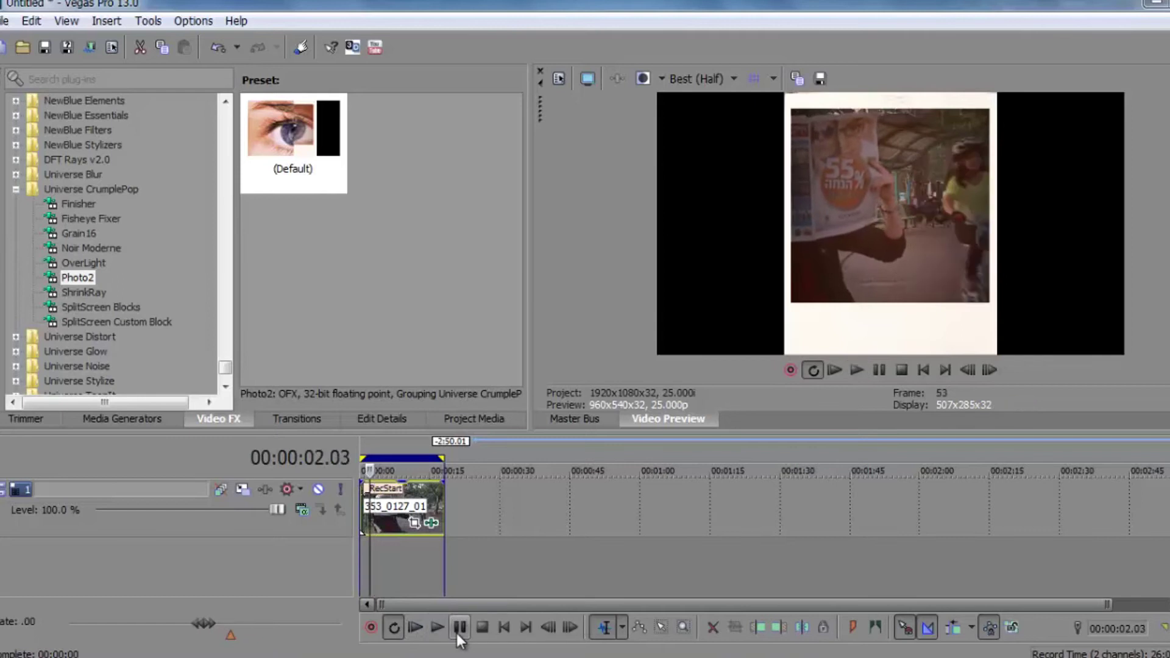
click(393, 511)
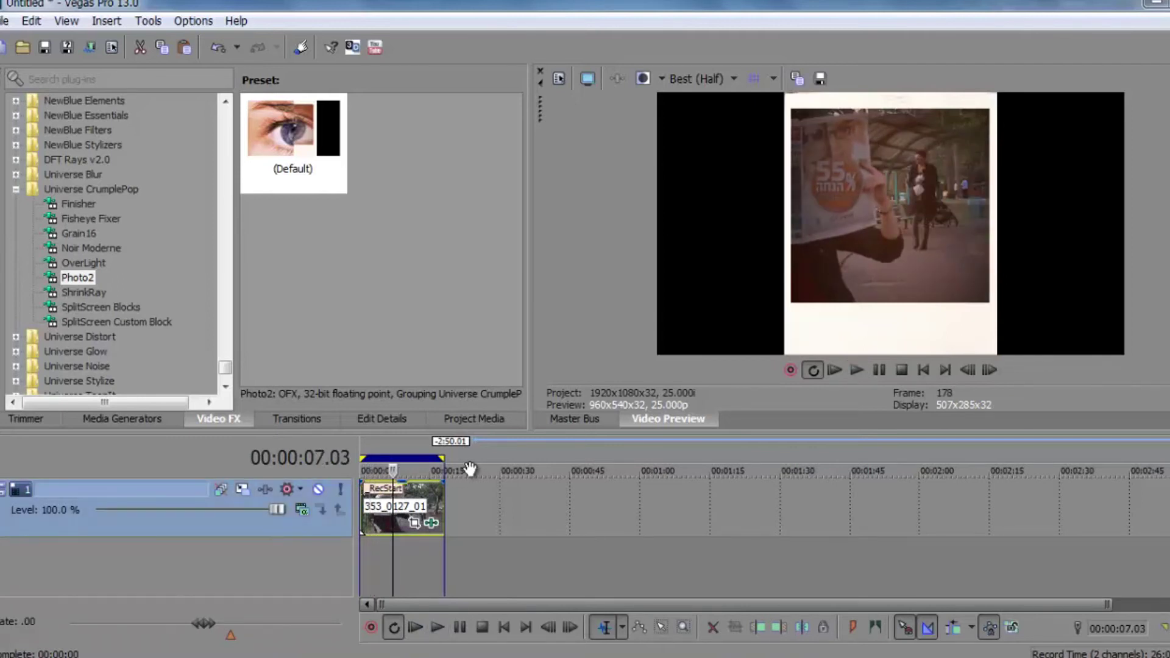
Move the second park clip onto a new track 2 starting at 00:00 and start playback
drag(470, 469, 388, 566)
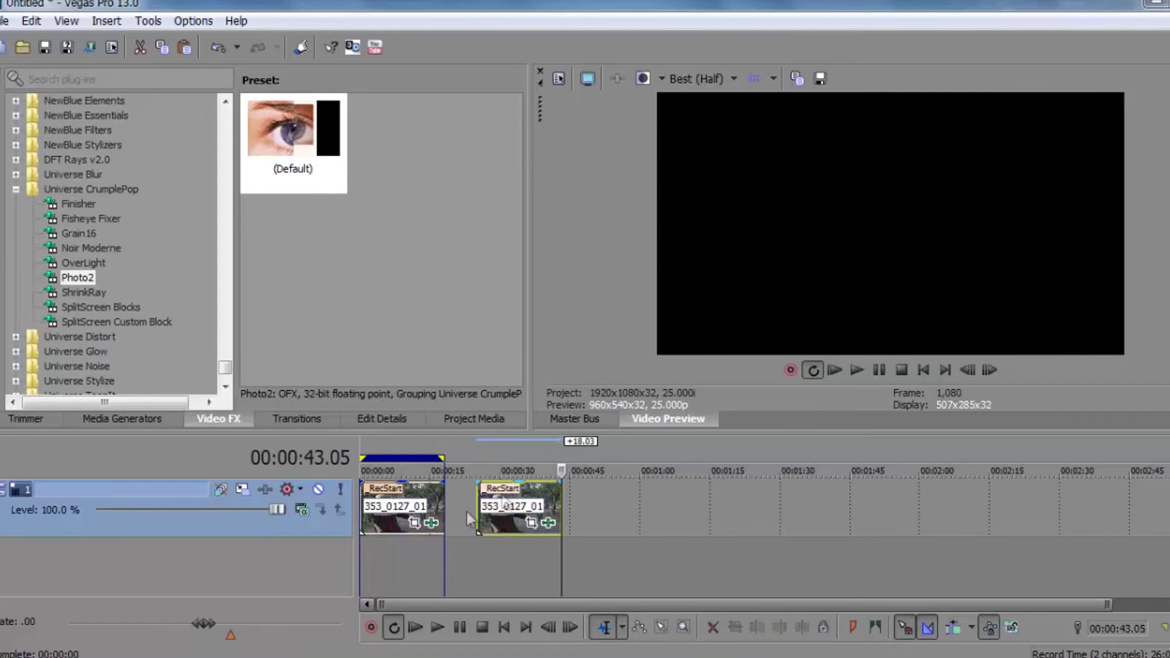
click(415, 628)
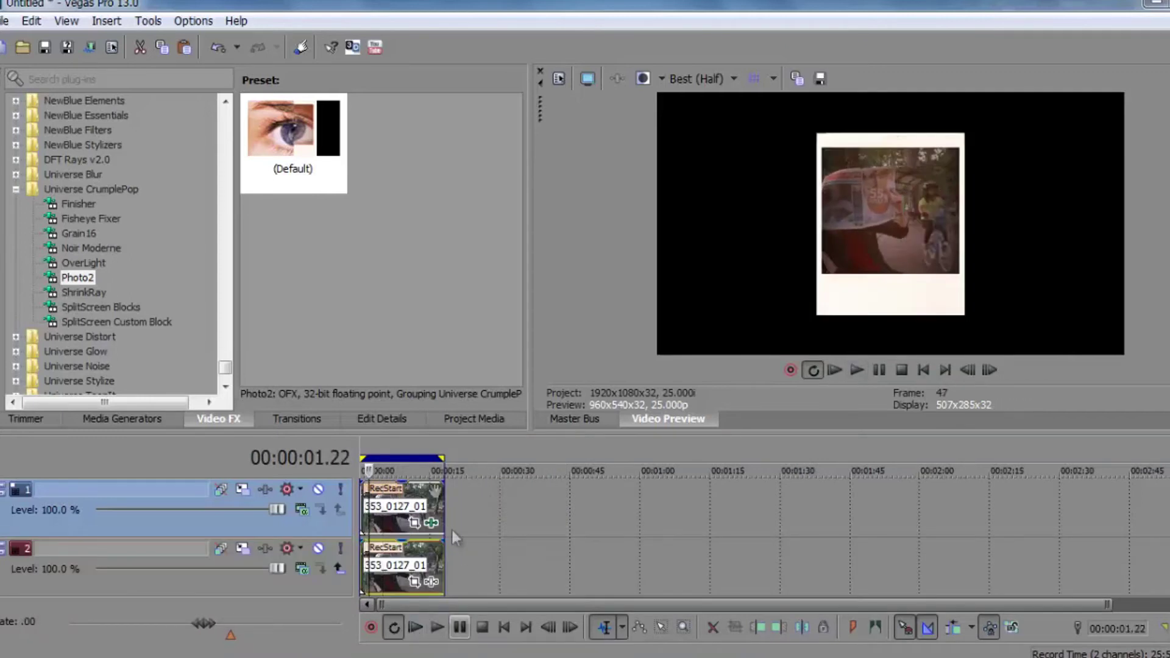
click(402, 453)
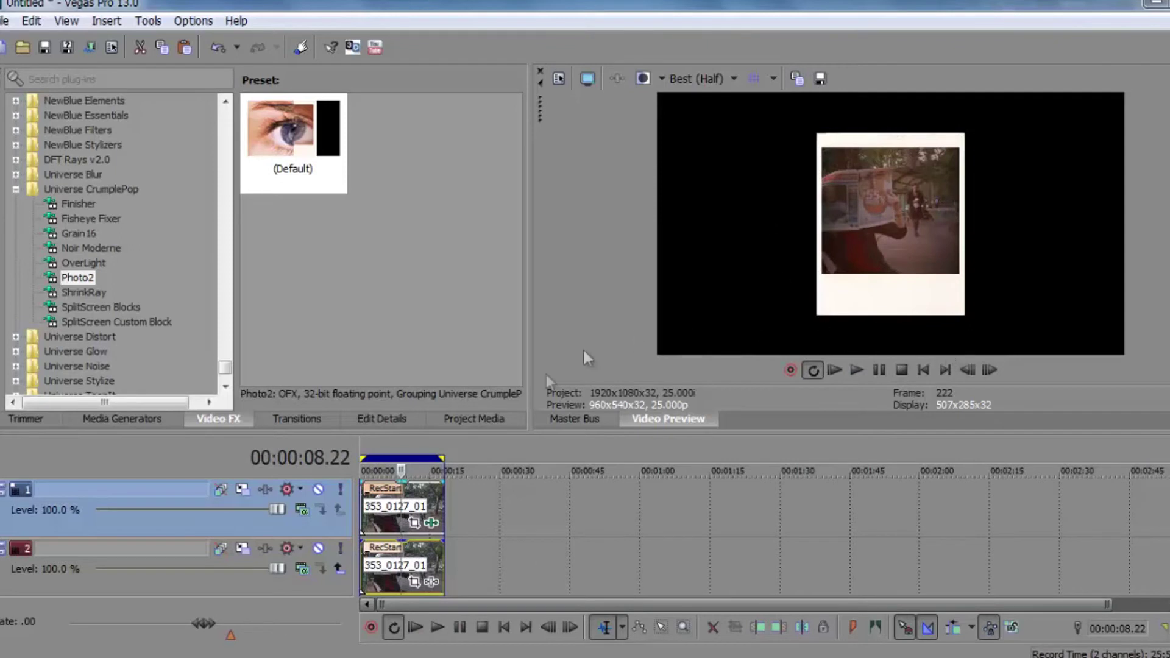
Check the top clip's Photo2 settings, then replay the project and pause at 11.04 seconds
click(433, 523)
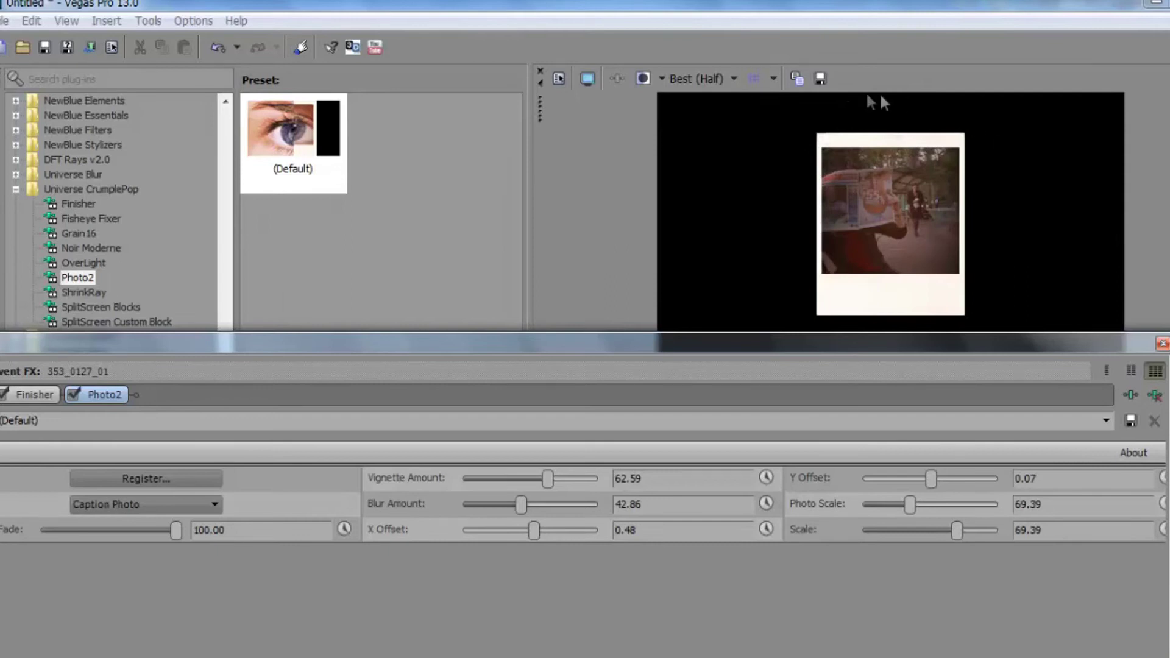
click(1162, 344)
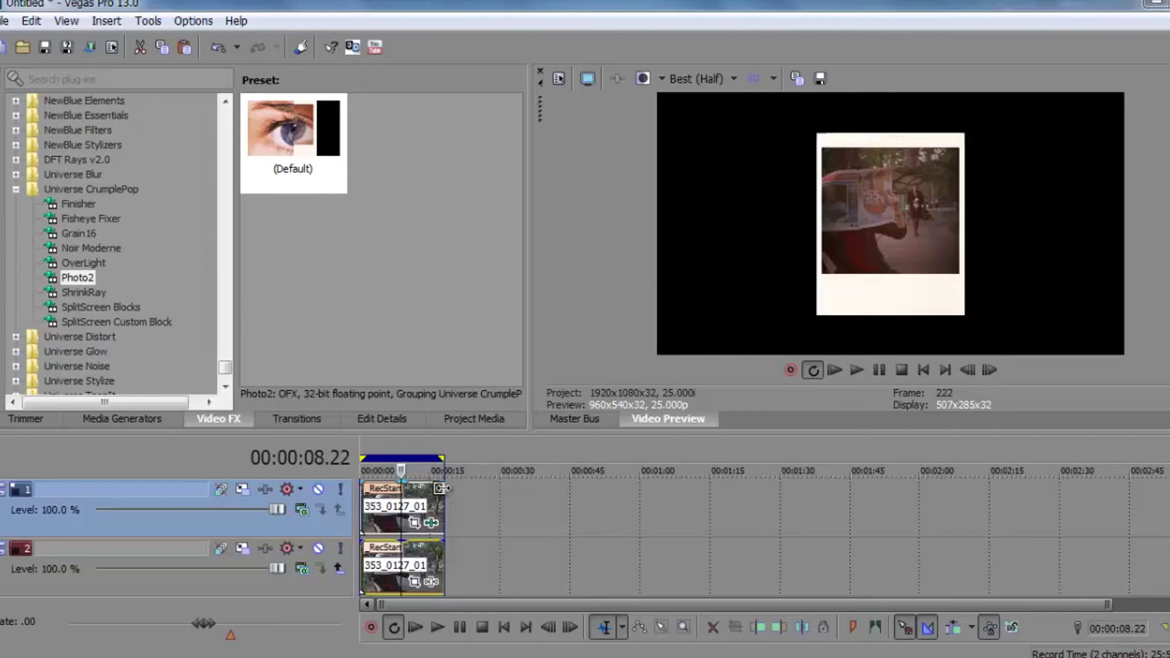
click(431, 522)
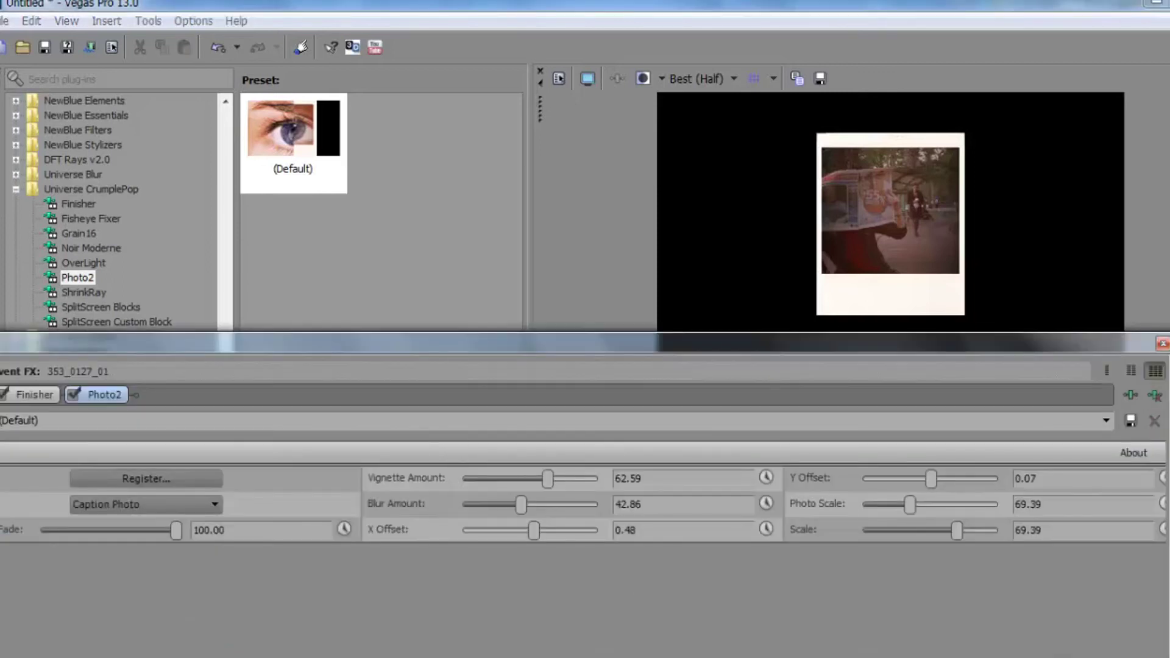
click(1162, 345)
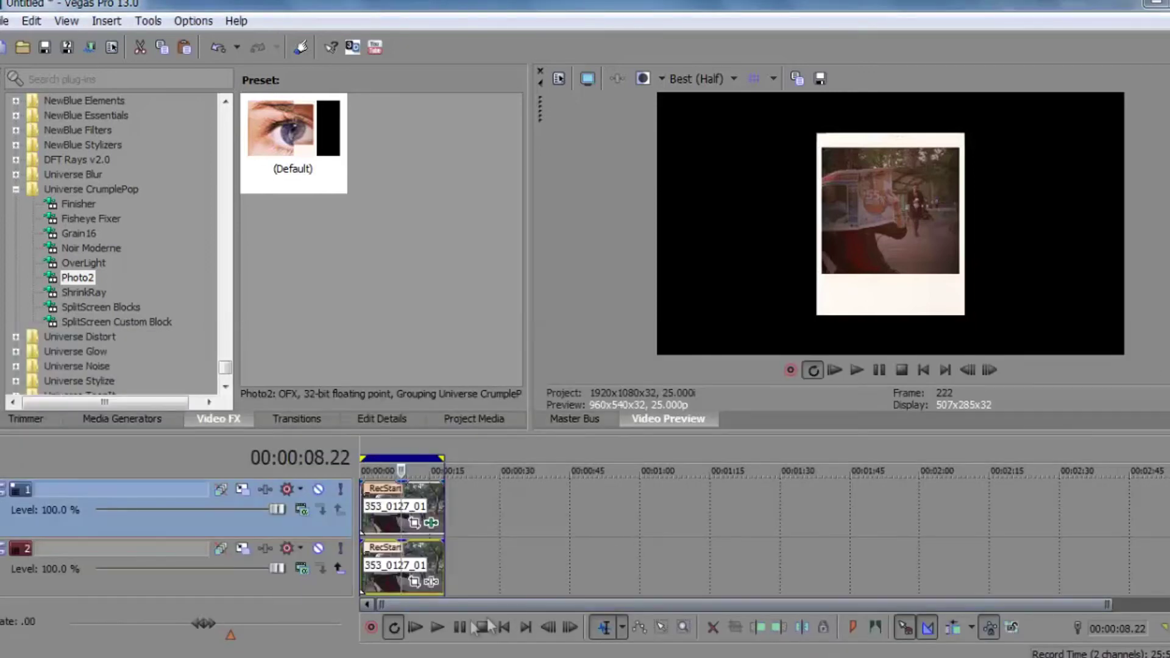
click(413, 627)
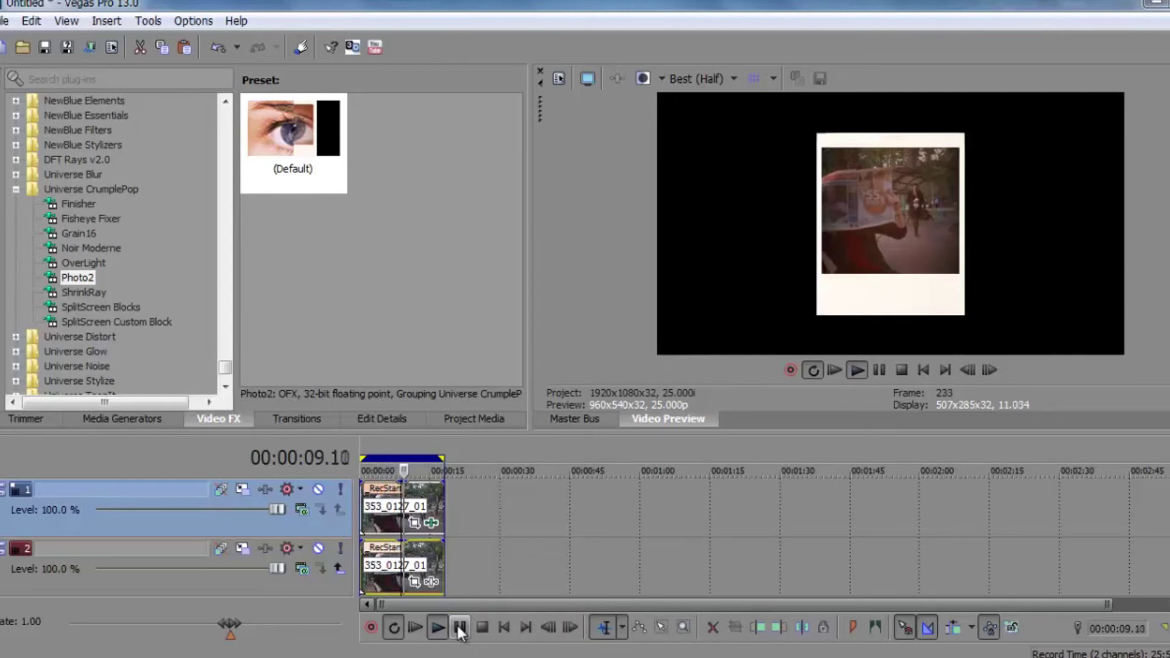
click(459, 629)
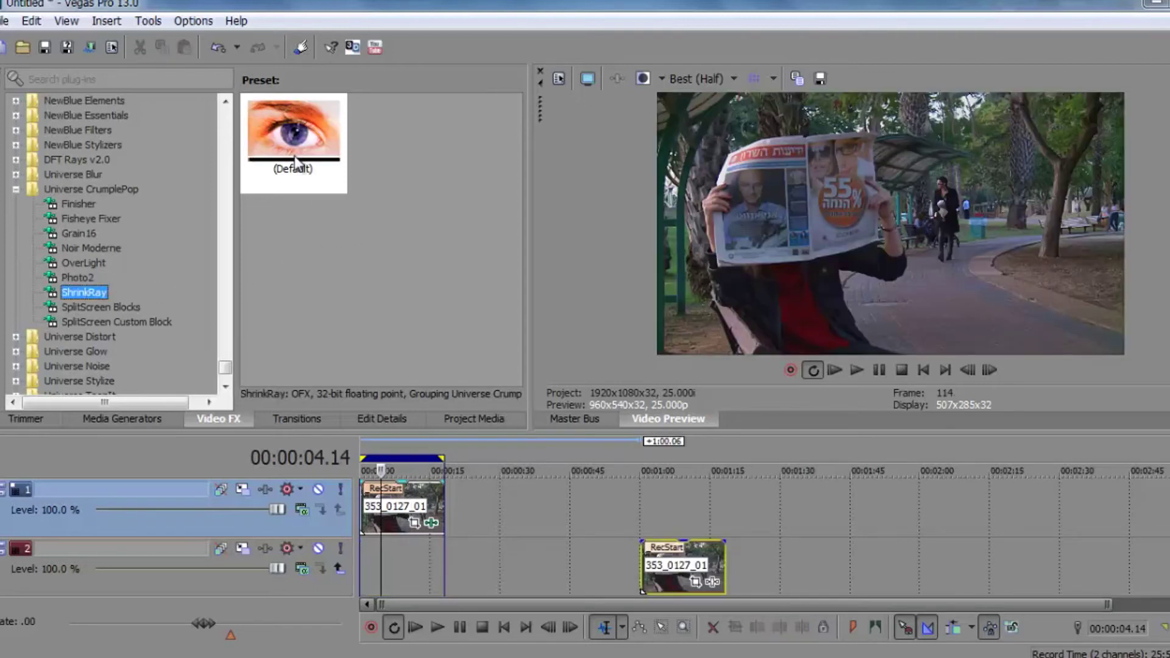
Apply ShrinkRay's Default preset to the top clip and float its Event FX window
mouse_move(293, 143)
mouse_down()
mouse_move(370, 477)
mouse_move(366, 507)
mouse_up()
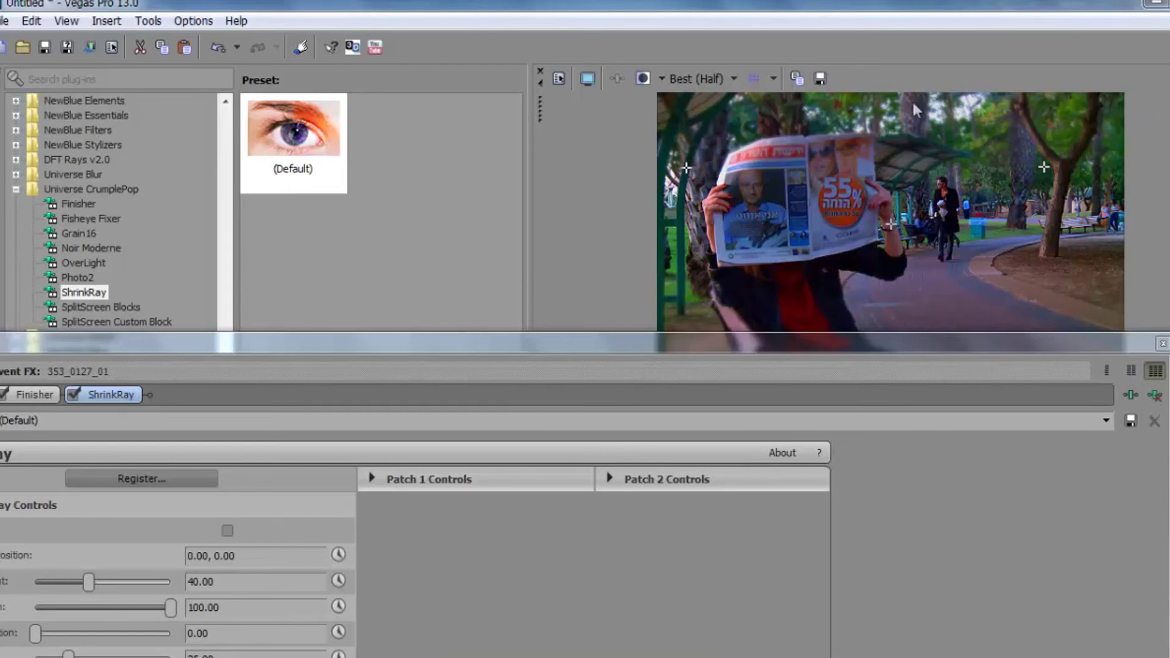
drag(433, 353, 832, 210)
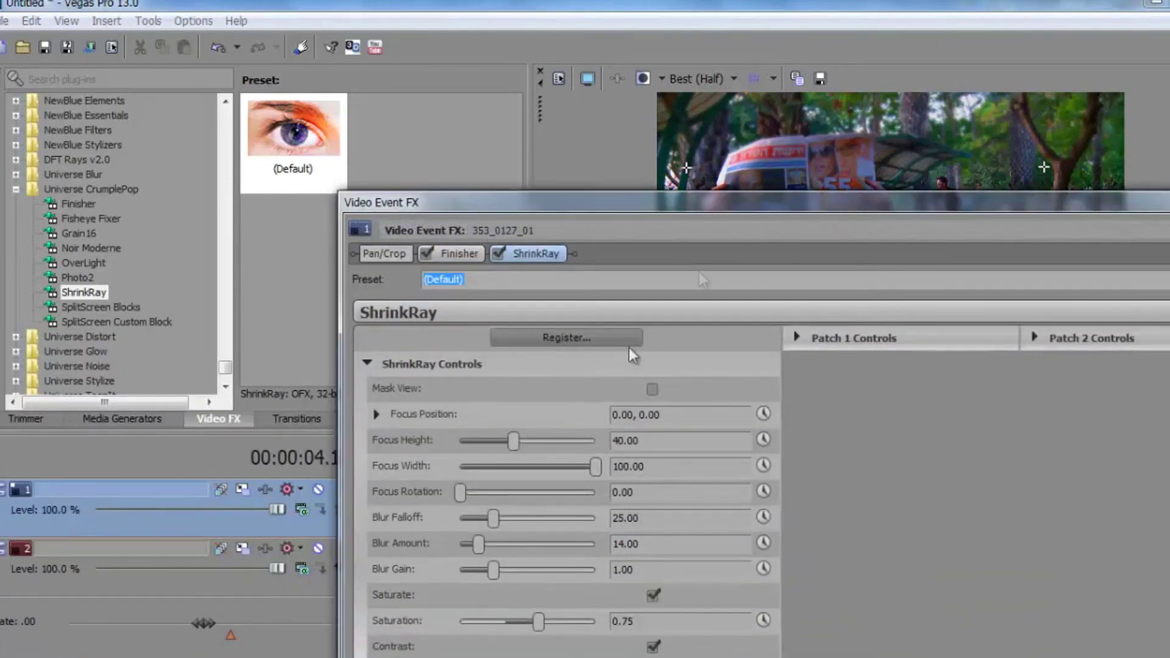
mouse_move(515, 440)
mouse_down()
mouse_move(552, 447)
mouse_move(495, 462)
mouse_up()
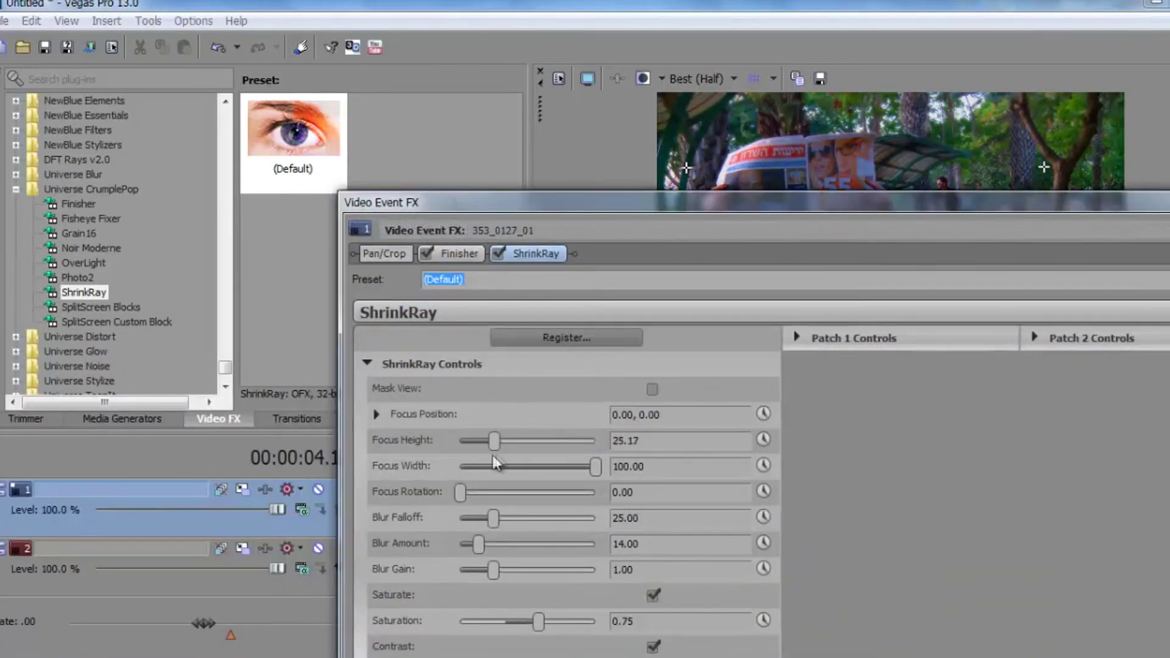
drag(778, 211, 531, 562)
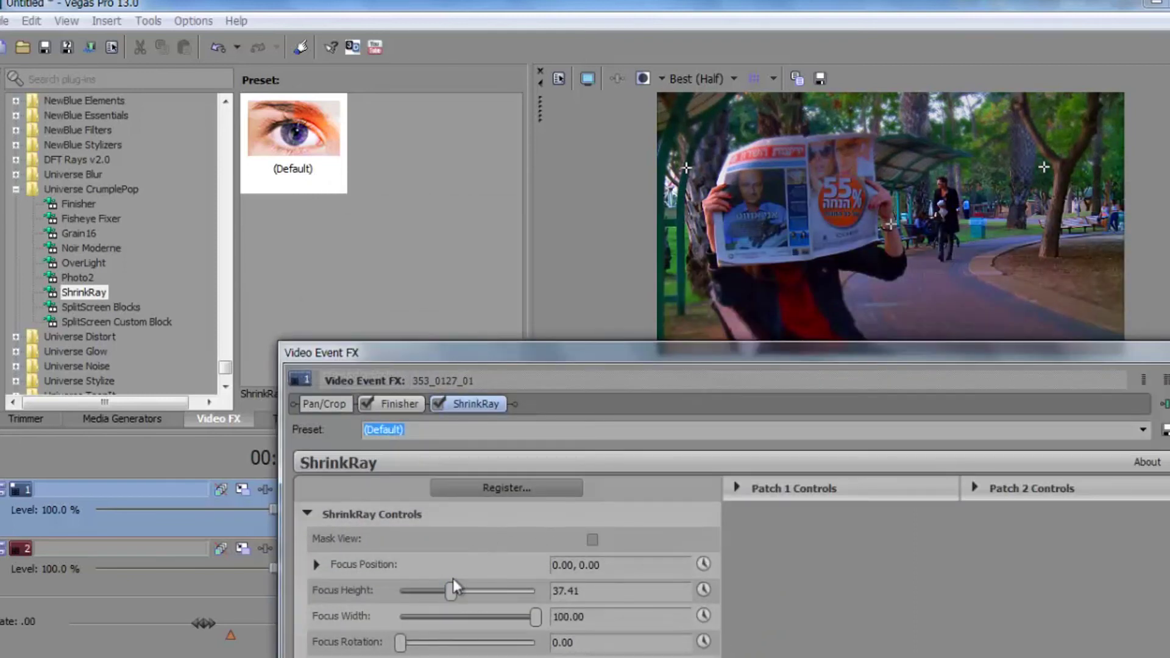
Set the ShrinkRay focus band to height 63.27, width 100 and rotation 180, using Mask View
mouse_move(448, 591)
mouse_down()
mouse_move(367, 598)
mouse_move(478, 578)
mouse_move(404, 593)
mouse_up()
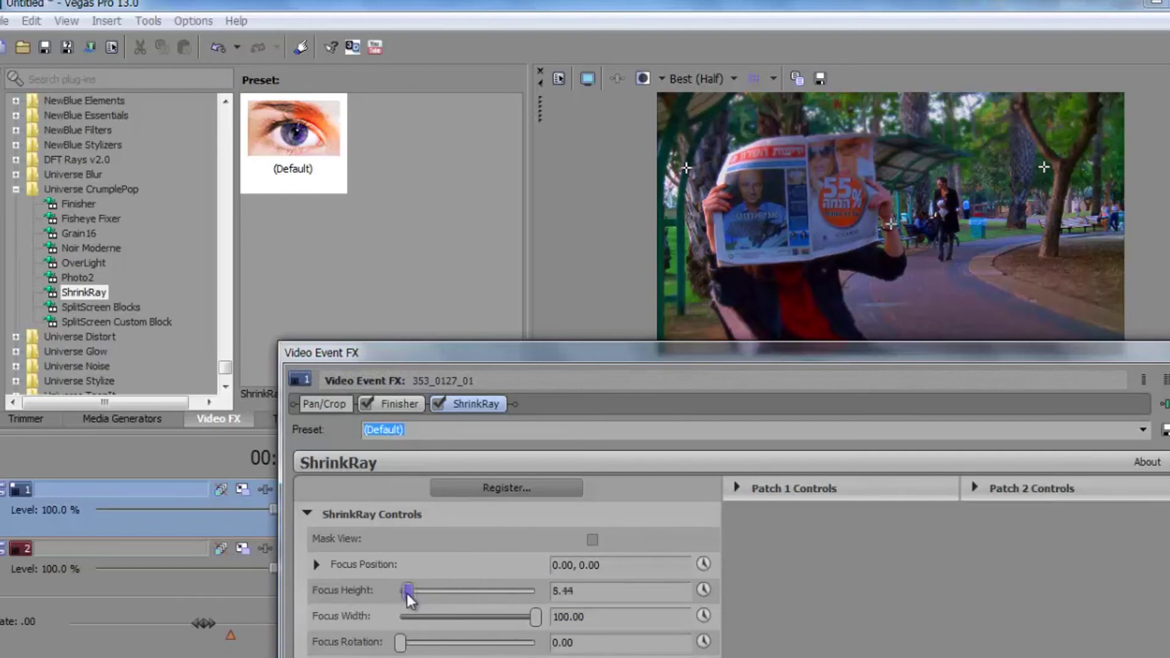
click(591, 541)
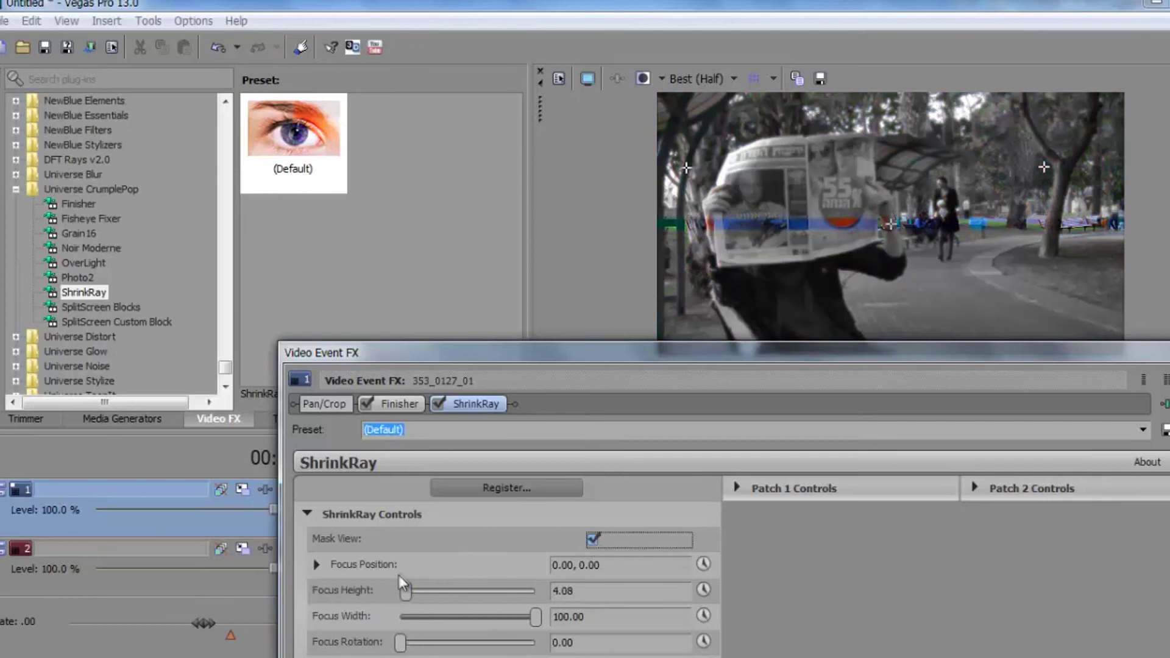
drag(406, 591, 488, 579)
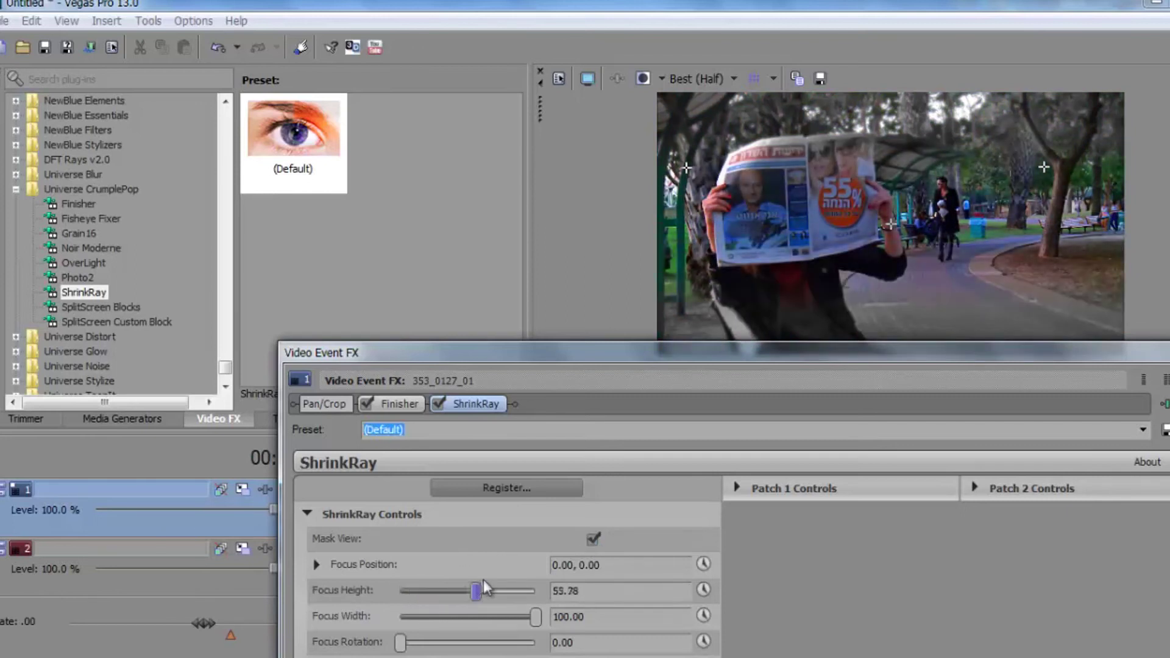
click(597, 541)
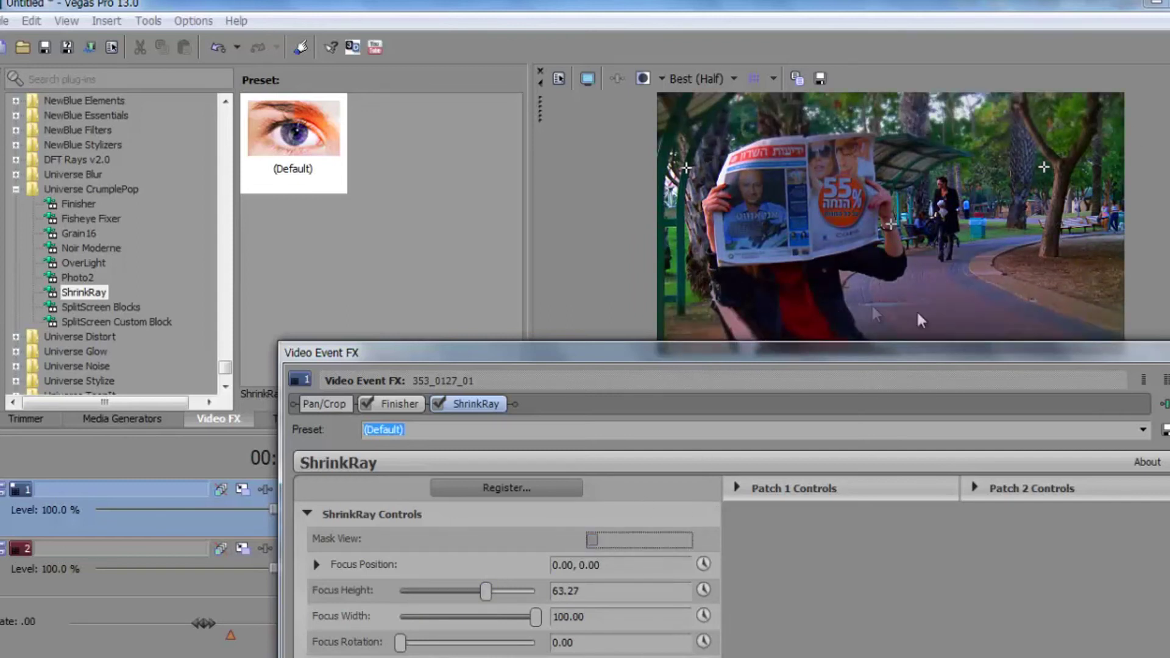
drag(535, 617, 439, 619)
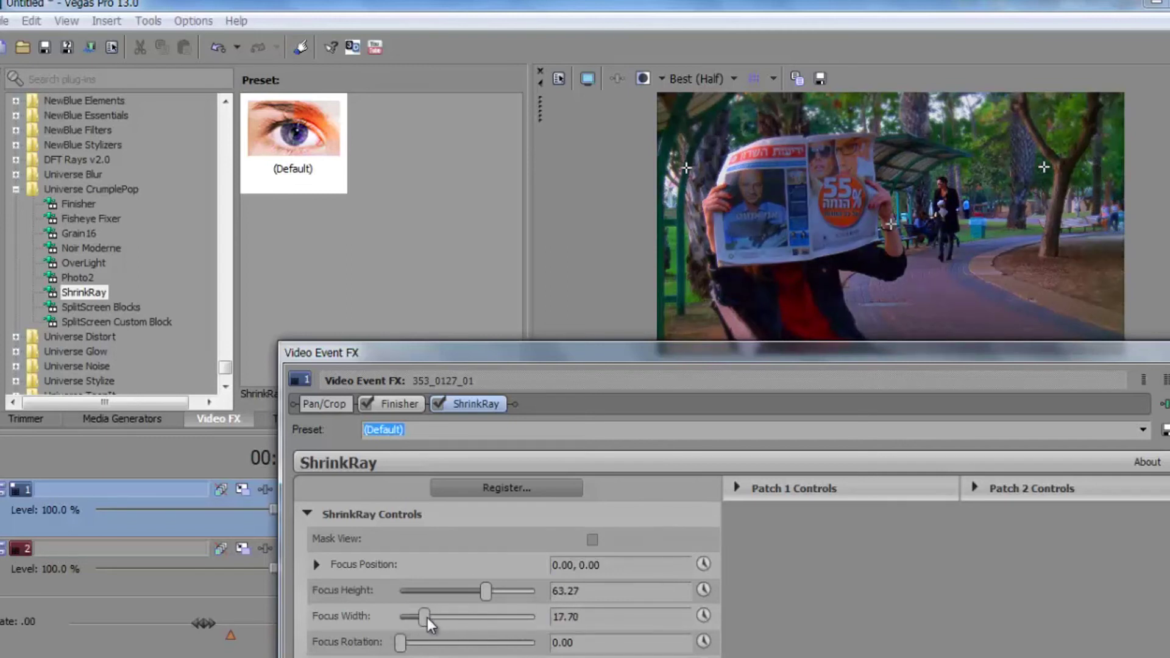
drag(436, 615, 551, 596)
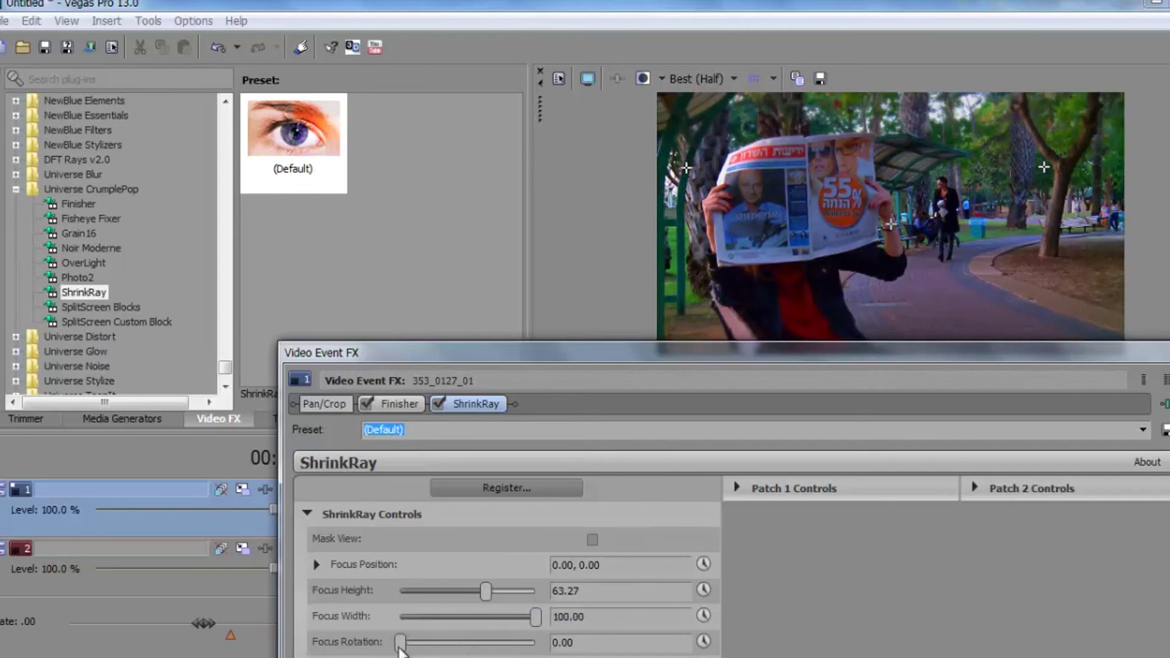
mouse_move(400, 642)
mouse_down()
mouse_move(471, 642)
mouse_move(413, 642)
mouse_up()
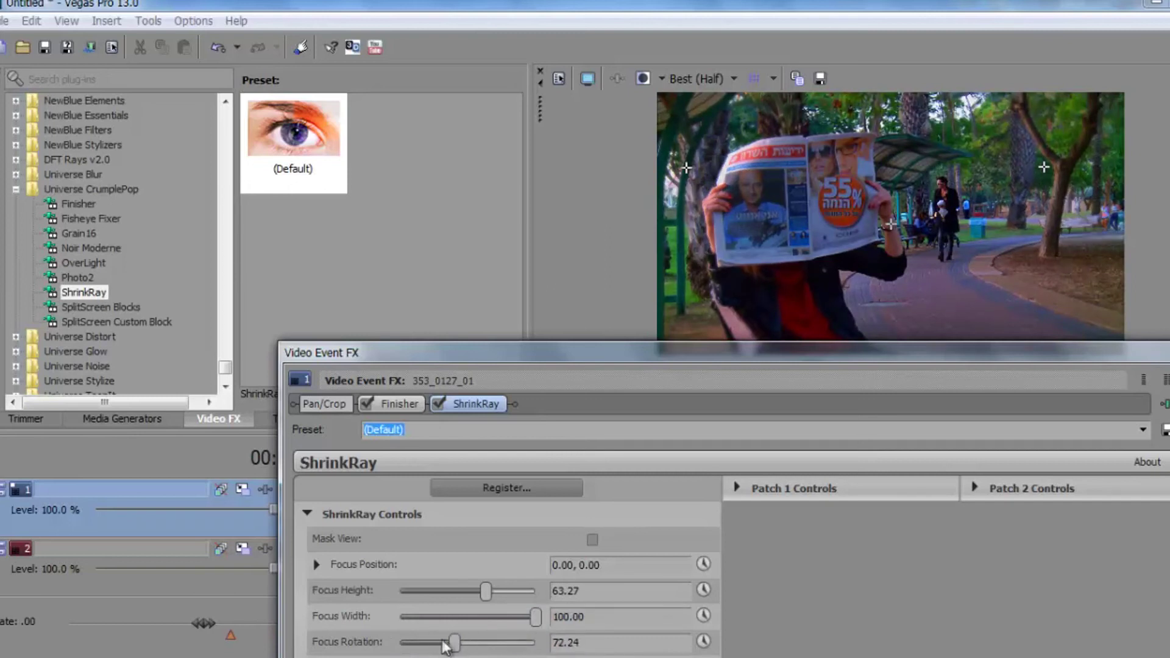
click(592, 540)
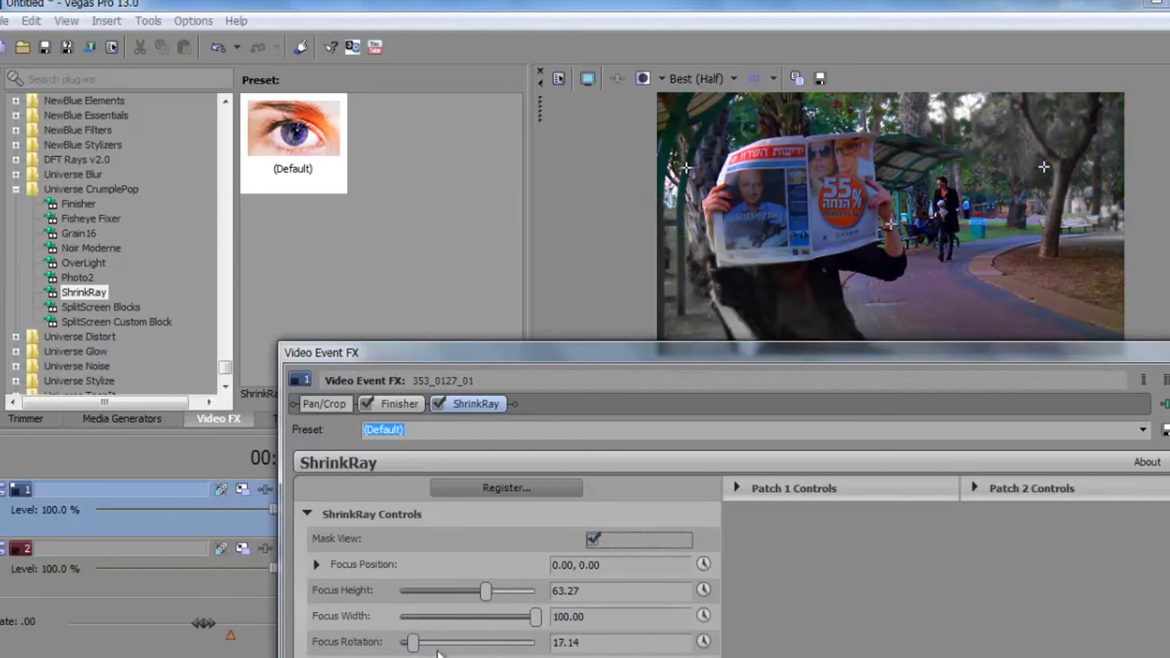
mouse_move(413, 643)
mouse_down()
mouse_move(512, 639)
mouse_move(466, 641)
mouse_move(547, 625)
mouse_up()
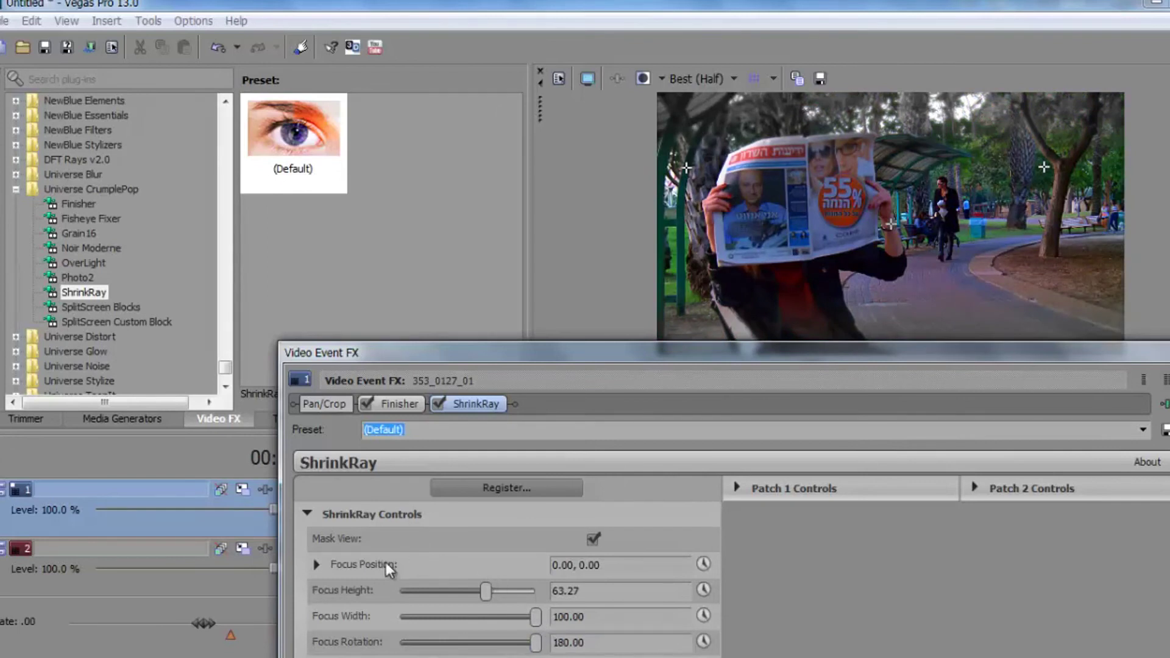
click(601, 544)
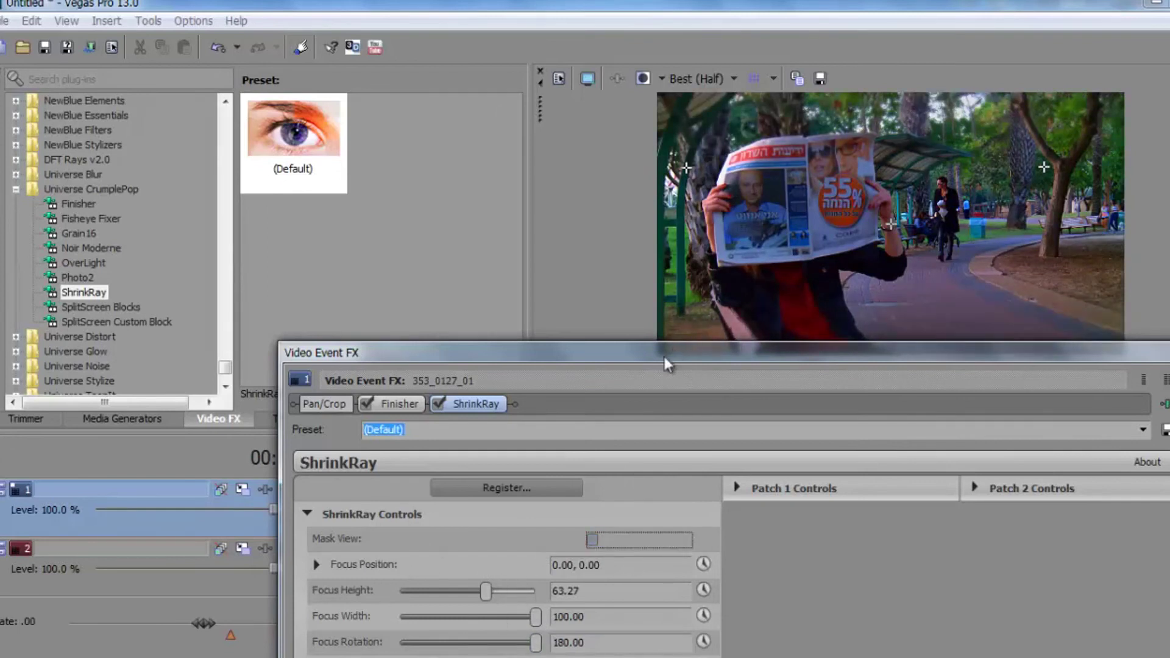
Set ShrinkRay blur falloff to 23.13 and blur amount to 21.77
drag(664, 358, 664, 287)
mouse_move(439, 597)
mouse_down()
mouse_move(604, 578)
mouse_move(470, 609)
mouse_up()
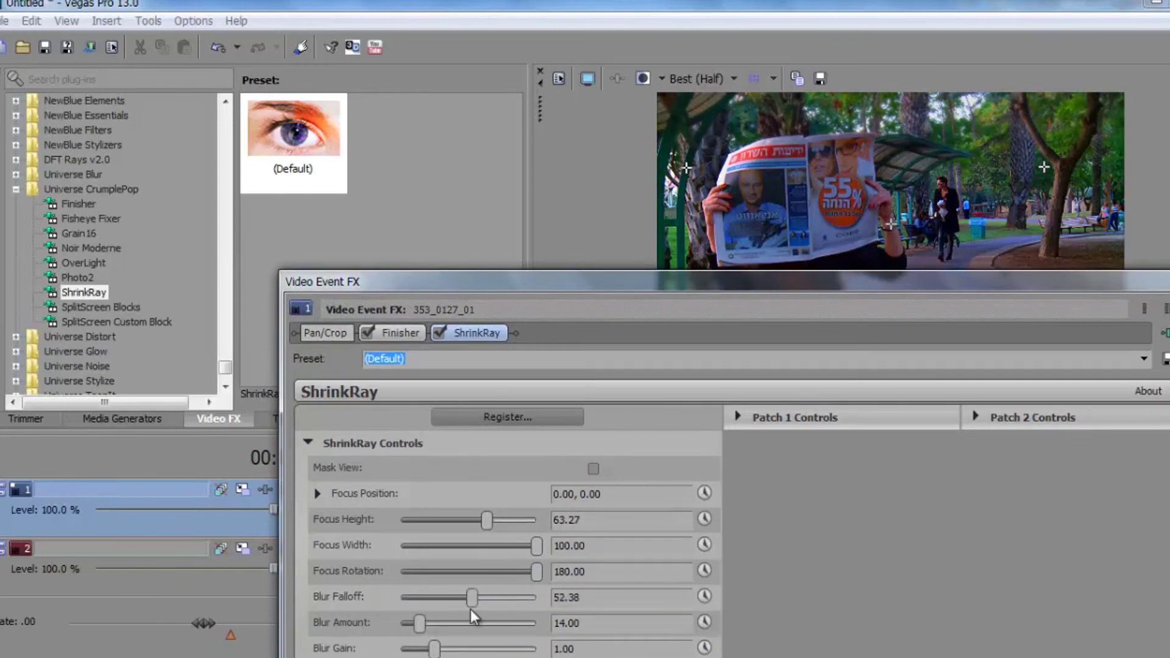
mouse_move(420, 623)
mouse_down()
mouse_move(470, 620)
mouse_move(432, 628)
mouse_up()
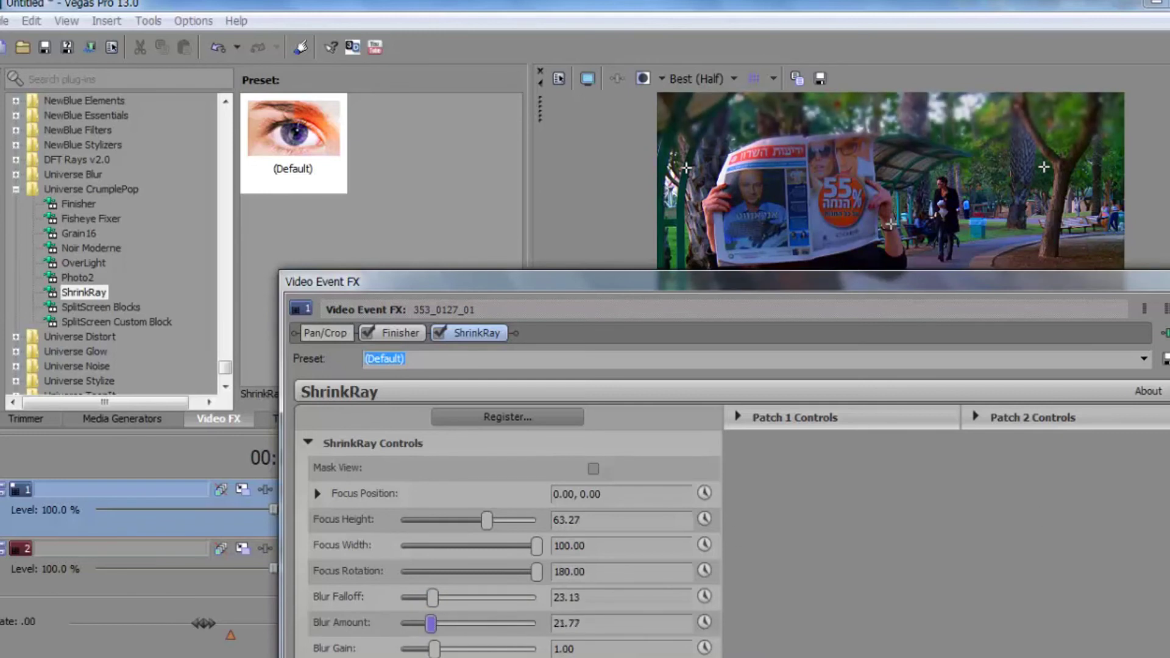
mouse_move(1042, 287)
mouse_down()
mouse_move(1029, 108)
mouse_move(869, 79)
mouse_up()
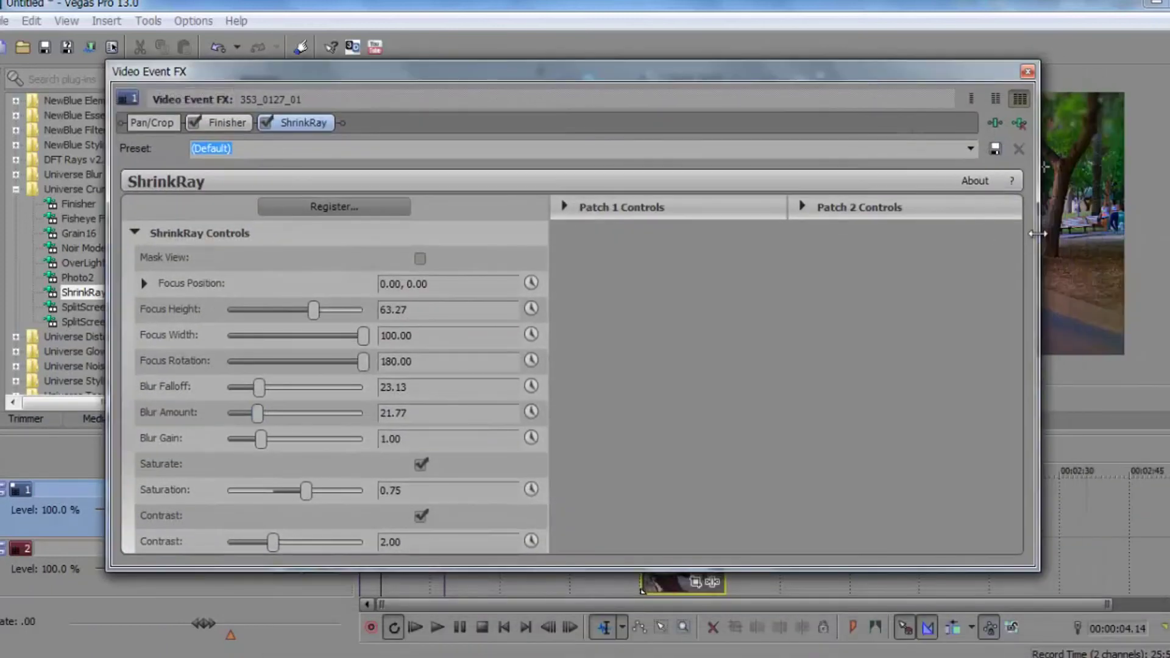
Narrow the Event FX window, then set ShrinkRay saturation to 0.61 and contrast to 1.18
drag(1012, 235, 490, 416)
scroll(316, 504, down, 1)
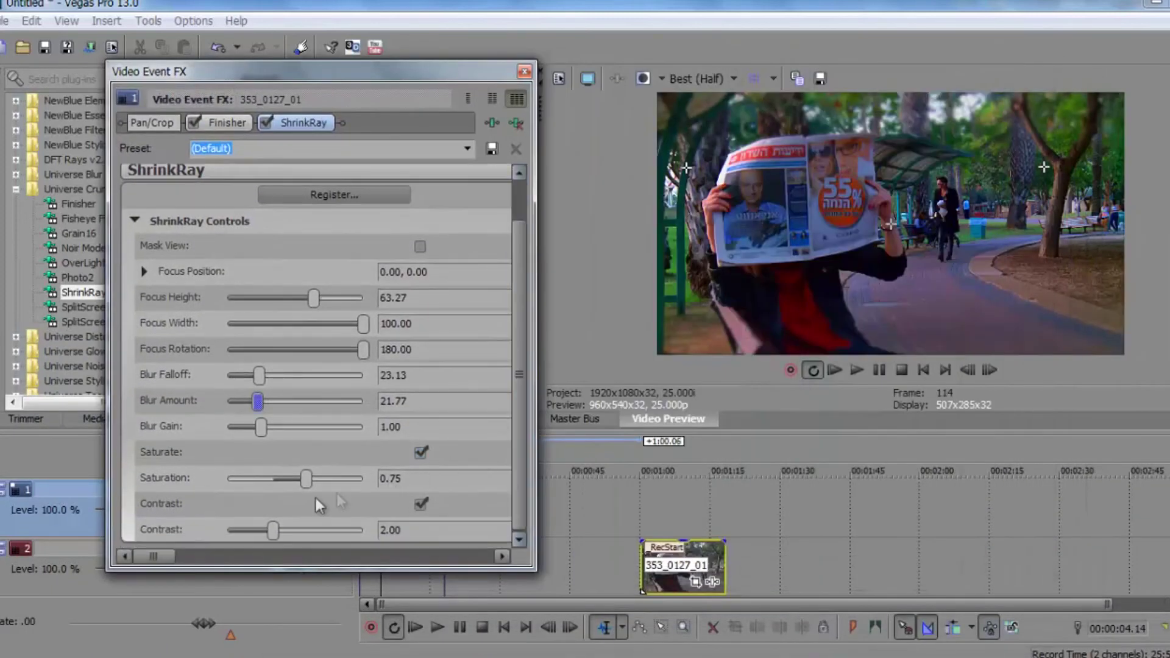
mouse_move(303, 480)
mouse_down()
mouse_move(240, 482)
mouse_move(284, 490)
mouse_move(423, 462)
mouse_up()
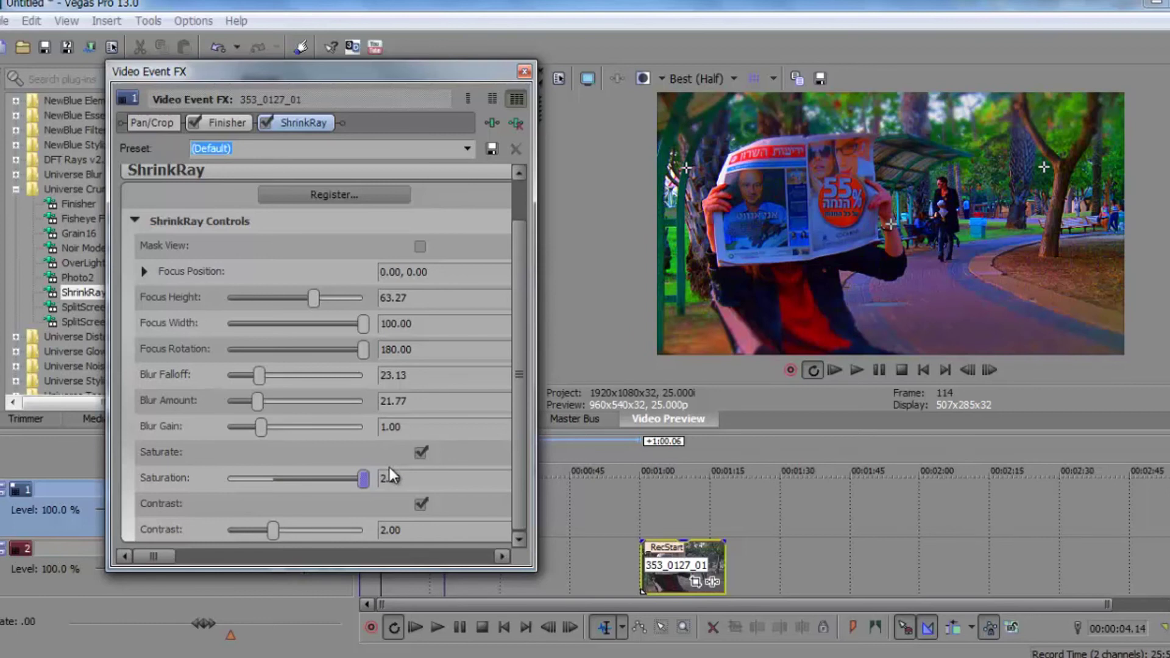
mouse_move(362, 476)
mouse_down()
mouse_move(273, 497)
mouse_move(297, 497)
mouse_up()
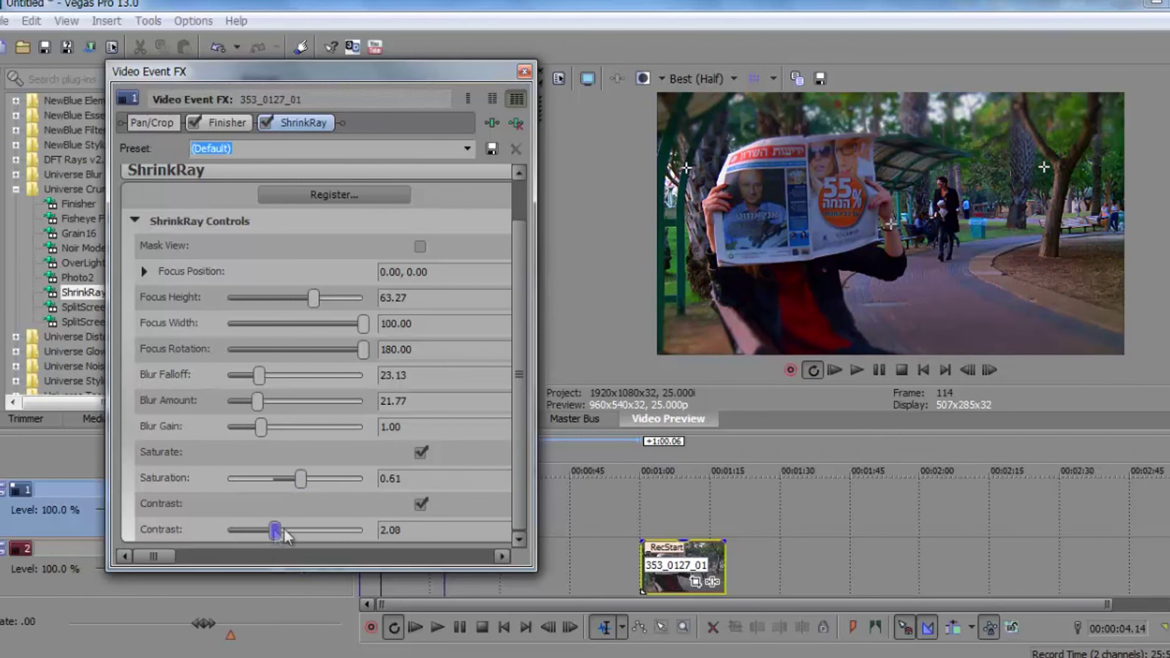
drag(284, 532, 256, 531)
Remove ShrinkRay from the clip, close its effects window, and preview SplitScreen Blocks
click(515, 123)
click(525, 72)
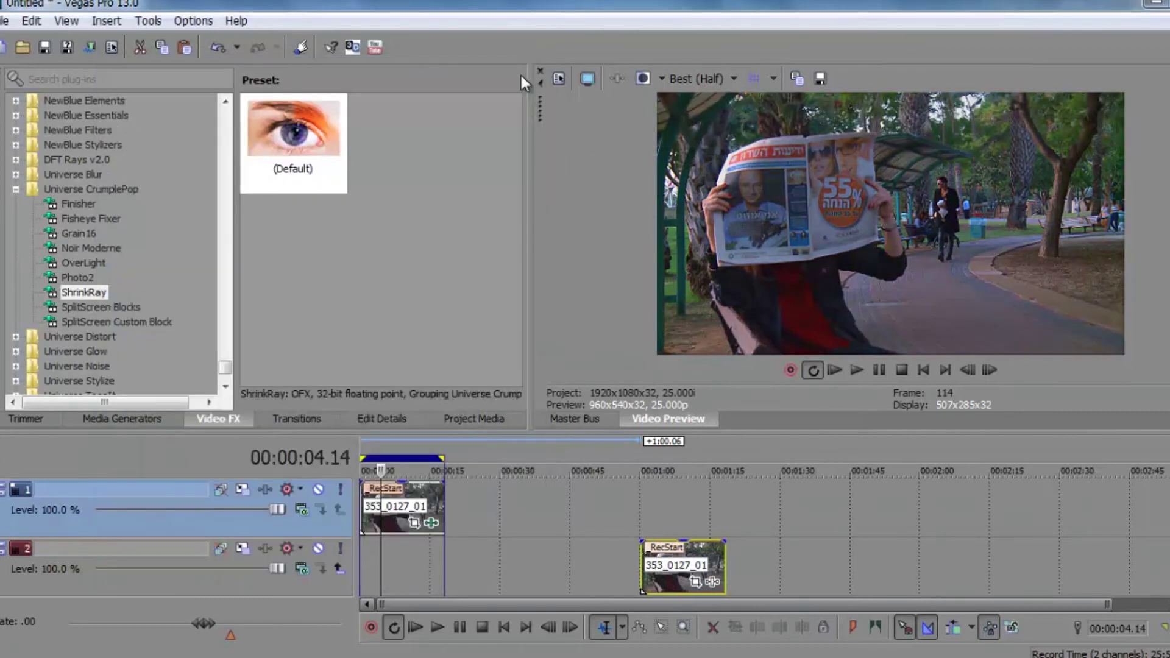
click(127, 306)
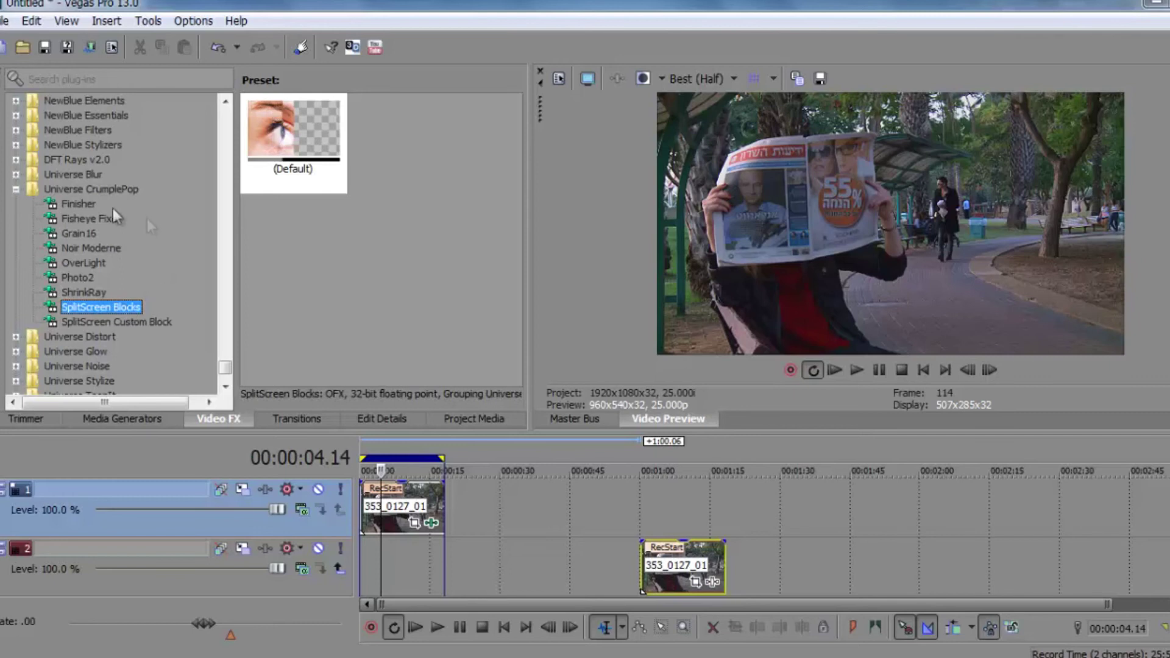
click(13, 190)
Browse the Universe groups, choose VHS under Universe Stylize and drag its Default preset to the clip
click(16, 175)
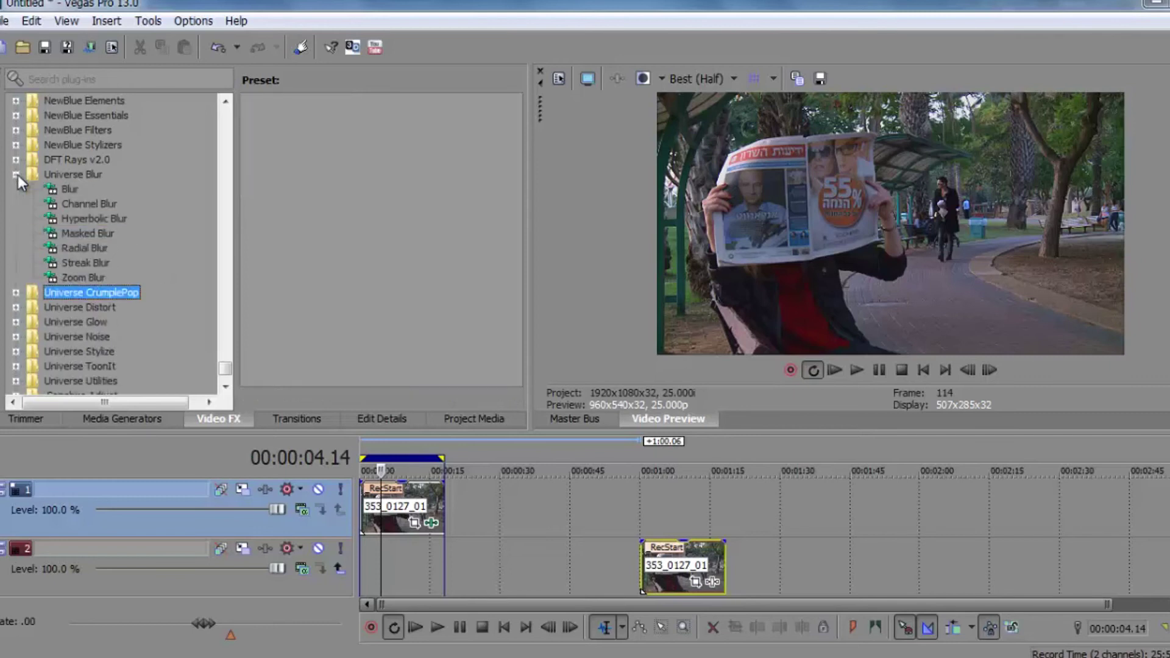
click(17, 174)
click(16, 218)
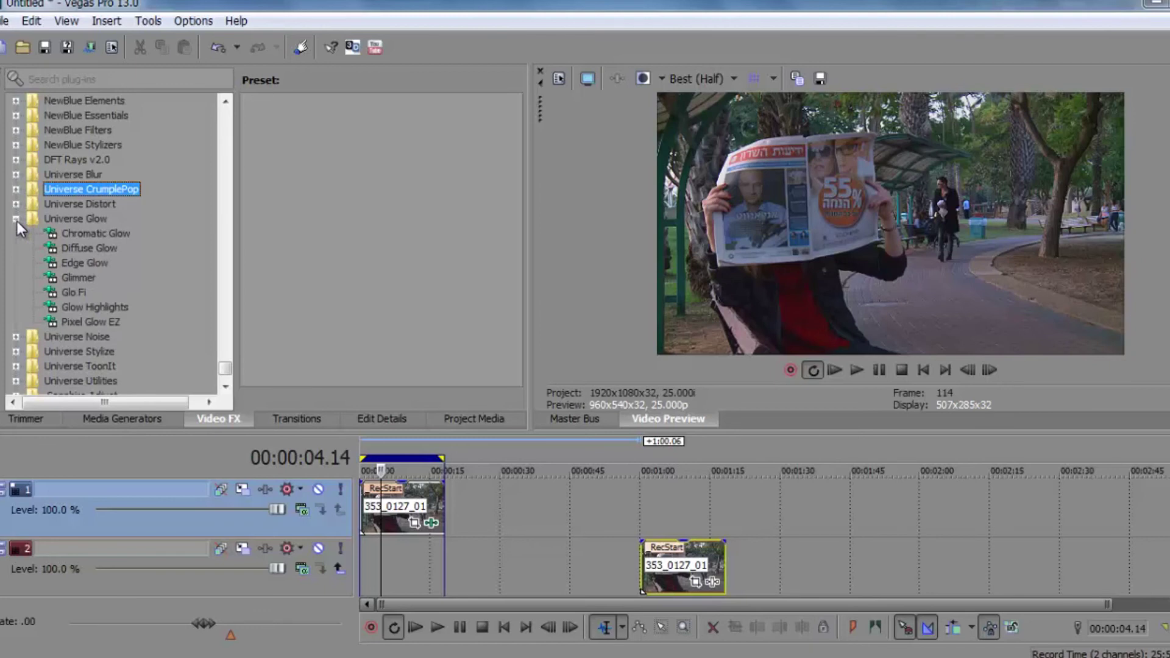
click(16, 218)
click(16, 248)
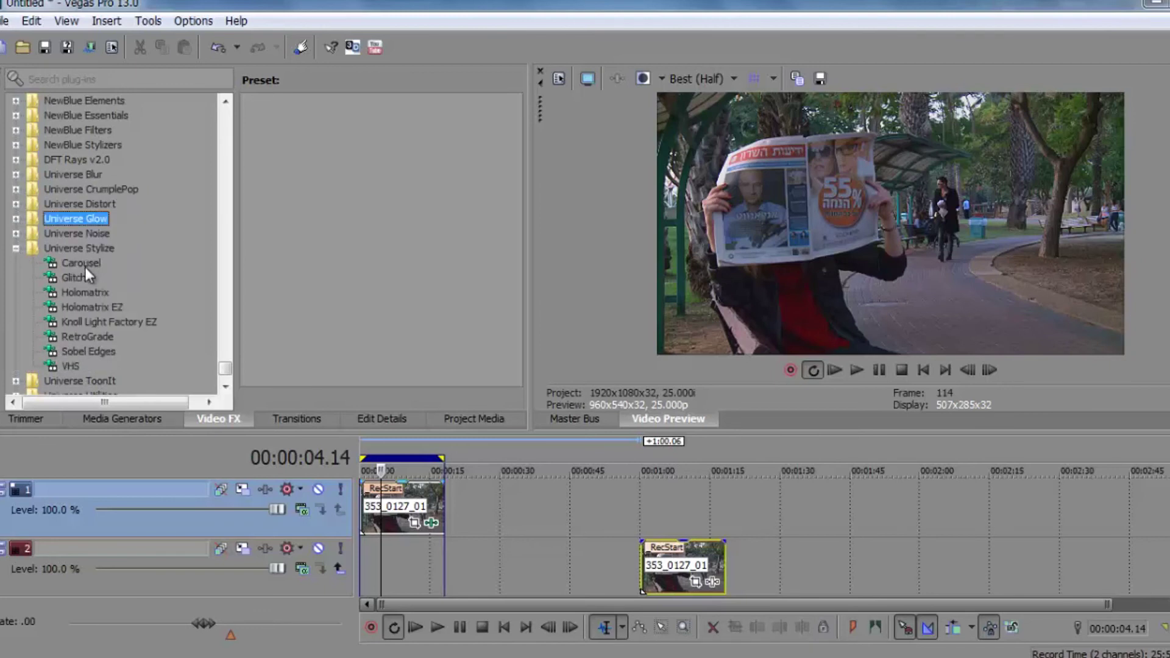
click(86, 268)
click(77, 365)
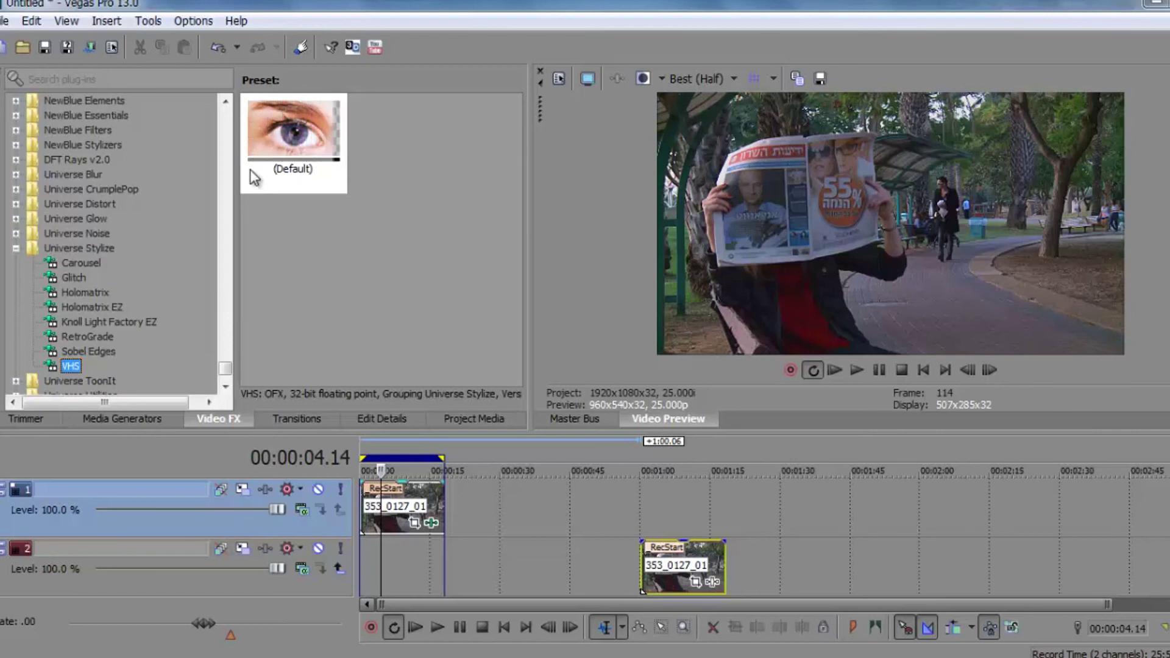
drag(254, 179, 409, 503)
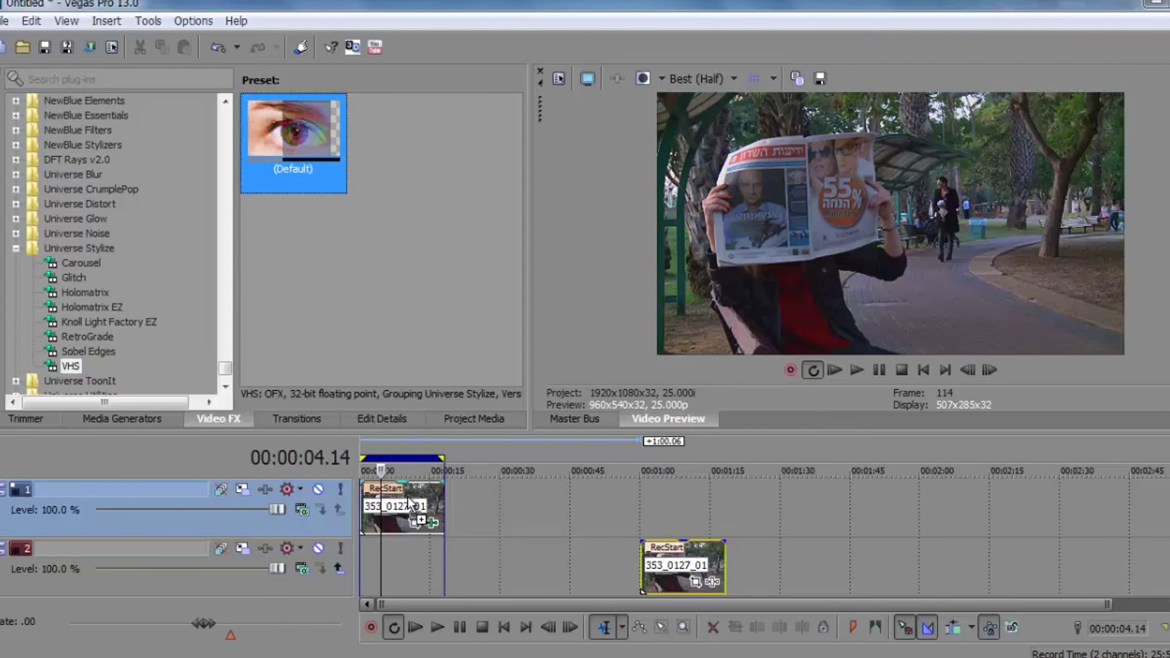
Drop the VHS preset on the track 1 clip, play it, and try S-VHS and Beta tape styles
drag(407, 504, 408, 503)
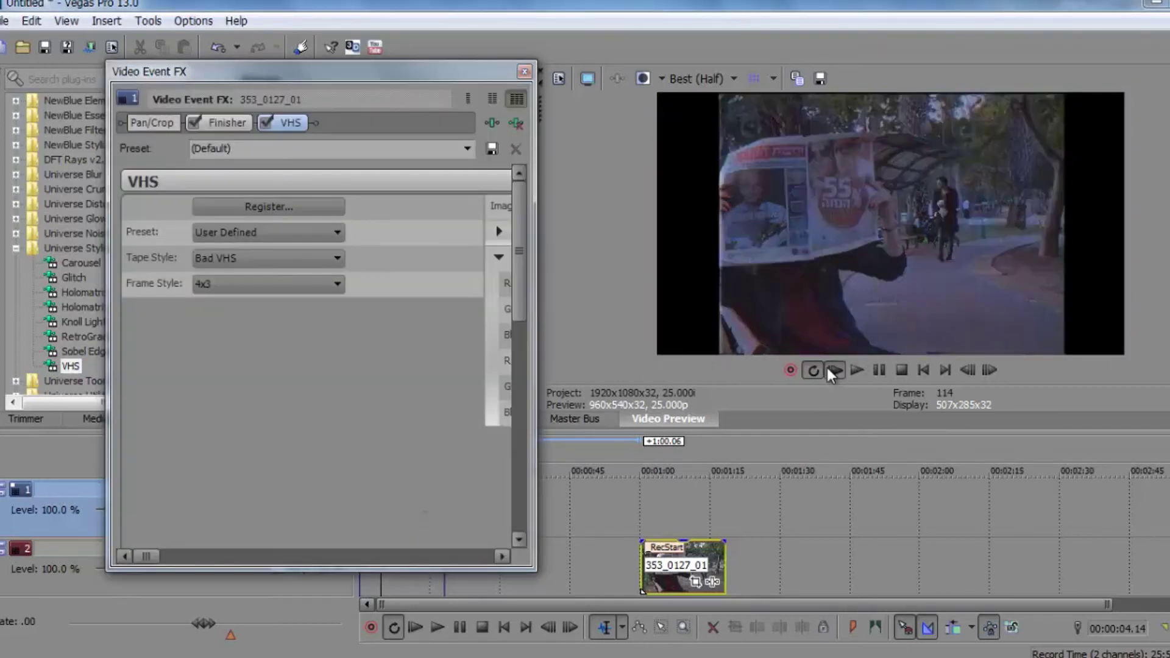
click(827, 368)
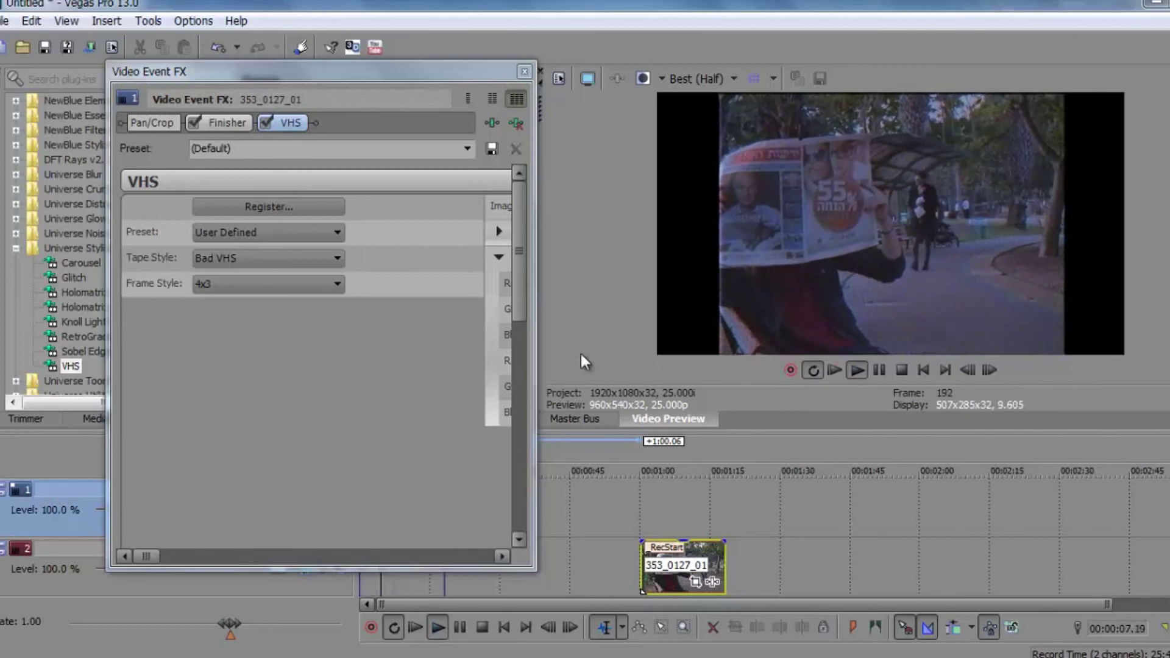
click(249, 257)
click(233, 299)
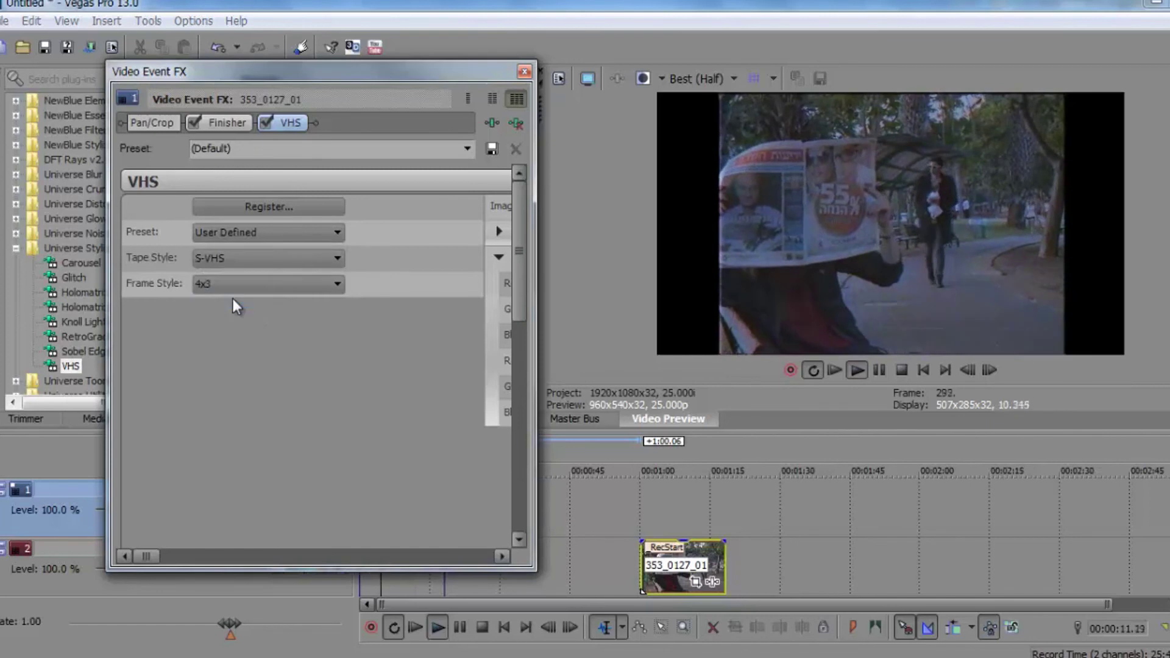
click(242, 259)
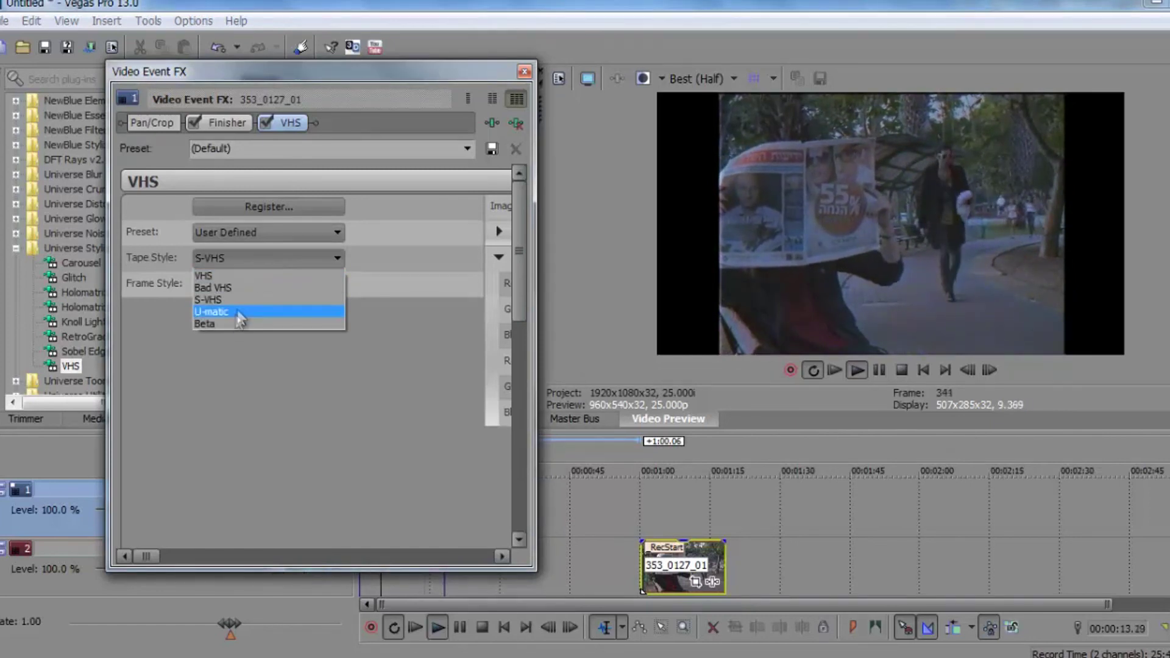
click(236, 320)
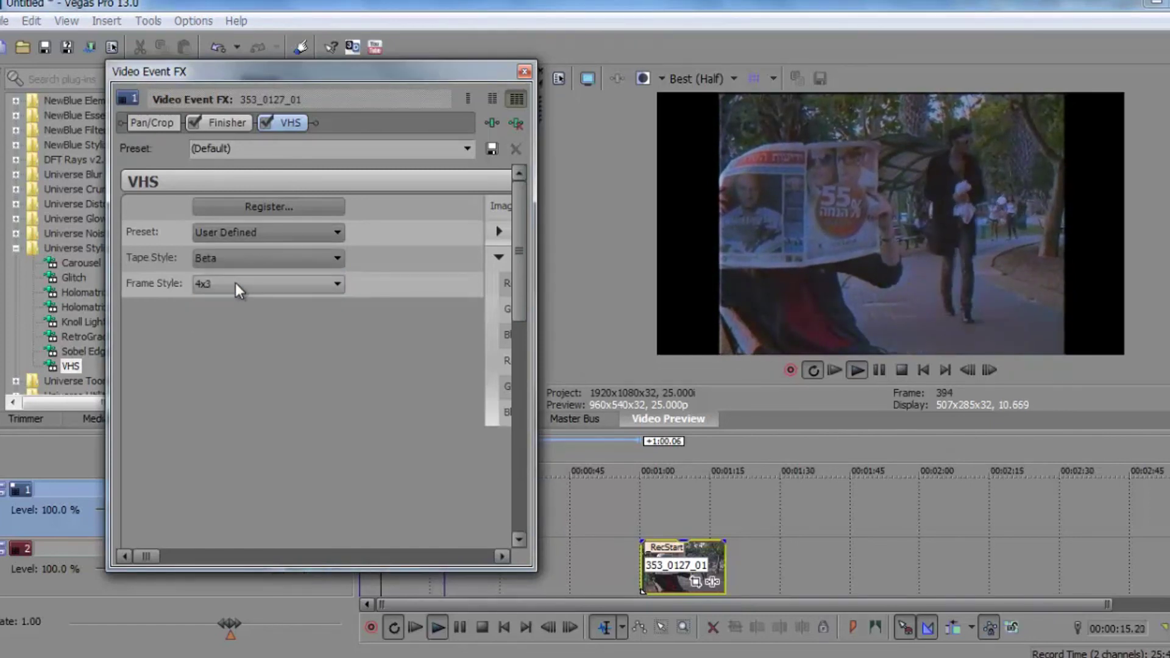
Set the VHS tape style back to VHS and the frame style to Original
click(239, 259)
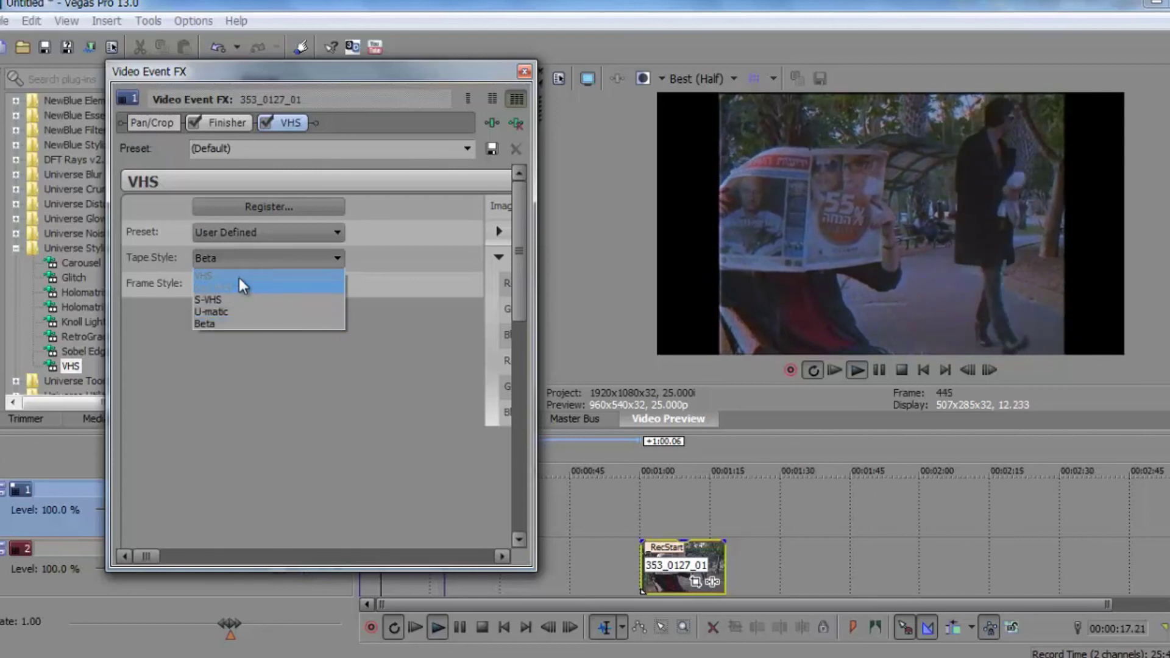
click(243, 285)
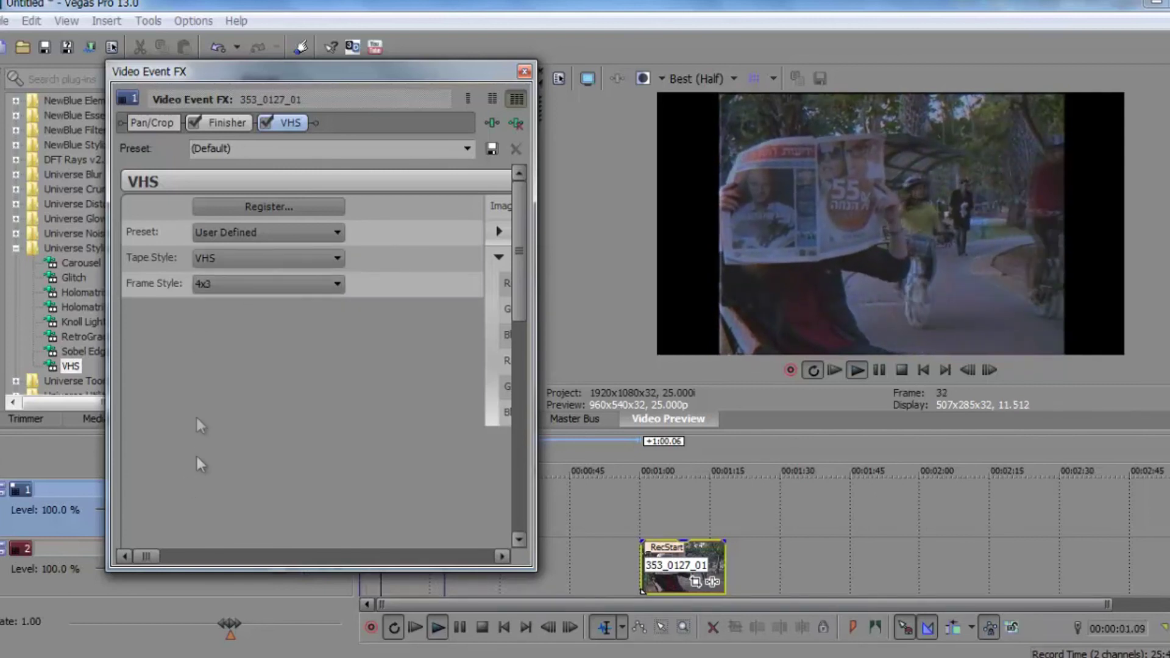
click(218, 284)
click(215, 308)
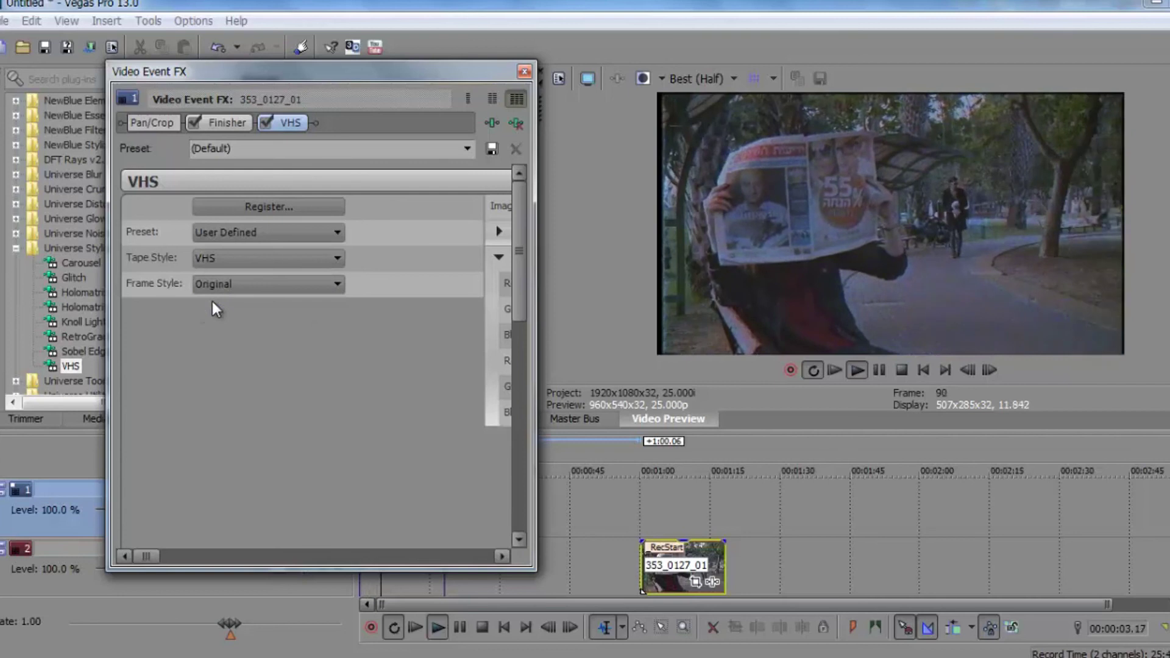
In VHS Channel Controls, set Red Offset 14.29, Blue Offset 17.01 and raise the red channel blur
drag(167, 555, 306, 534)
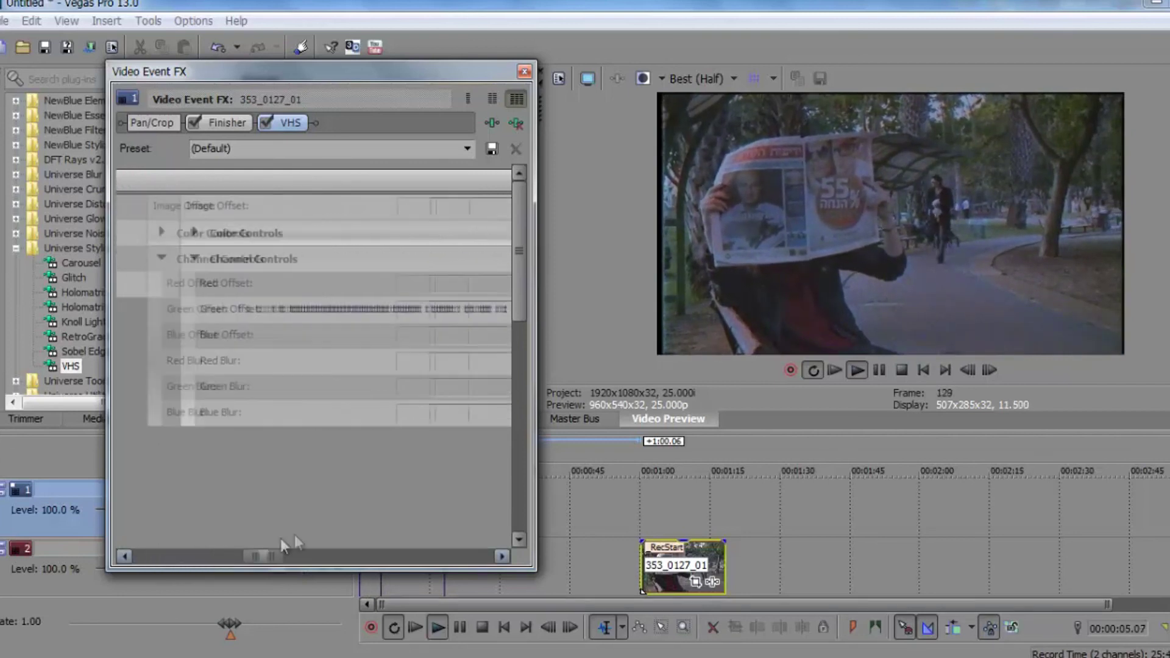
drag(341, 284, 343, 284)
mouse_move(276, 362)
mouse_down()
mouse_move(320, 362)
mouse_move(306, 414)
mouse_up()
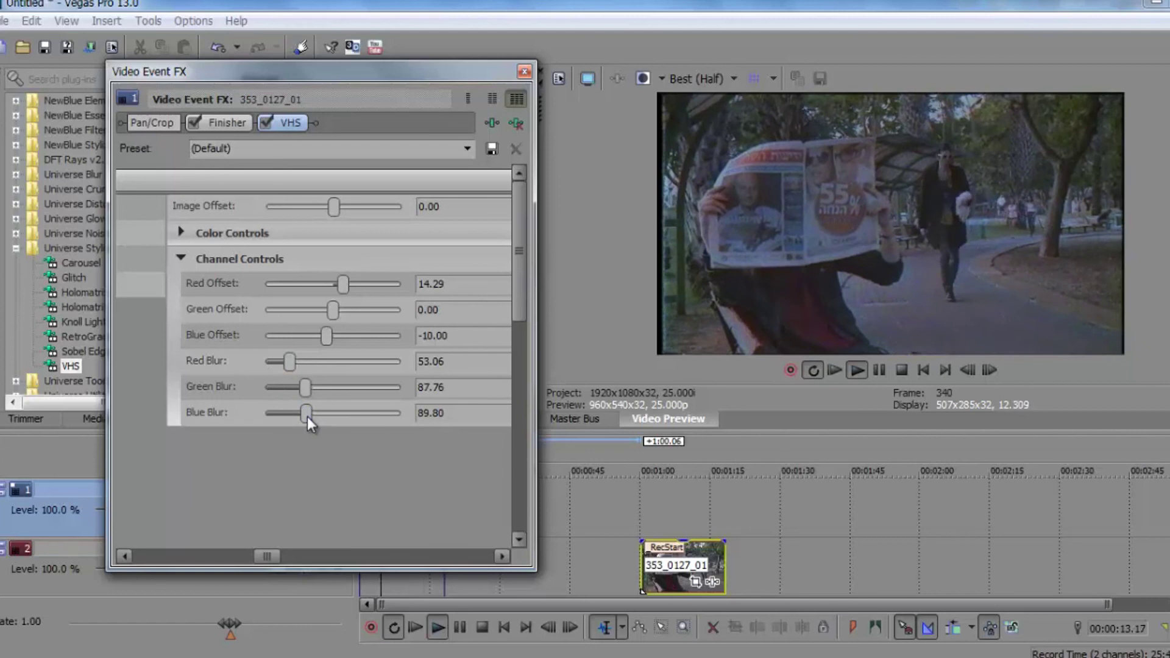
drag(327, 335, 345, 349)
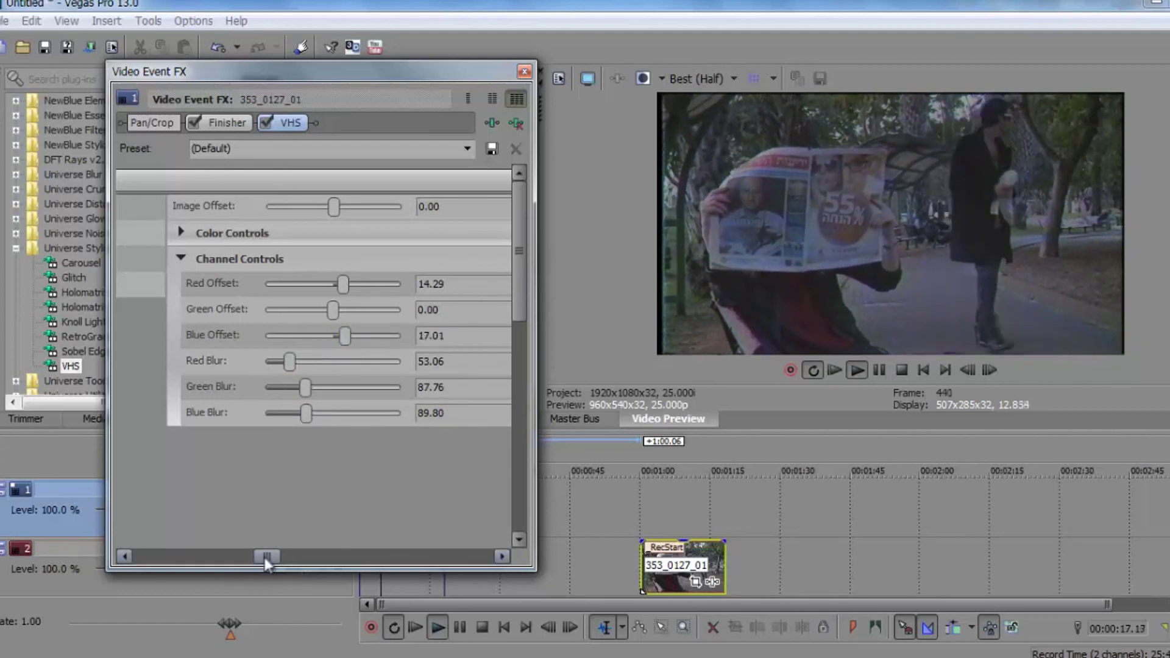
drag(267, 556, 360, 546)
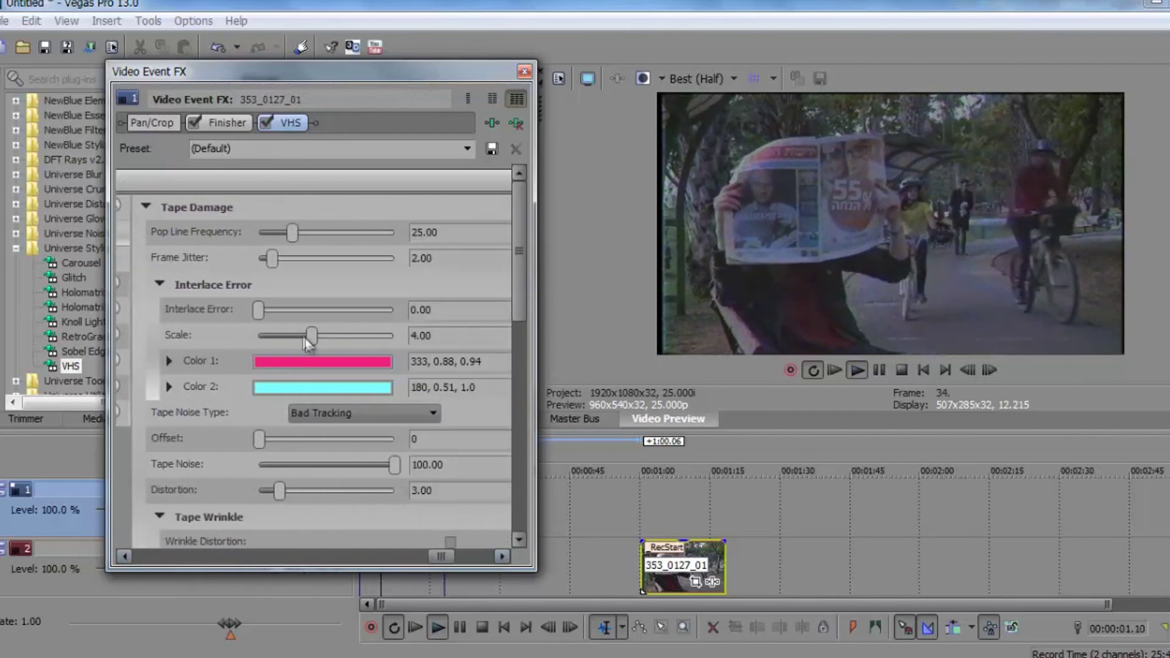
Test a higher VHS Interlace Error, settle it at 4.76, and scroll the panel back left
drag(266, 313, 305, 327)
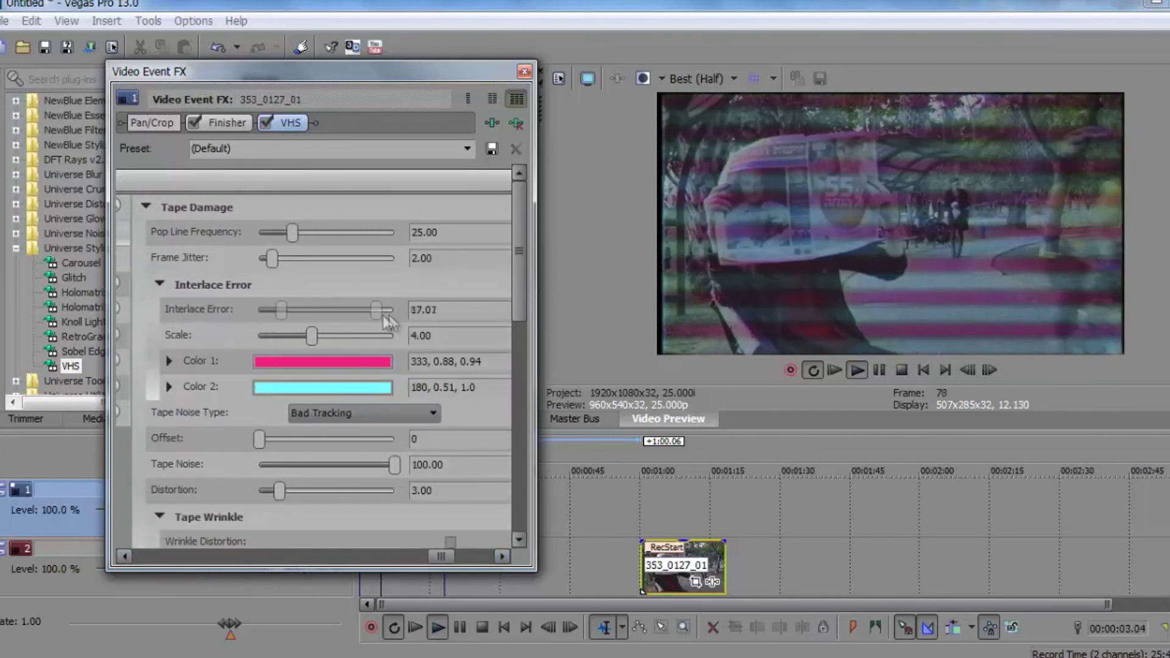
drag(307, 332, 277, 334)
drag(270, 337, 267, 337)
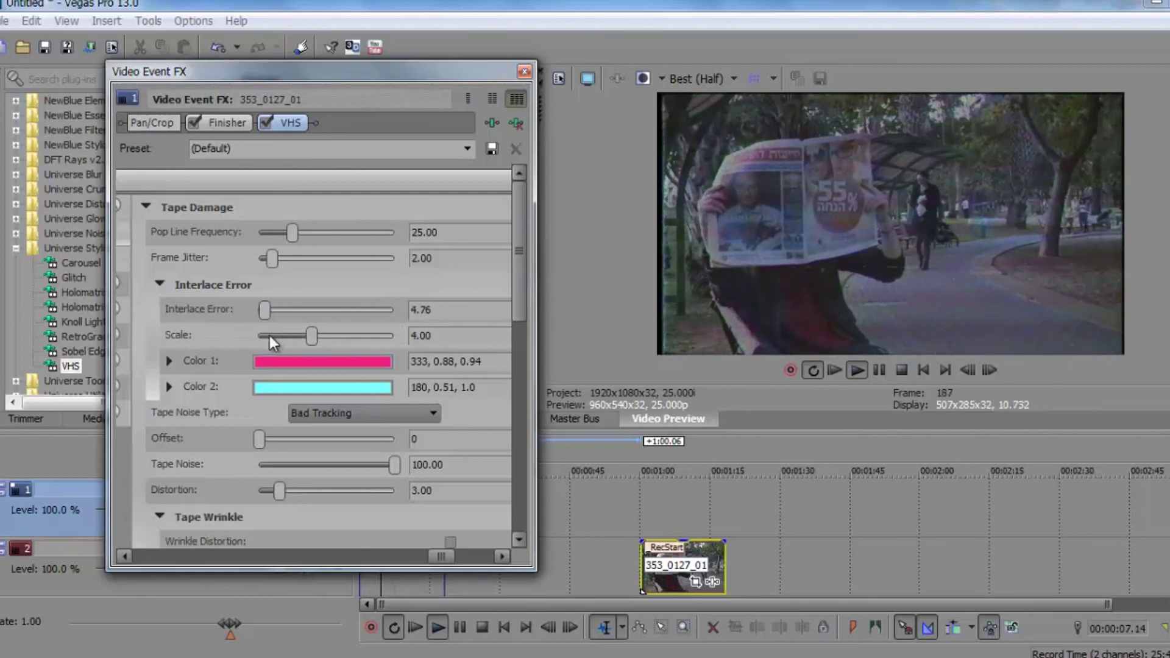
click(464, 556)
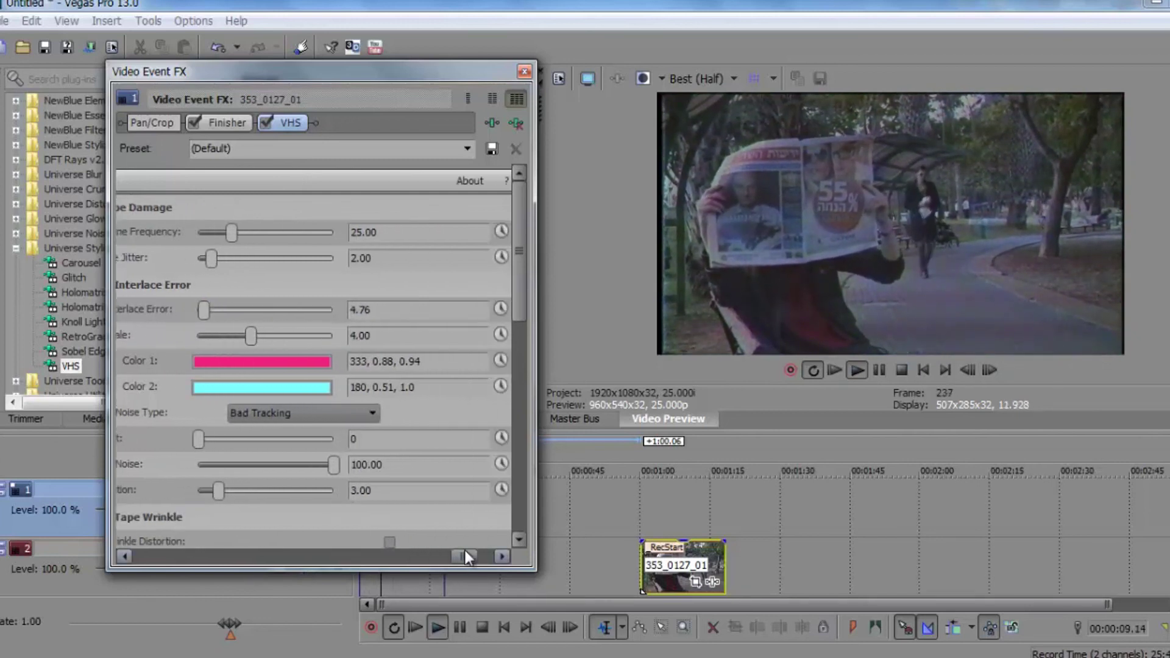
click(464, 550)
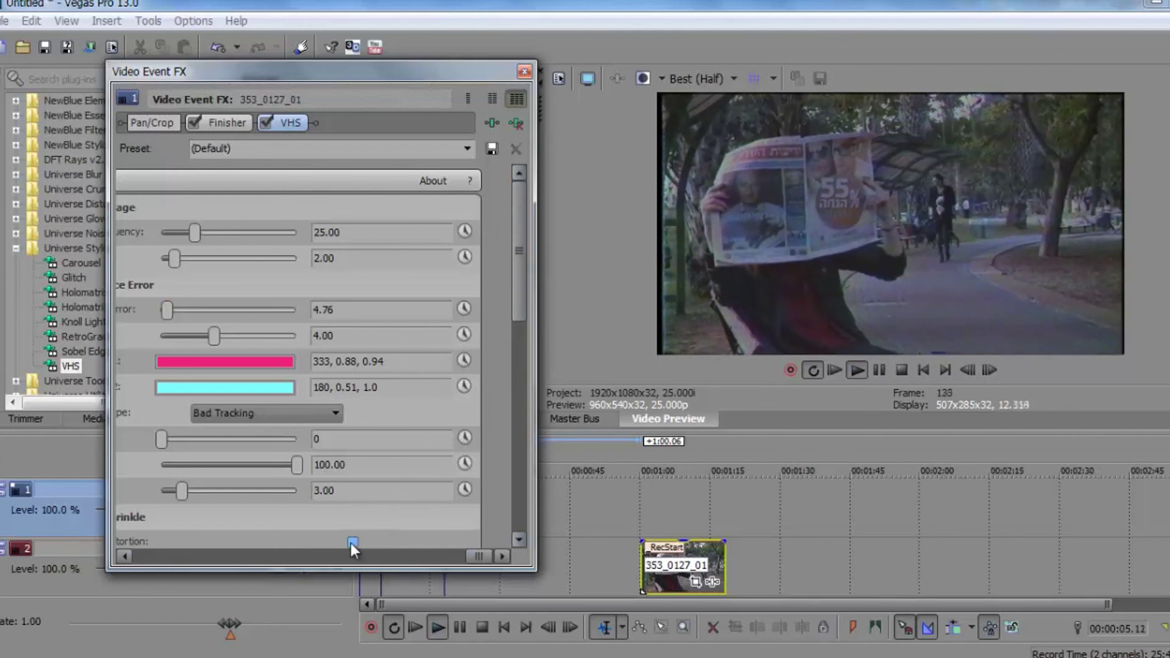
click(402, 556)
drag(402, 558, 141, 558)
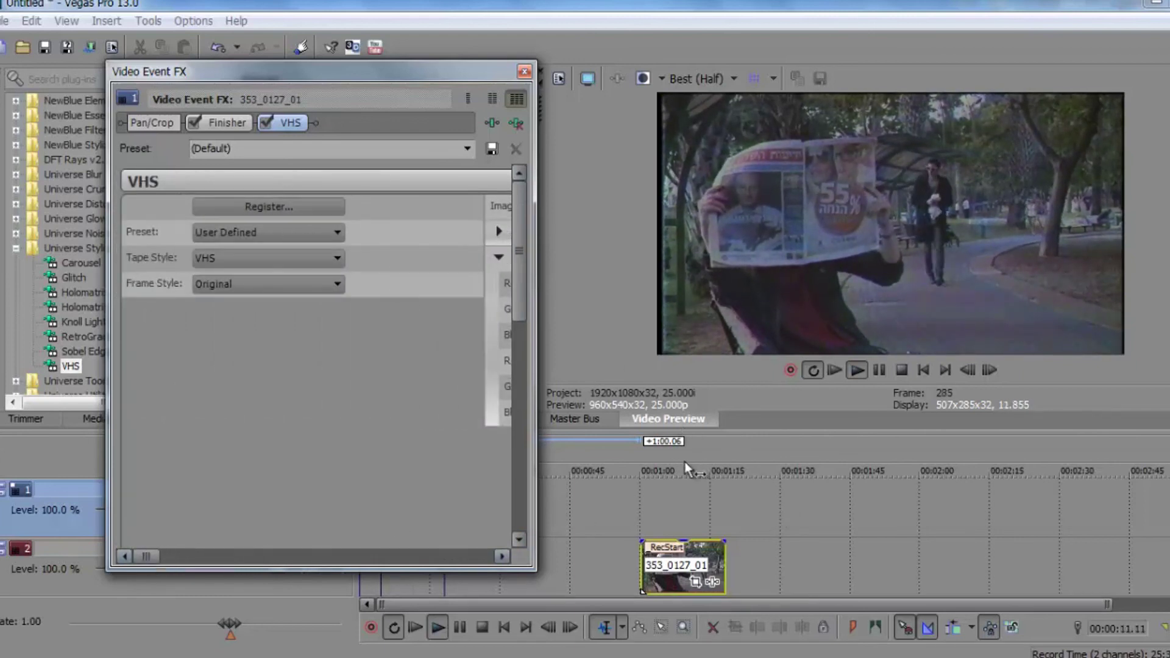
click(616, 78)
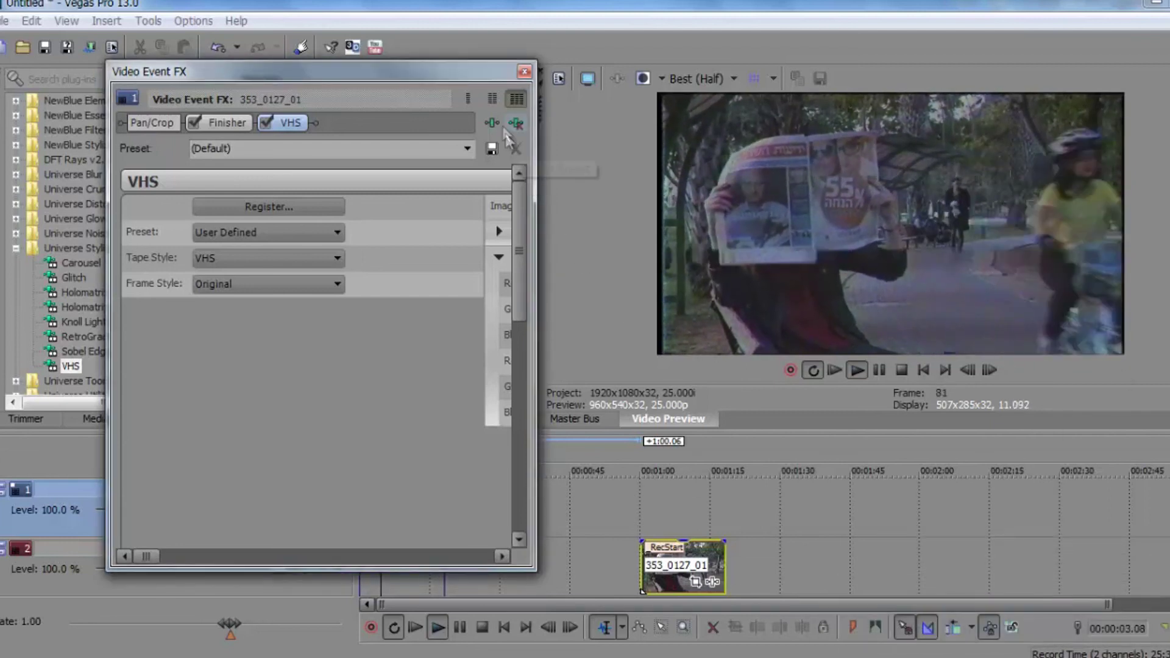
Remove VHS from the clip, close the Event FX window and collapse Universe Stylize
click(515, 122)
click(524, 71)
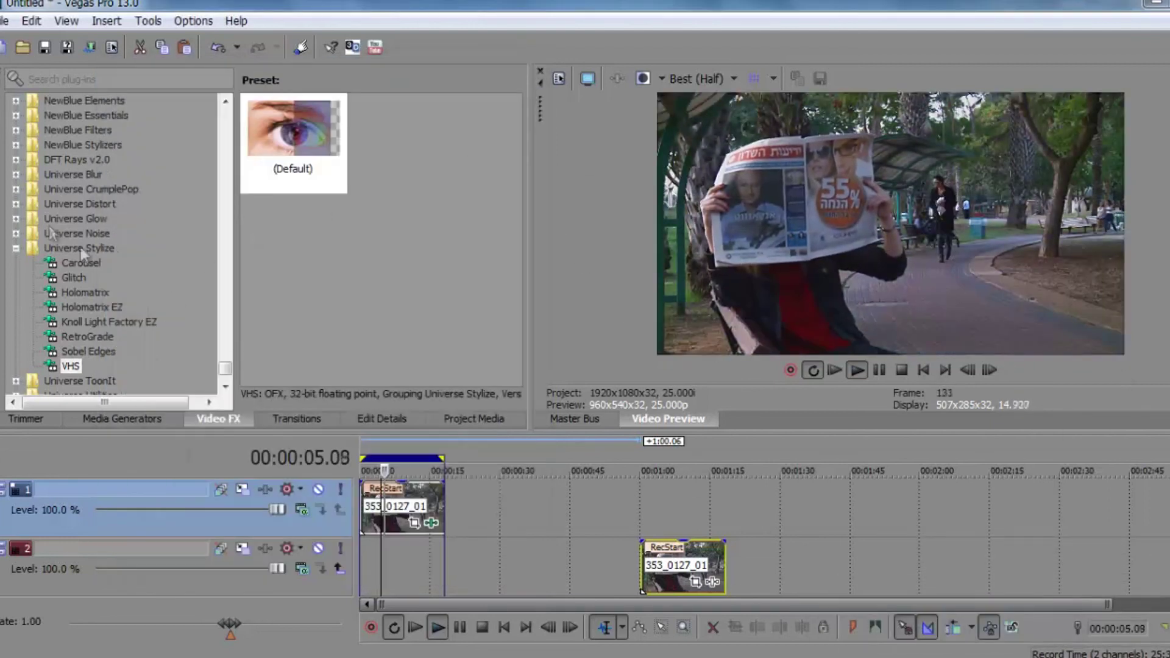
click(16, 249)
Browse the Universe ToonIt group, then expand Universe Utilities
click(16, 263)
click(16, 263)
click(16, 263)
click(17, 263)
click(17, 278)
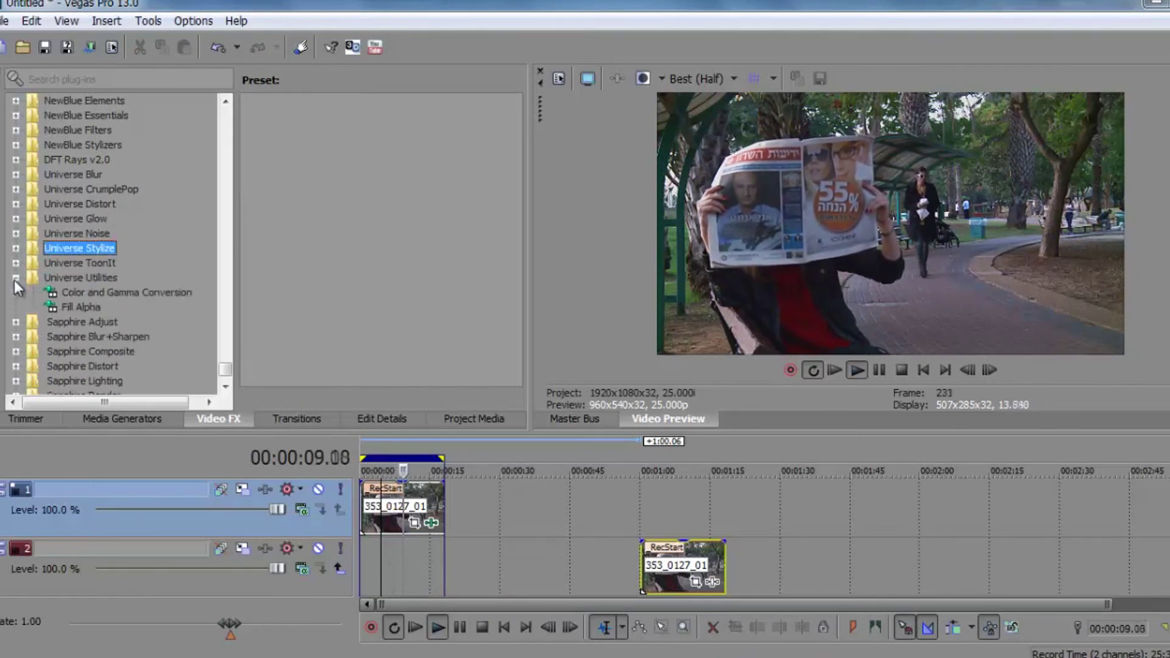